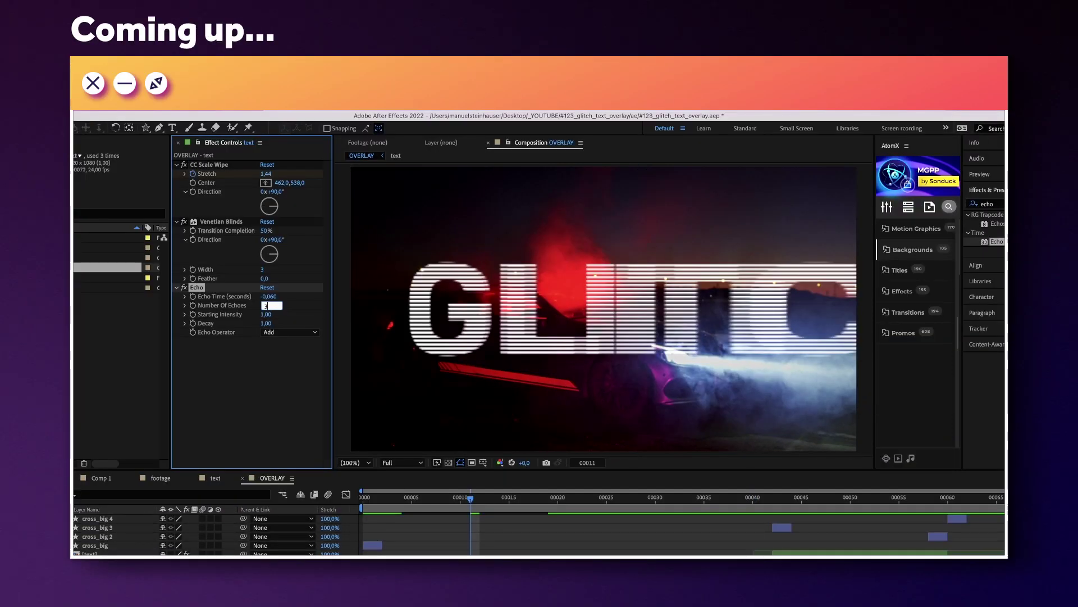
Step: Create a 72-frame composition named 'footage'
key("Tab")
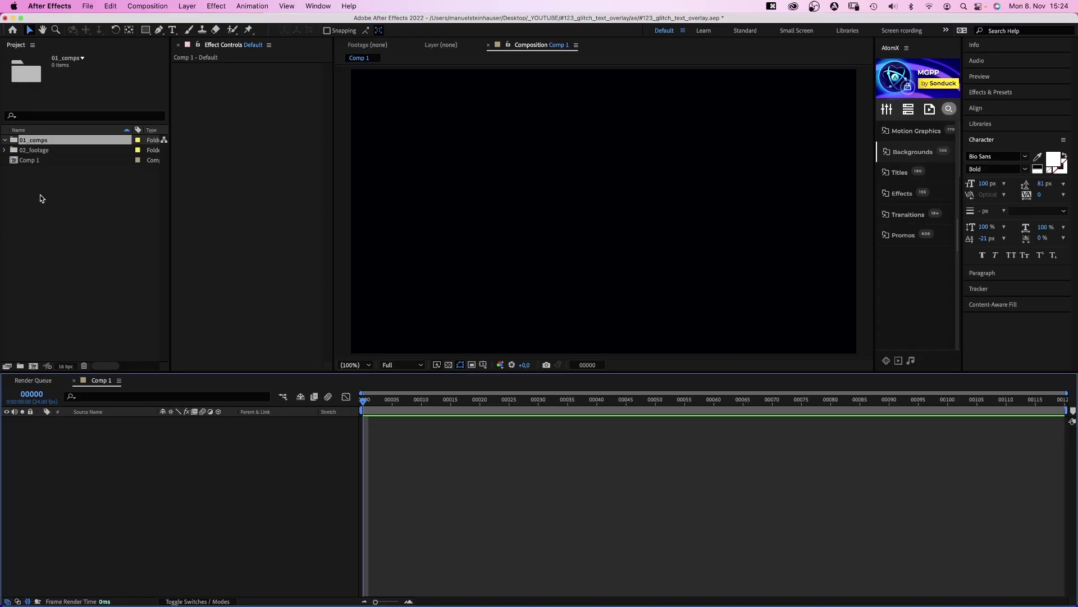
key("super+n")
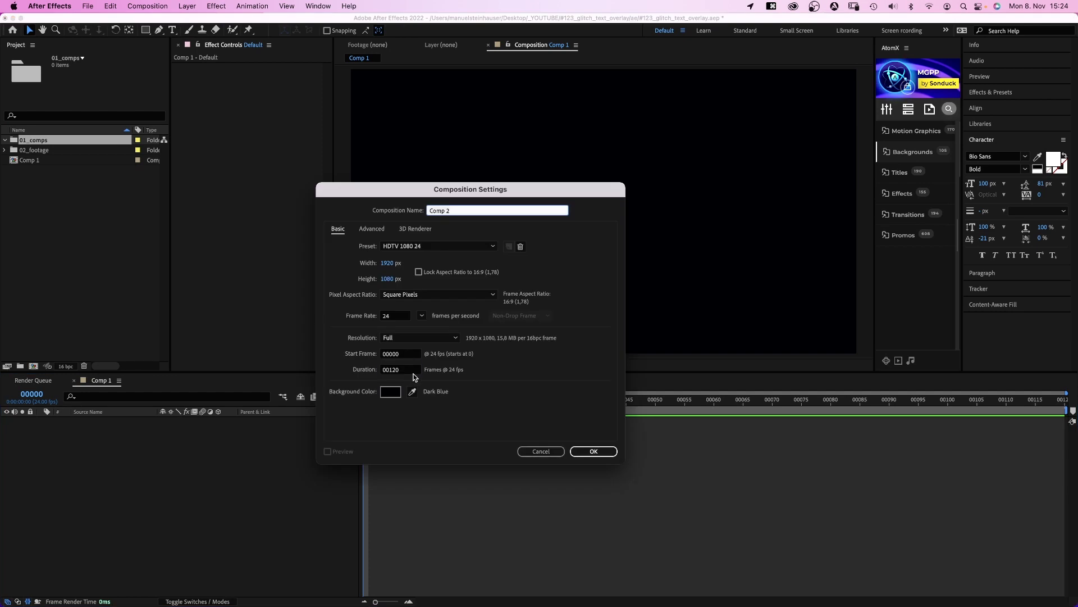
left_click(415, 370)
type("72")
left_click(447, 209)
type("footage")
key("Return")
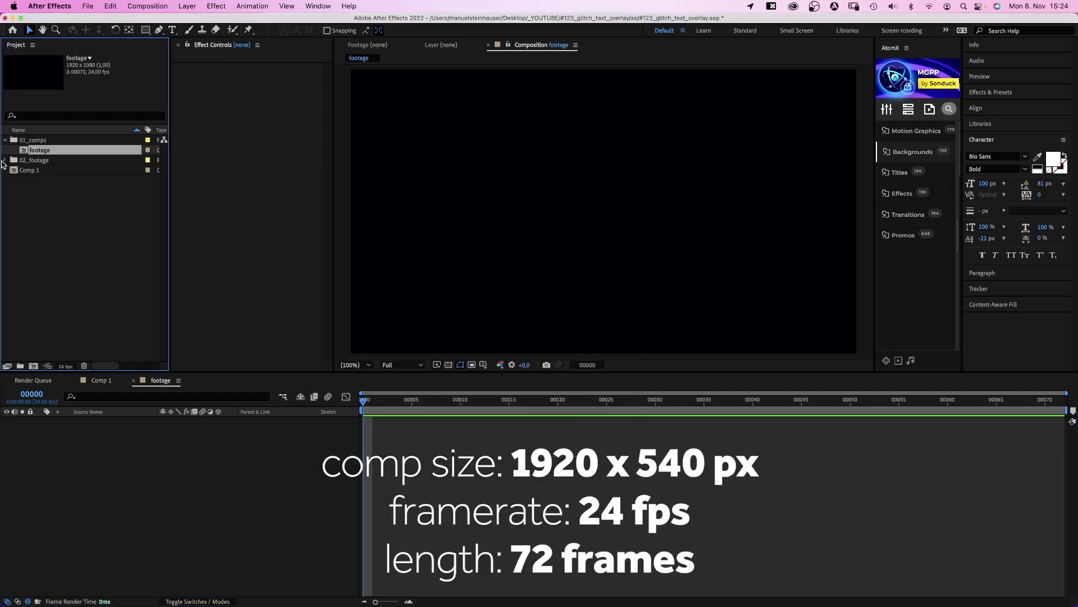
Step: Place the smoky night car clip in the footage comp and select the 01_comps folder
left_click_drag(48, 170, 101, 467)
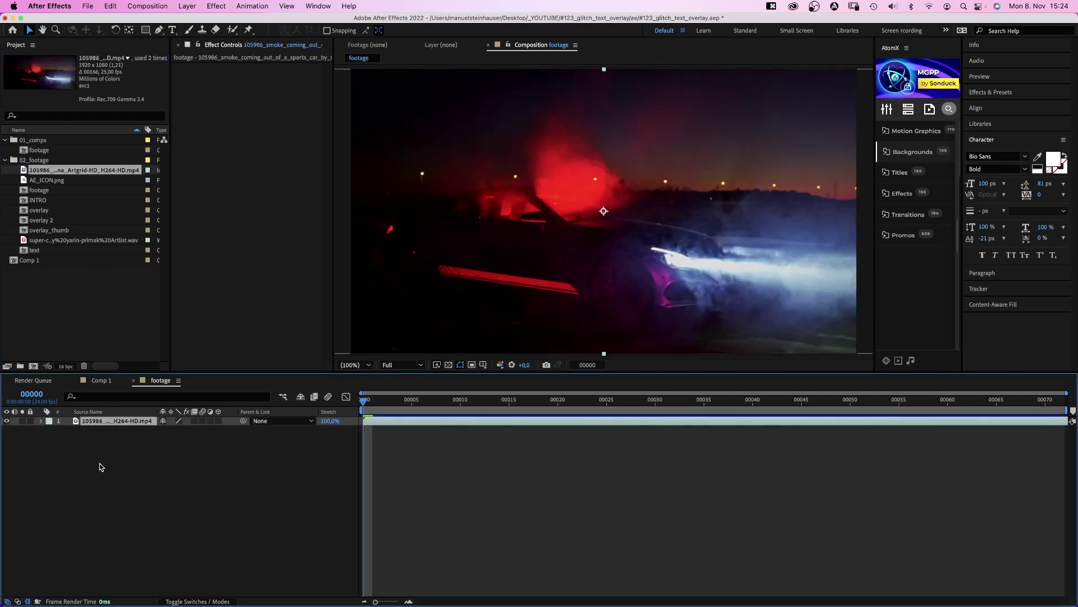
left_click(5, 160)
left_click(36, 141)
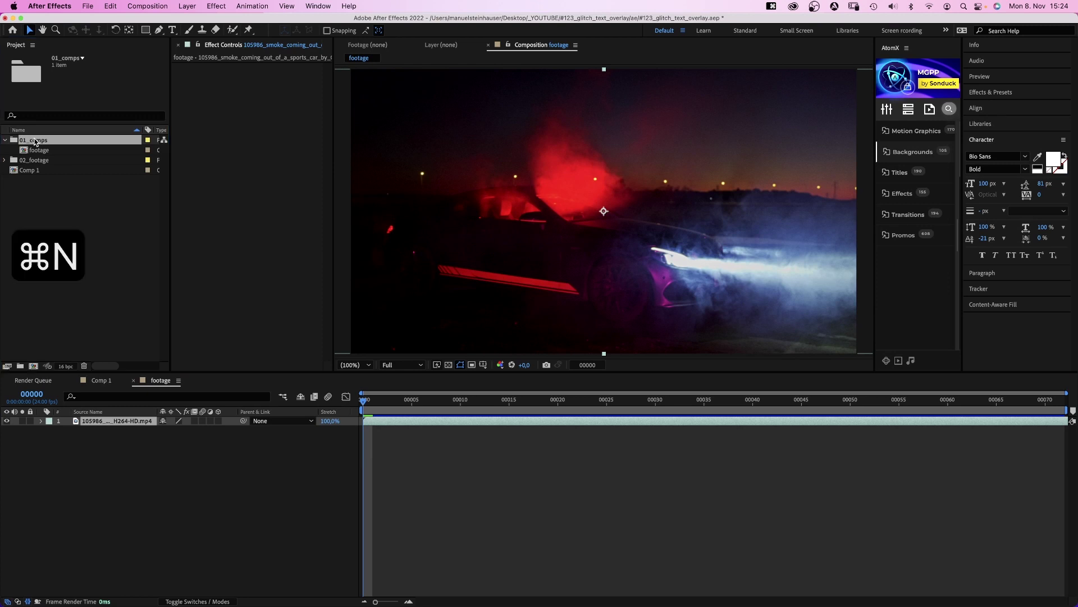
key("super+n")
Step: Create a 'text' composition with a 'GLITCH TEXT OVERLAY' title layer
type("text")
key("Return")
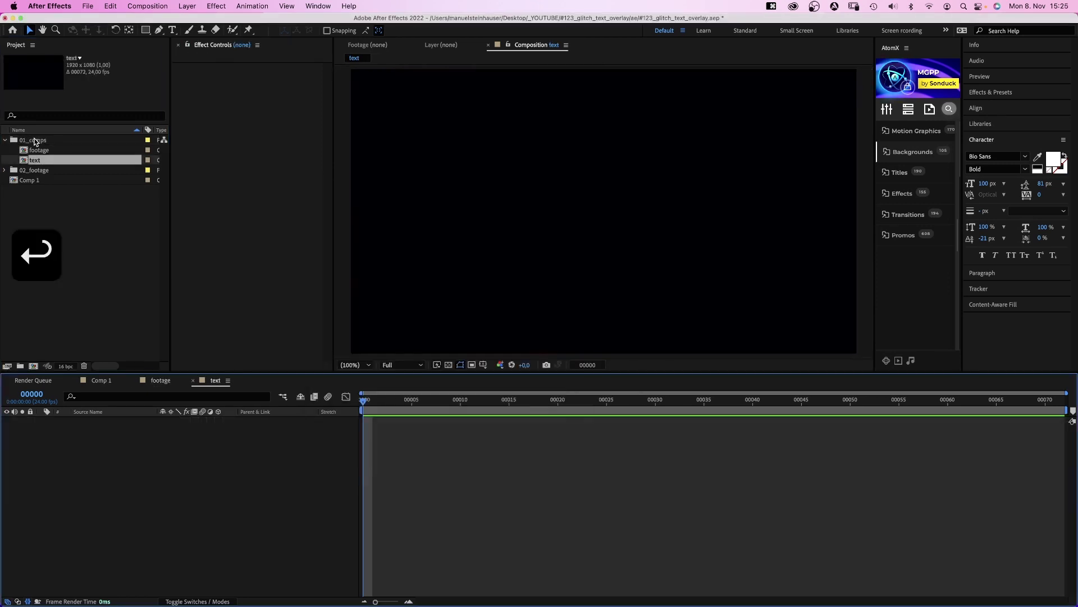
key("super+t")
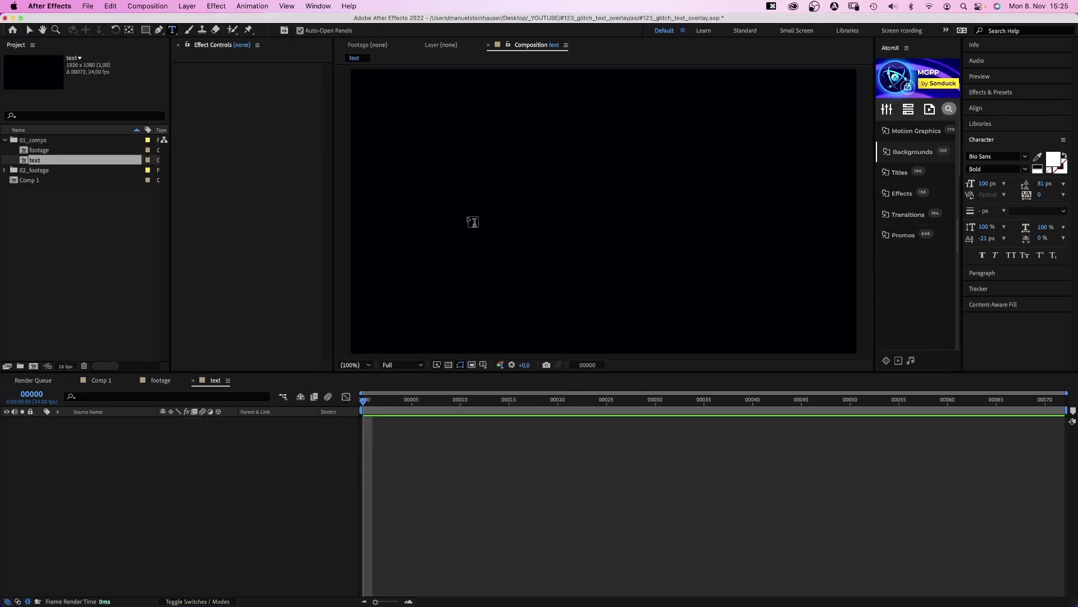
left_click(464, 220)
type("GLITCH TE")
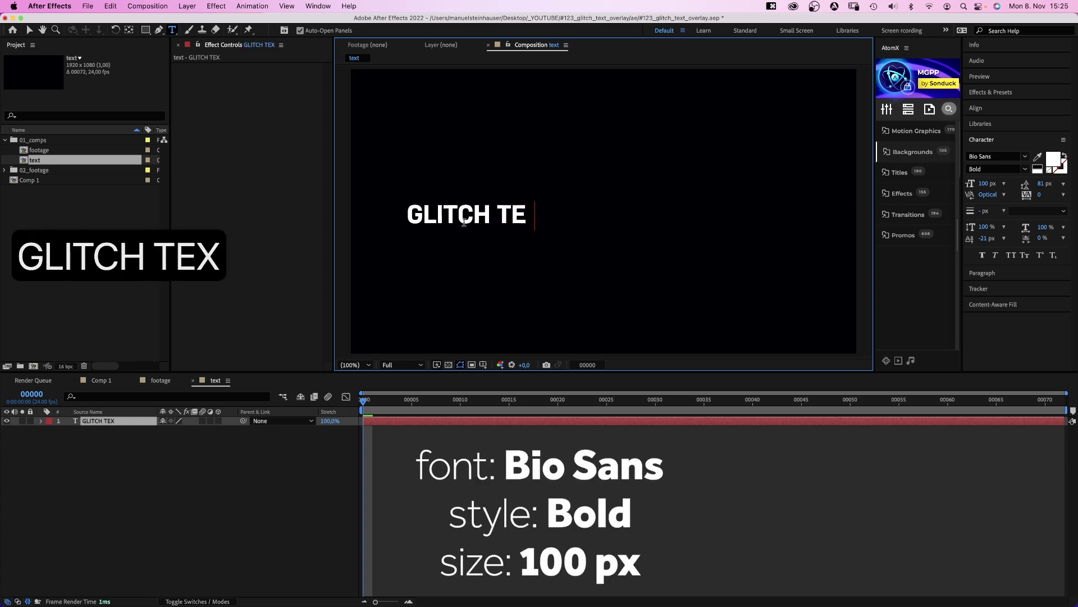
type("XT OVERLAY")
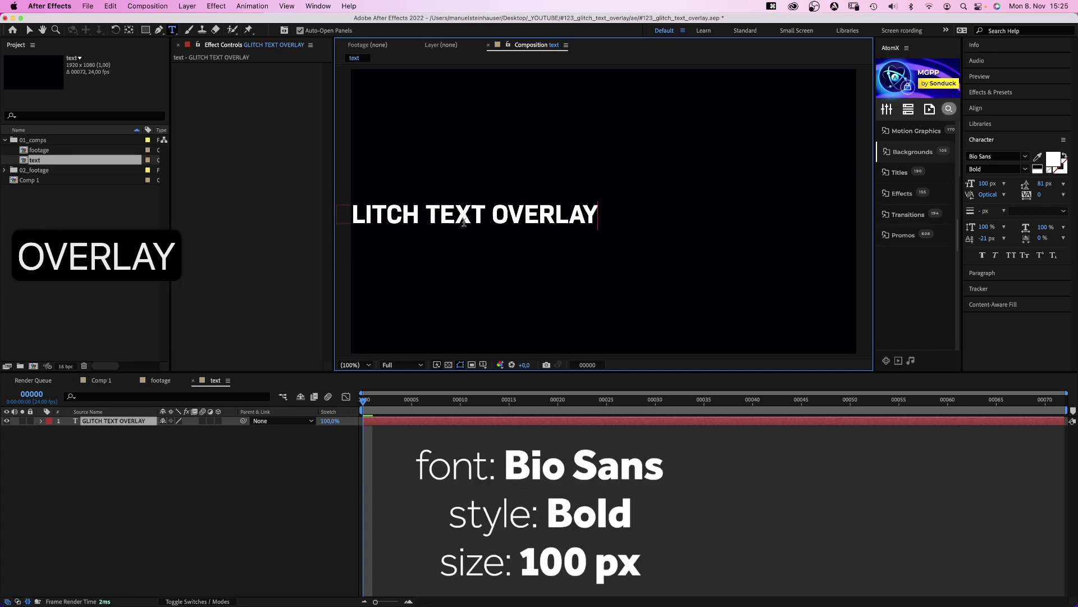
left_click(27, 30)
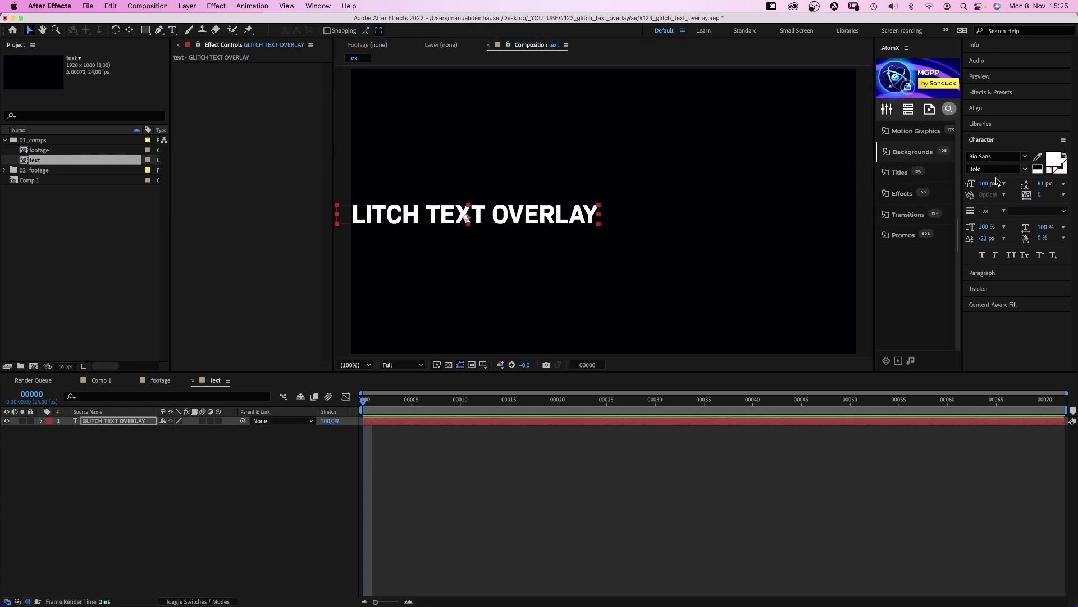
Step: Centre the title horizontally and vertically in the frame
left_click(1004, 276)
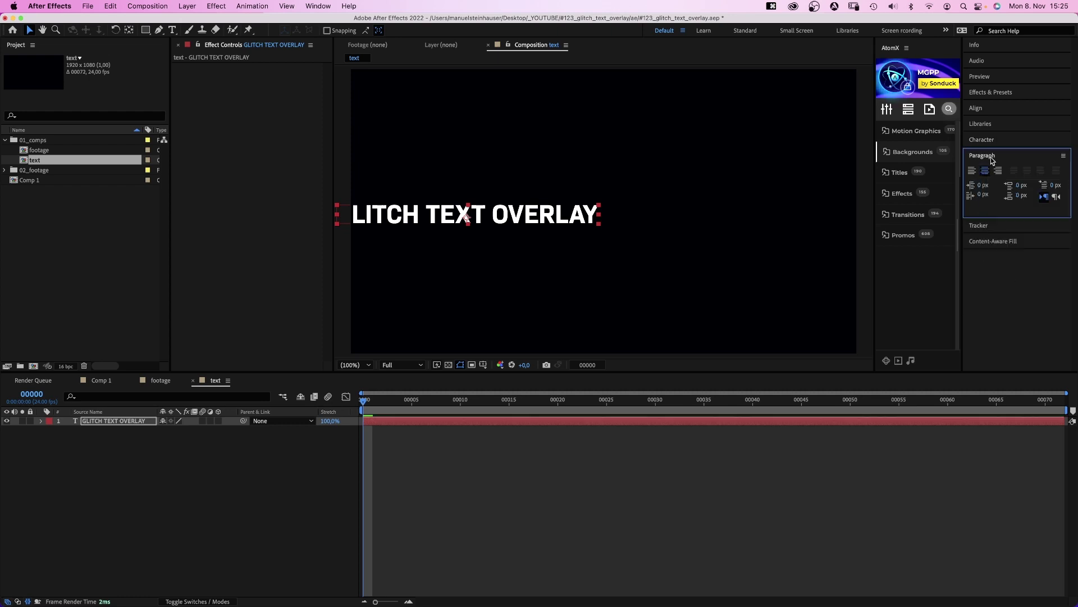
left_click(997, 111)
left_click(992, 134)
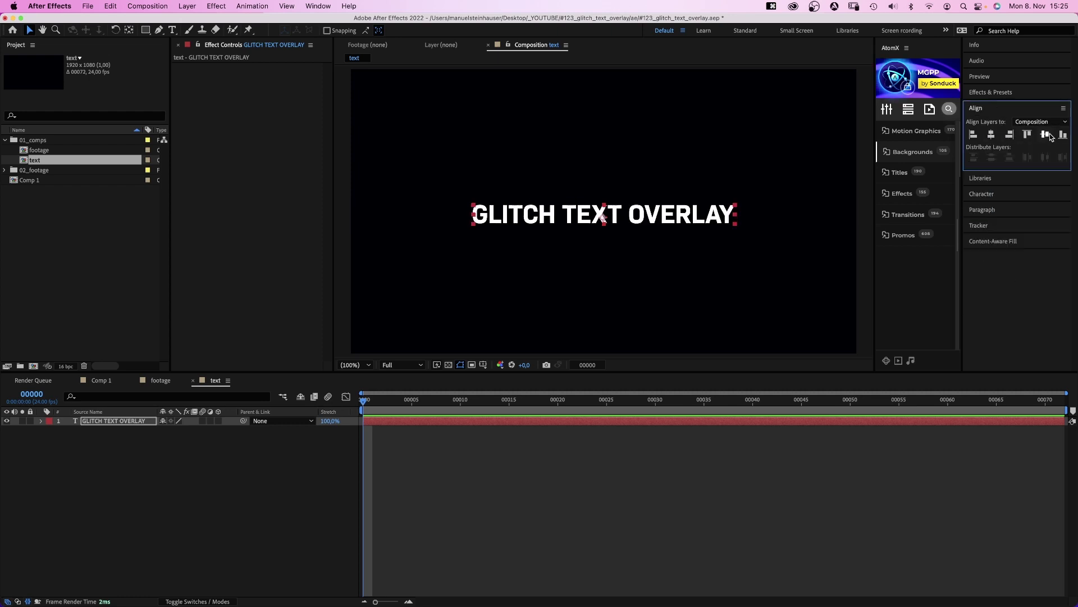
left_click(1045, 134)
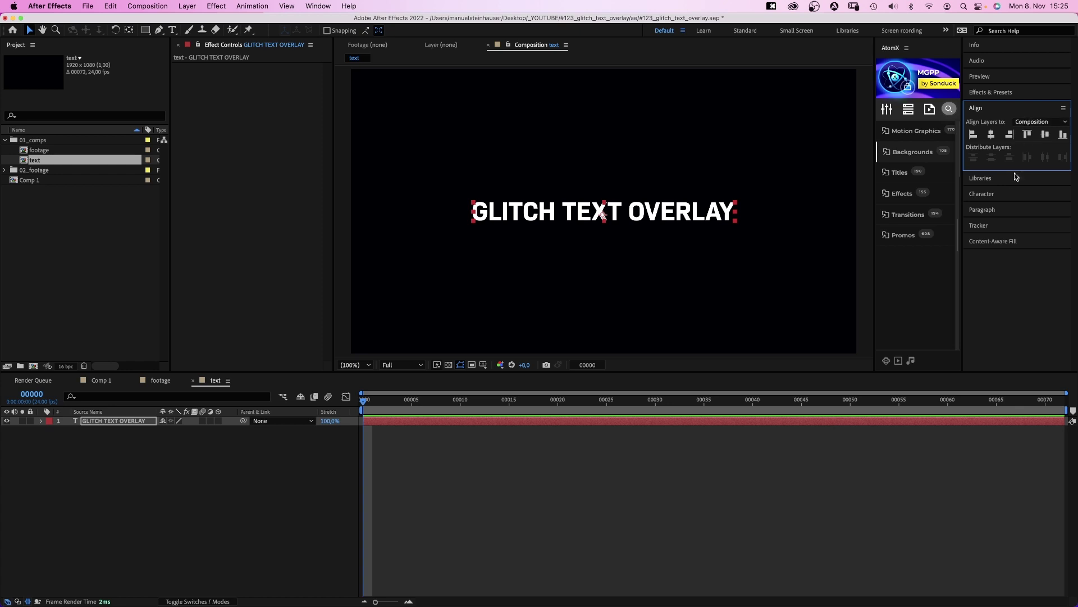
left_click(1011, 192)
Step: Create an 'OVERLAY' composition containing the footage comp with a Red label
left_click(36, 140)
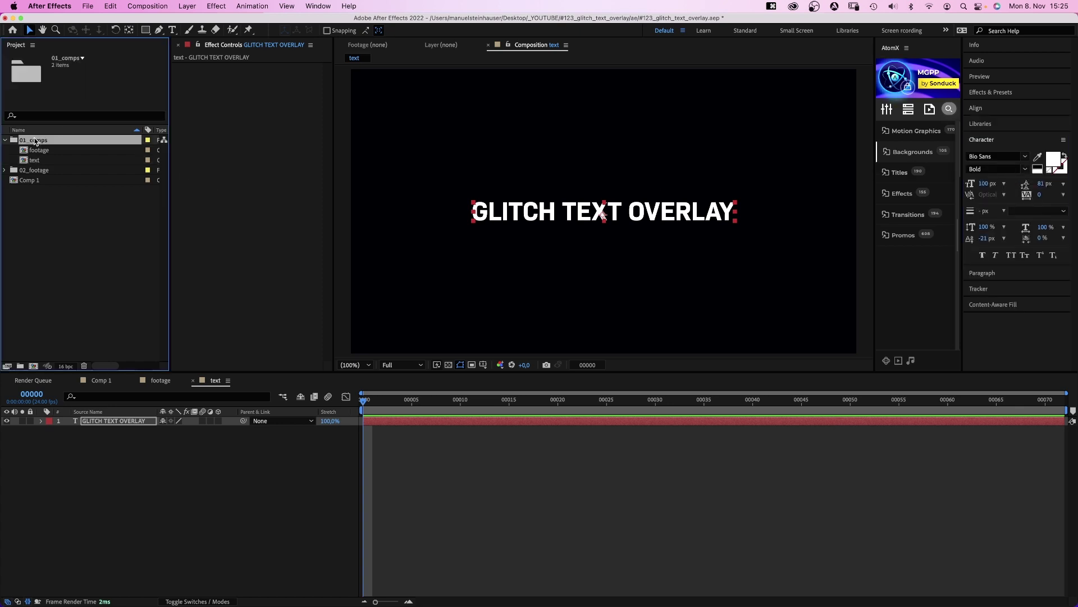
key("super+n")
type("OVERLA")
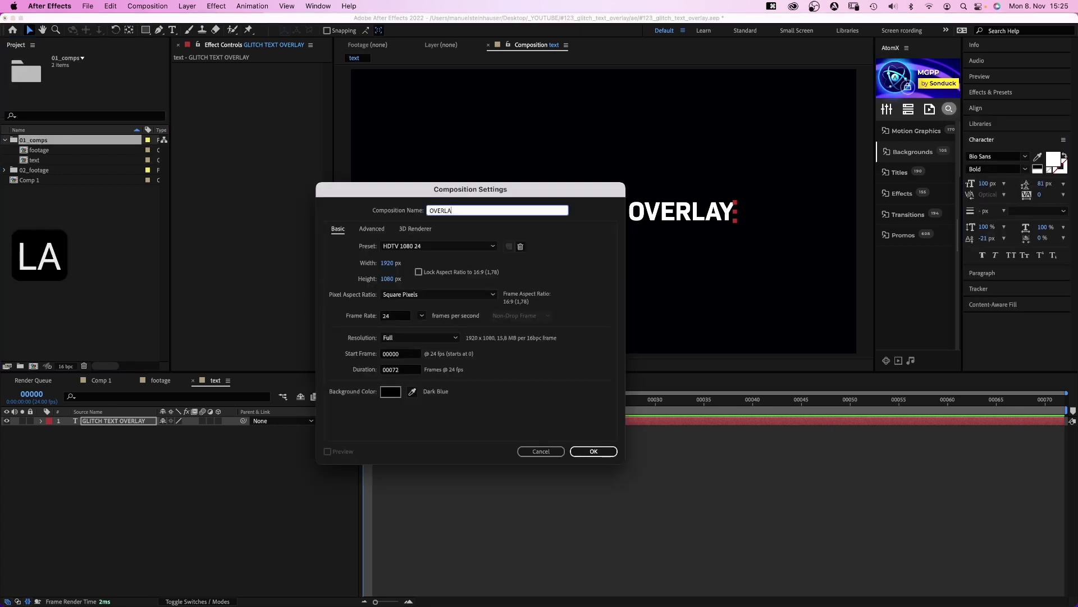
type("Y")
key("Return")
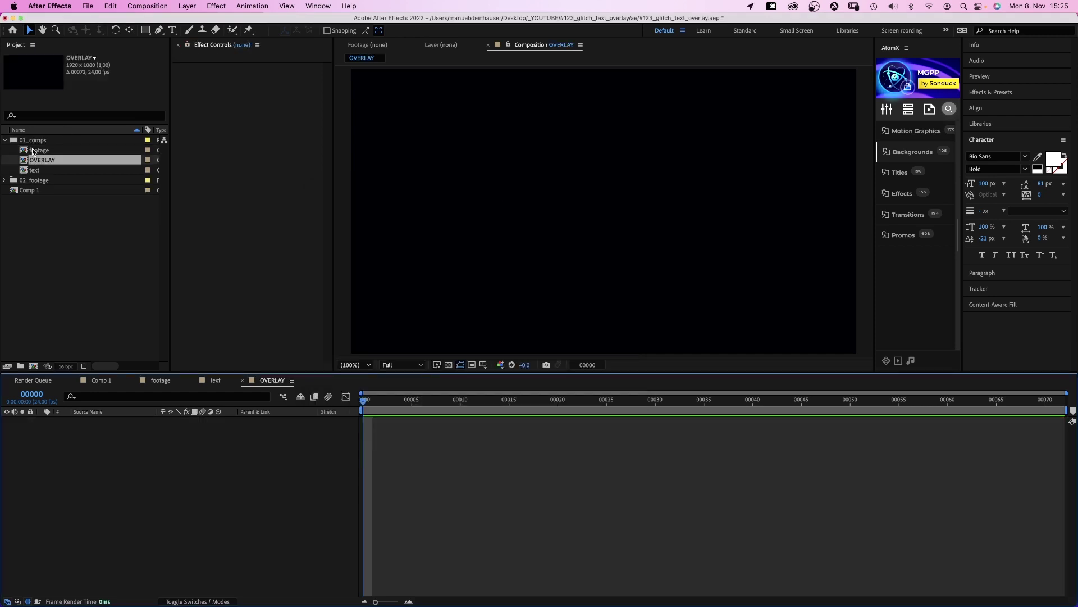
left_click_drag(34, 148, 94, 468)
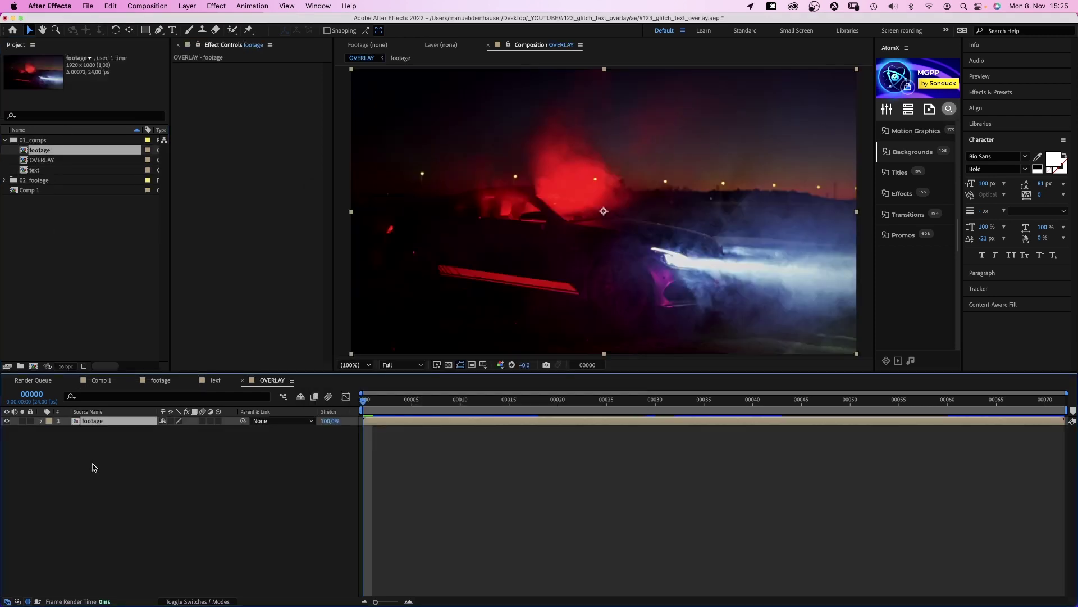
left_click(49, 420)
left_click(70, 418)
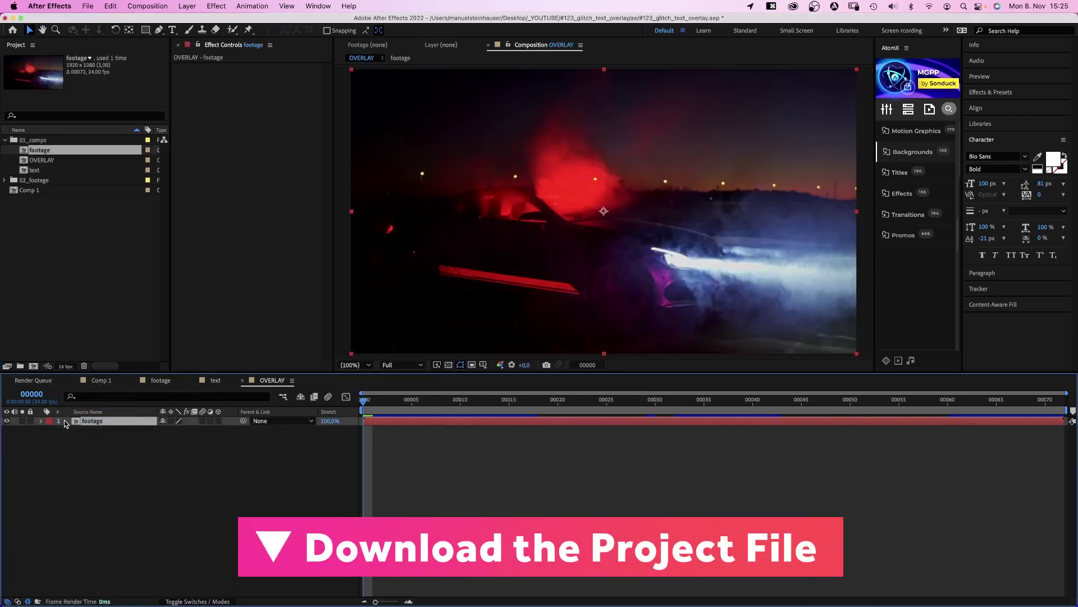
left_click(163, 501)
Step: Add a star shape with 4 points, inner radius 0, rotation 45°, named 'cross_big'
left_click_drag(145, 30, 147, 33)
double_click(146, 31)
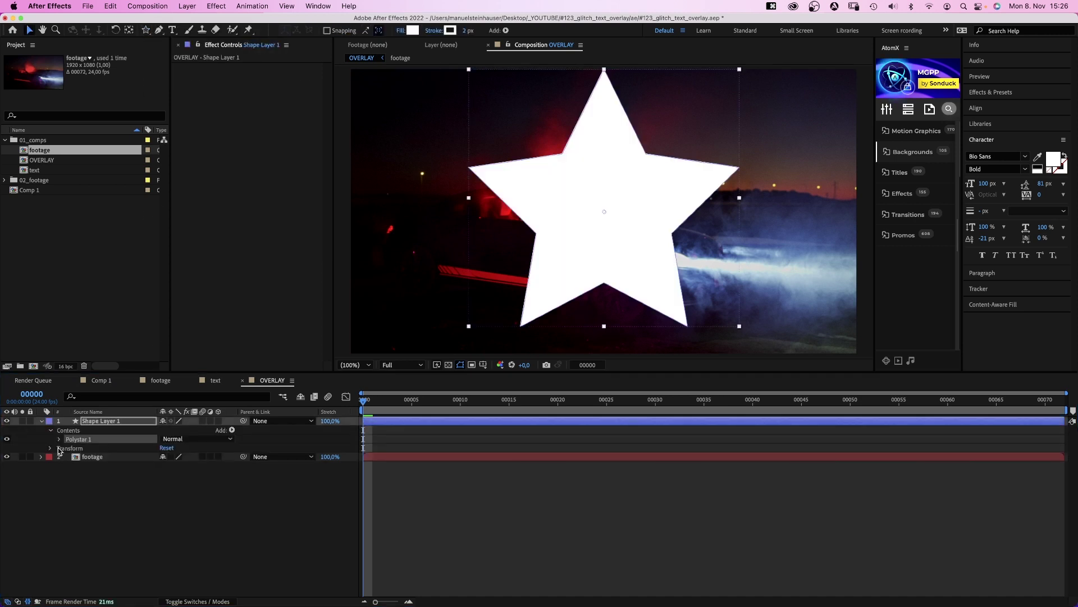
left_click(59, 439)
left_click(67, 448)
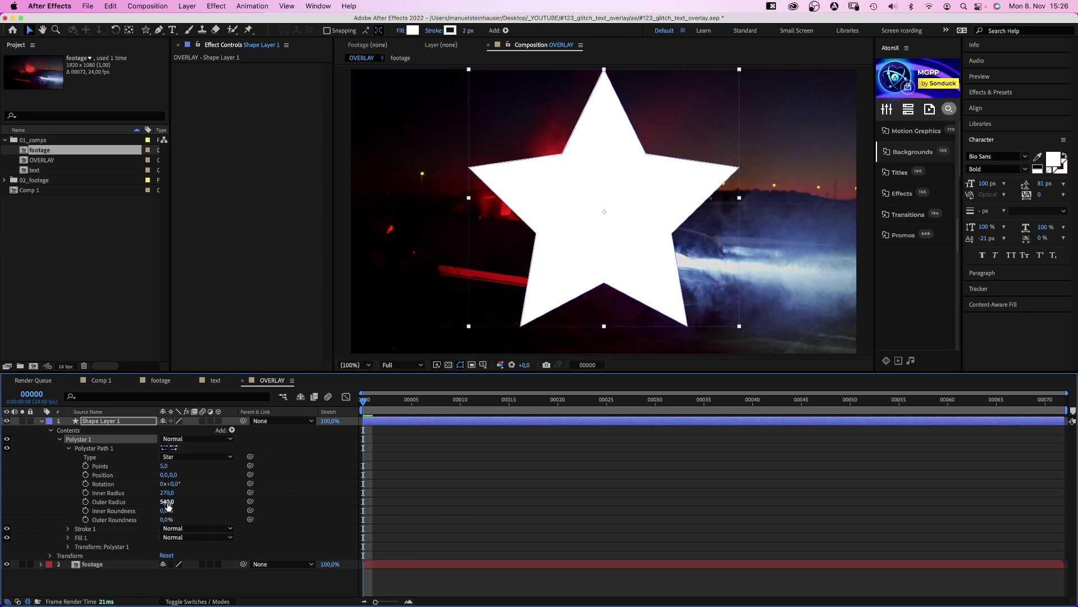
type("4")
key("Return")
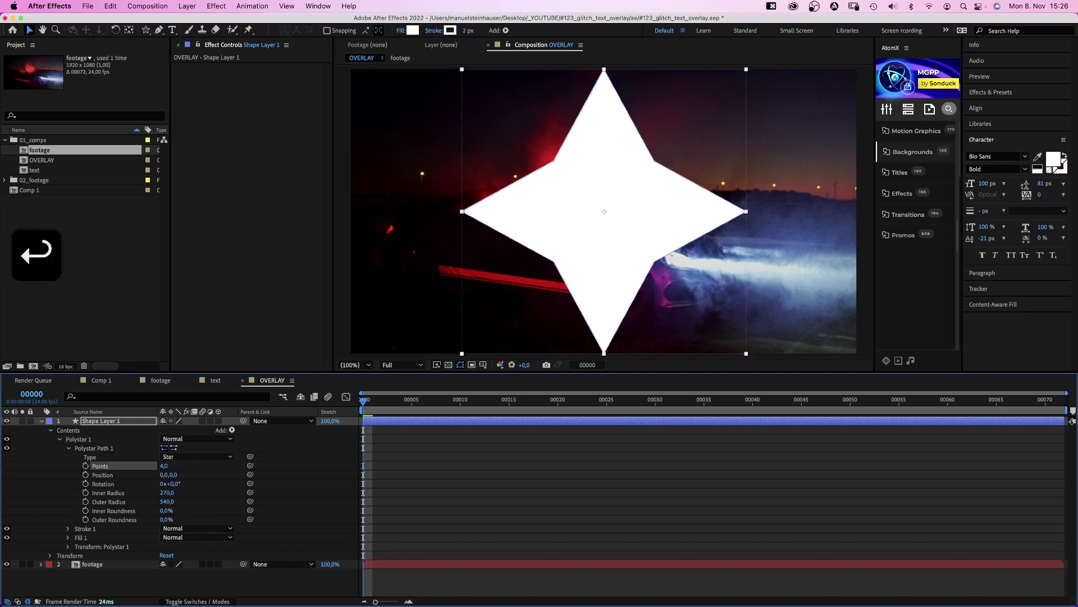
type("0")
key("Return")
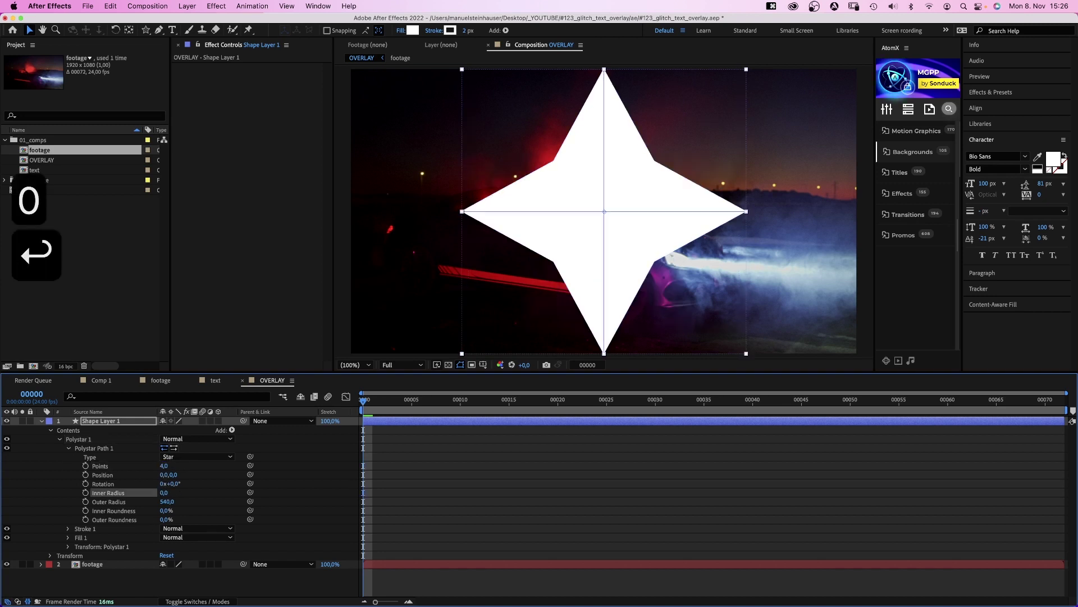
type("45")
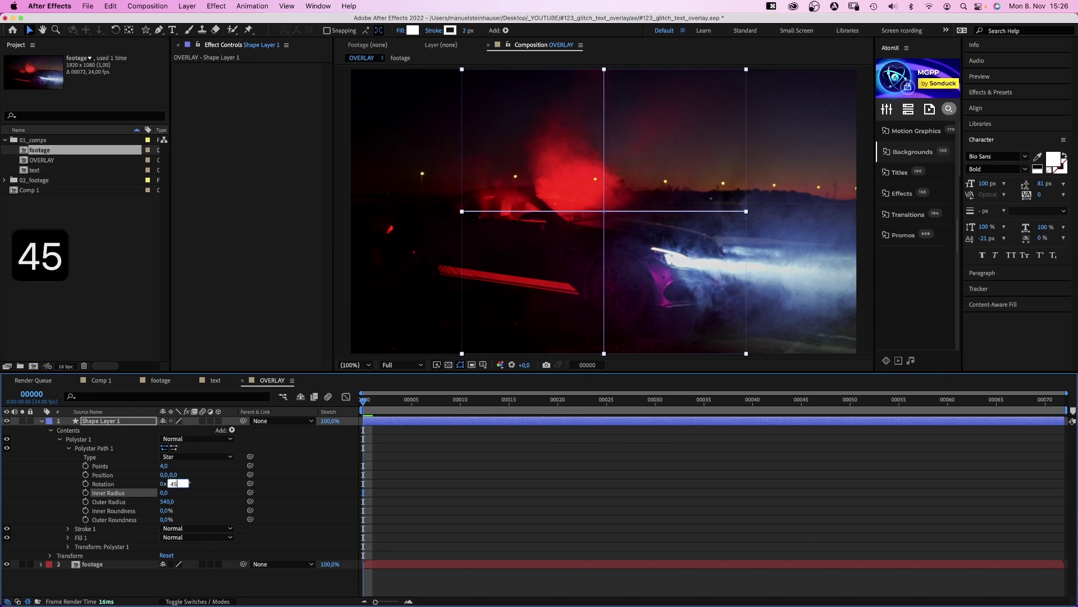
key("Return")
key("Return")
type("cros")
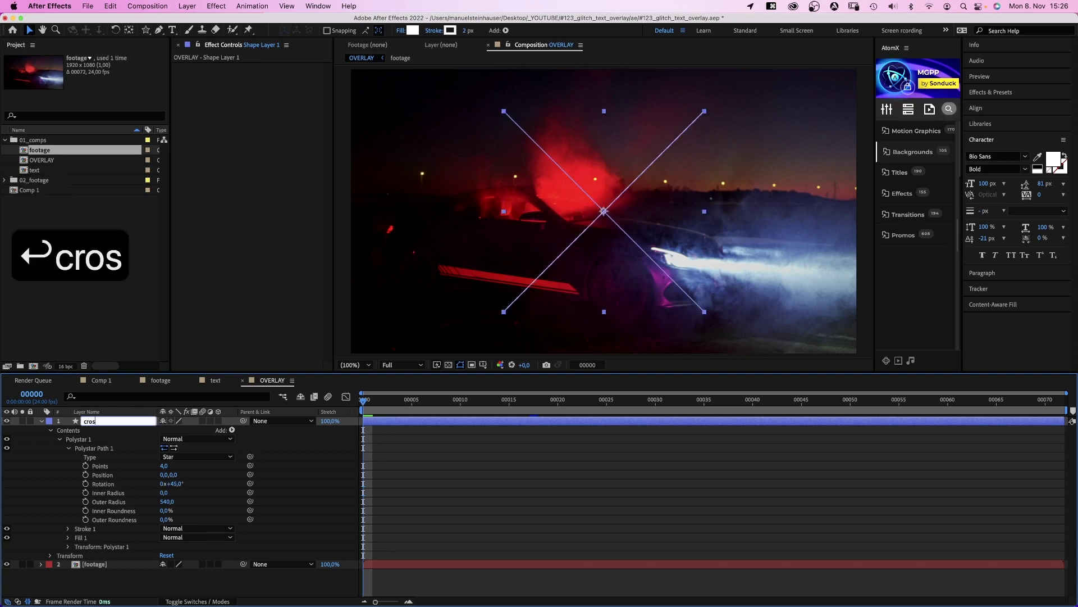
type("s_big")
key("Return")
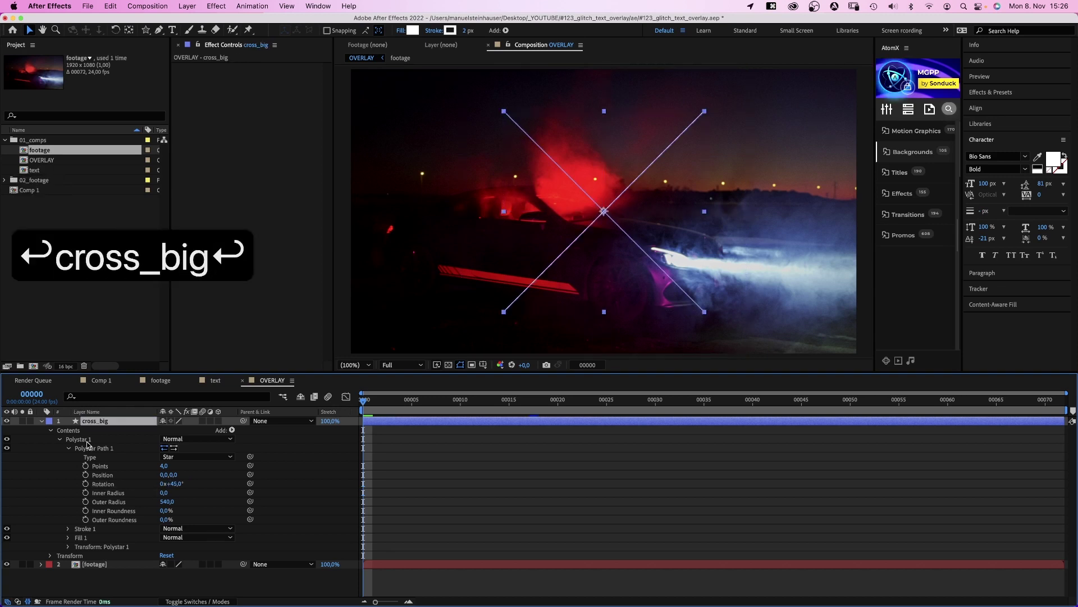
Step: Set the cross to no fill and shorten cross_big so it ends earlier
left_click(41, 420)
left_click(402, 31)
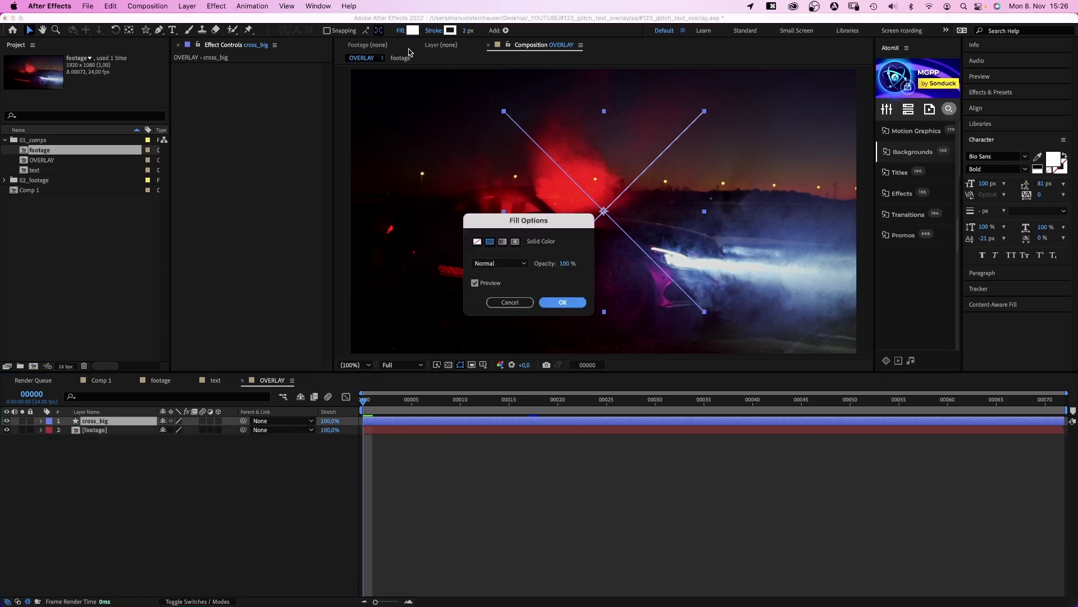
left_click(479, 242)
left_click(561, 303)
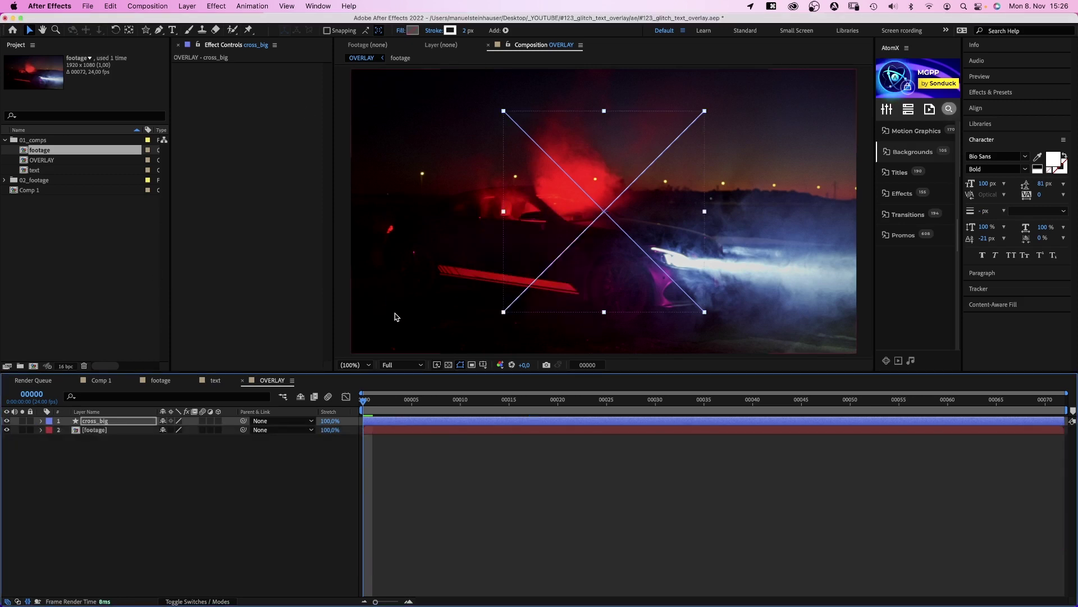
left_click(149, 469)
left_click(949, 421)
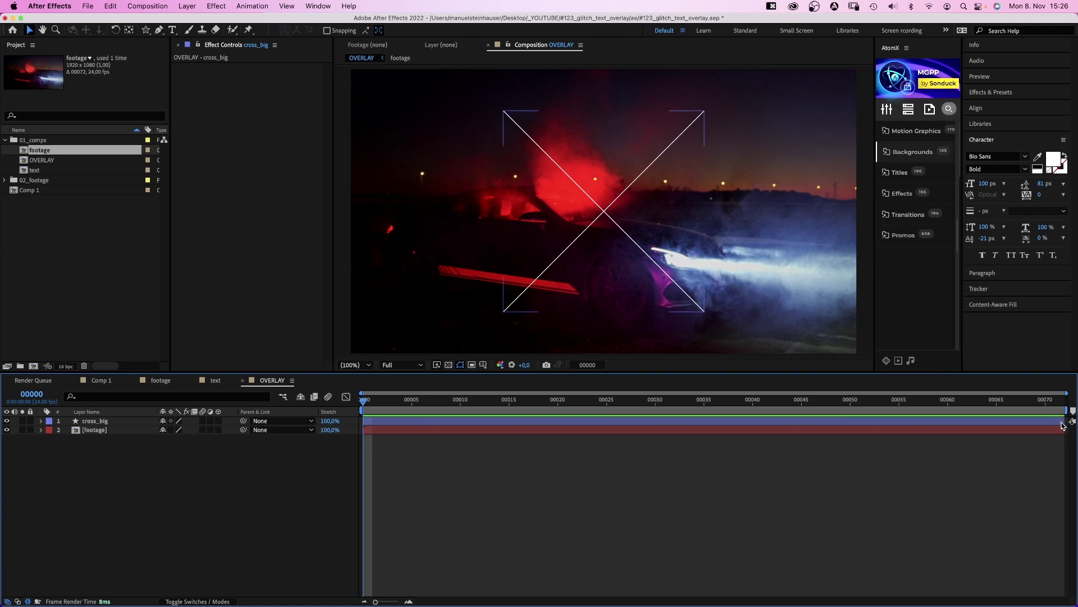
left_click_drag(1065, 421, 942, 419)
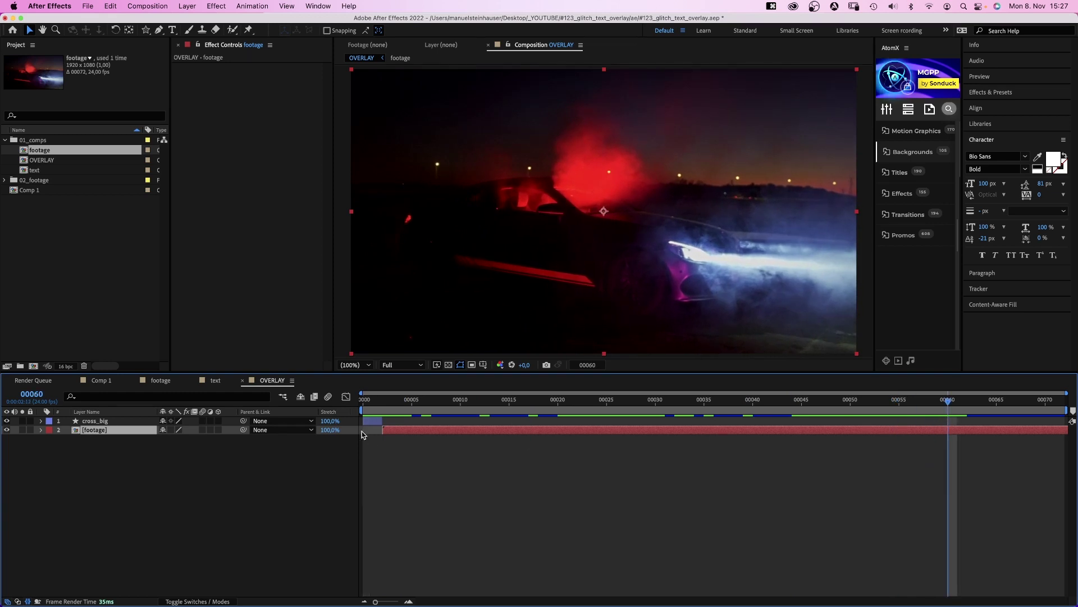
Step: Duplicate the cross as cross_big 2 starting at frame 60, and split footage there
left_click(372, 422)
key("super+d")
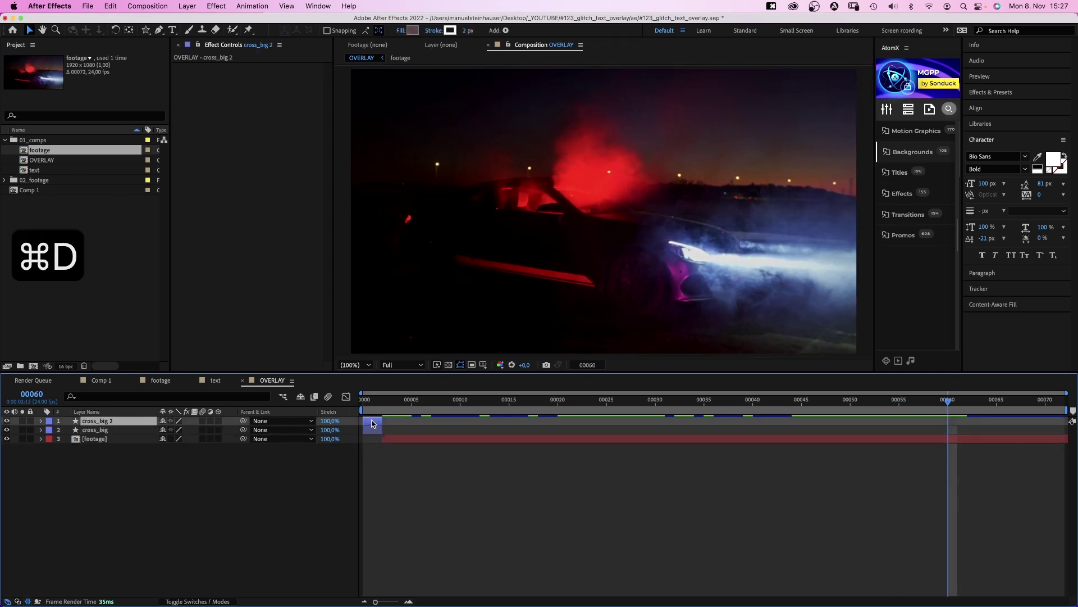
left_click_drag(371, 423, 960, 424)
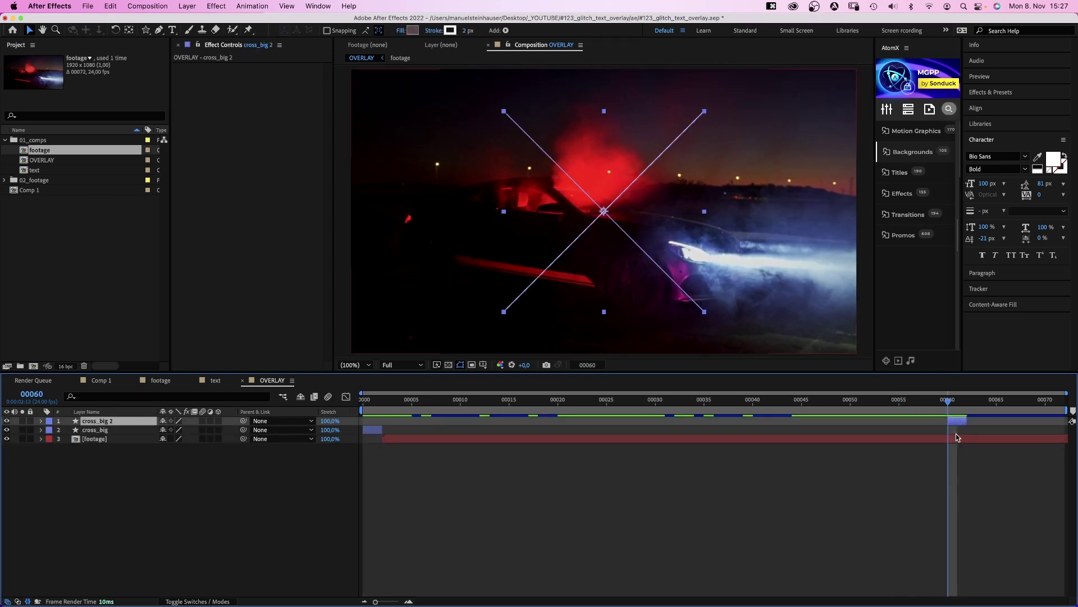
left_click(956, 438)
key("shift+super+d")
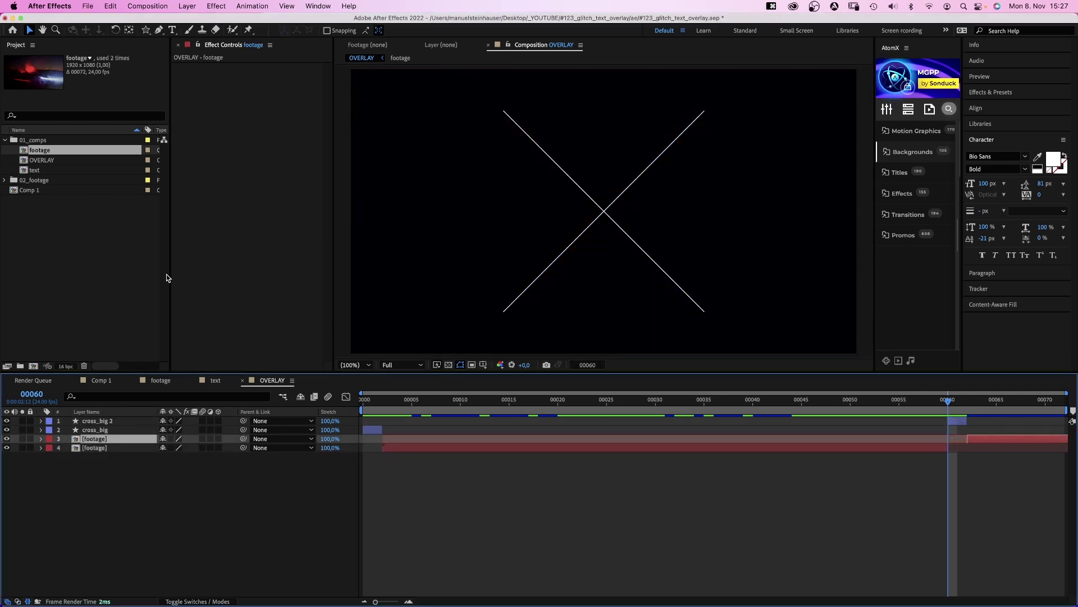
Step: Add the text comp as a green-labelled layer and delete everything after frame 60
left_click_drag(35, 171, 758, 442)
left_click(49, 439)
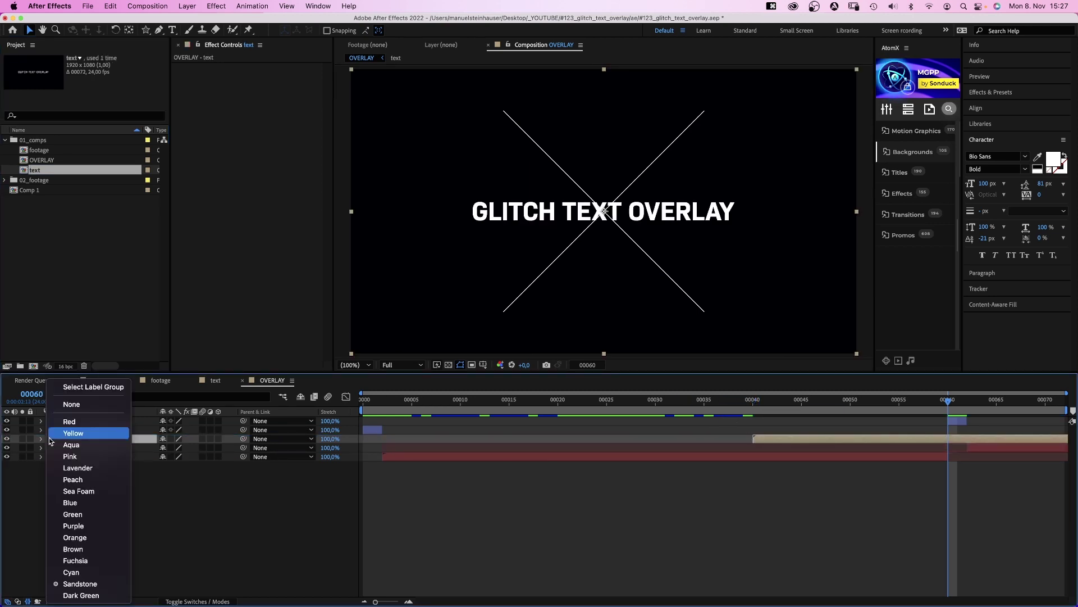
left_click(79, 514)
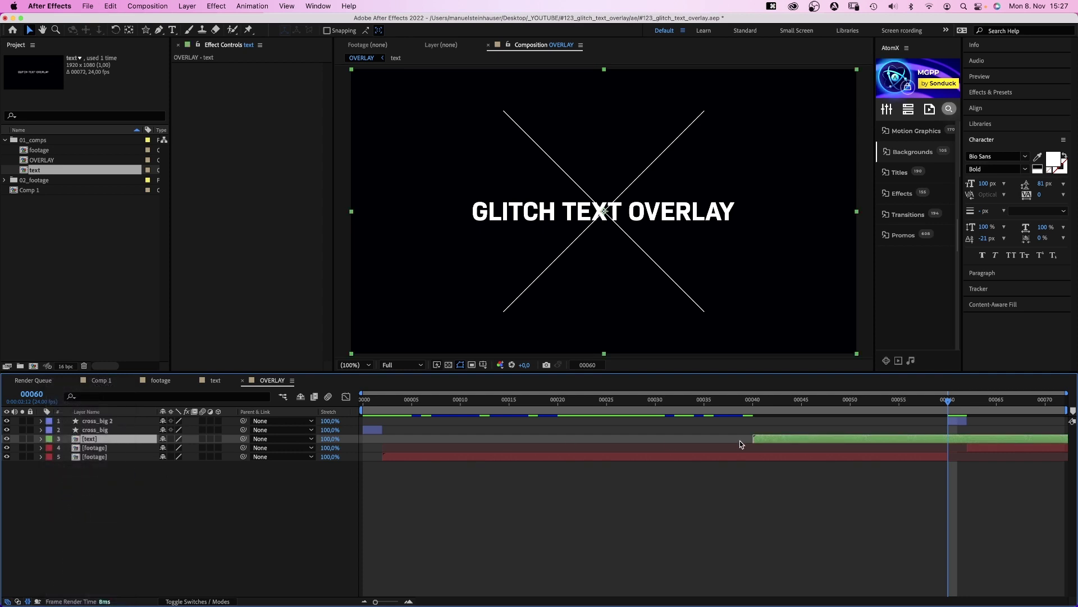
key("super+shift+d")
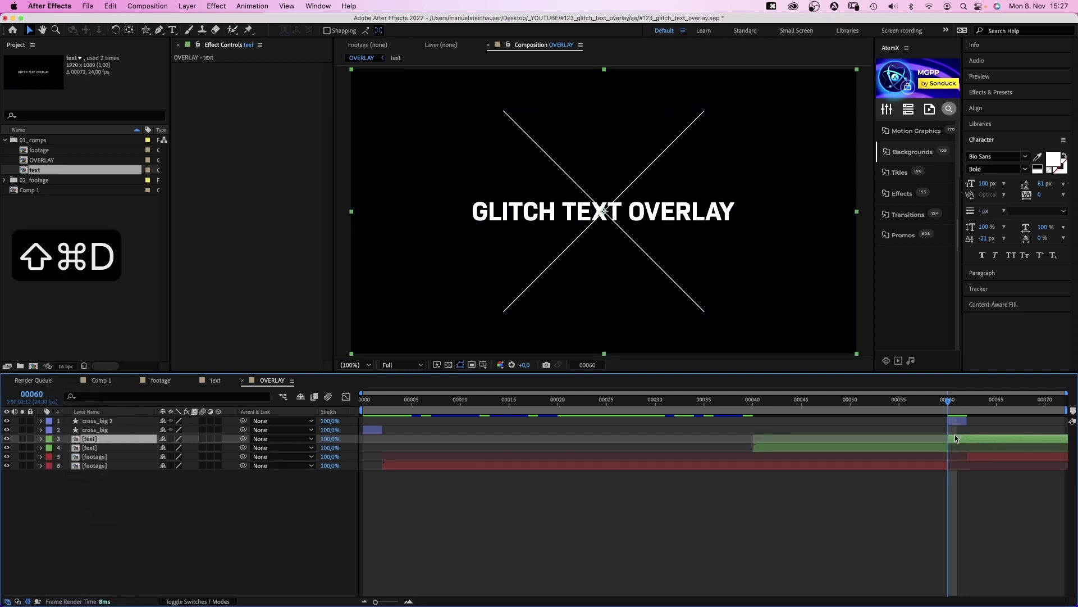
key("BackSpace")
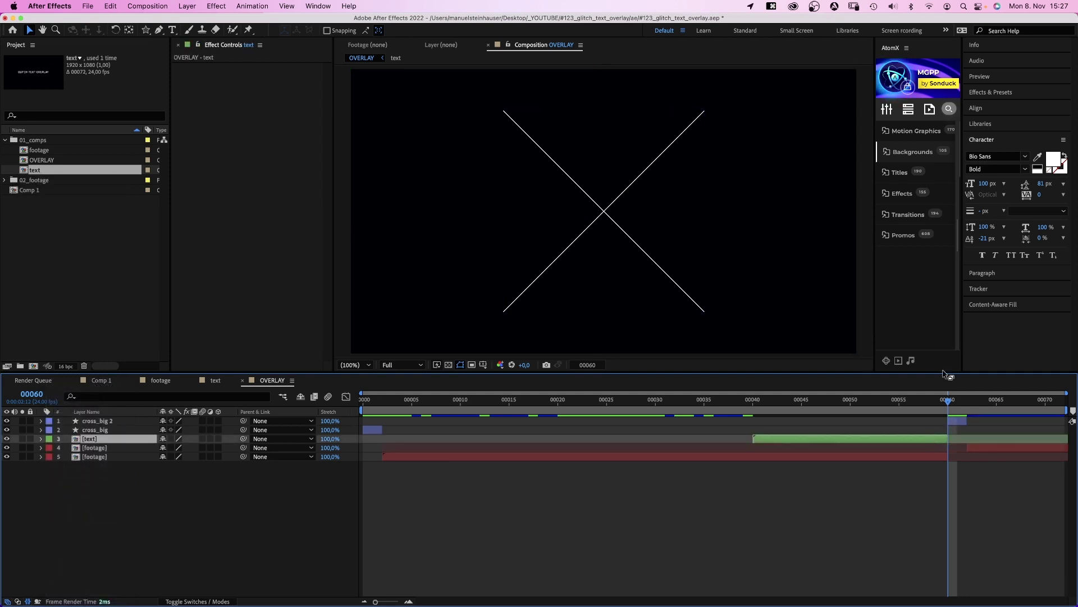
key("super+5")
type("c")
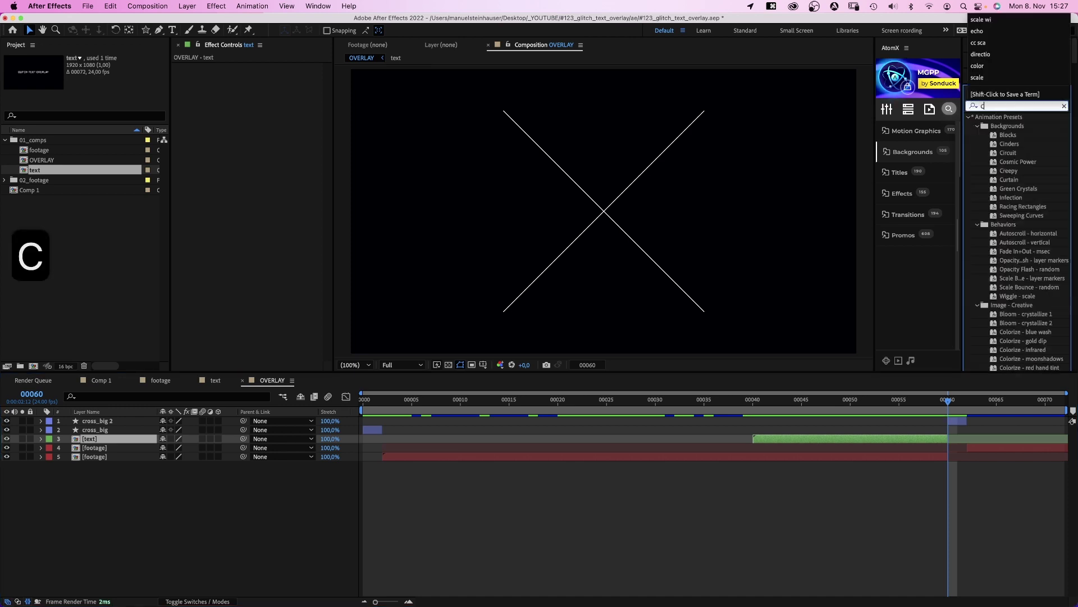
type("C Sca")
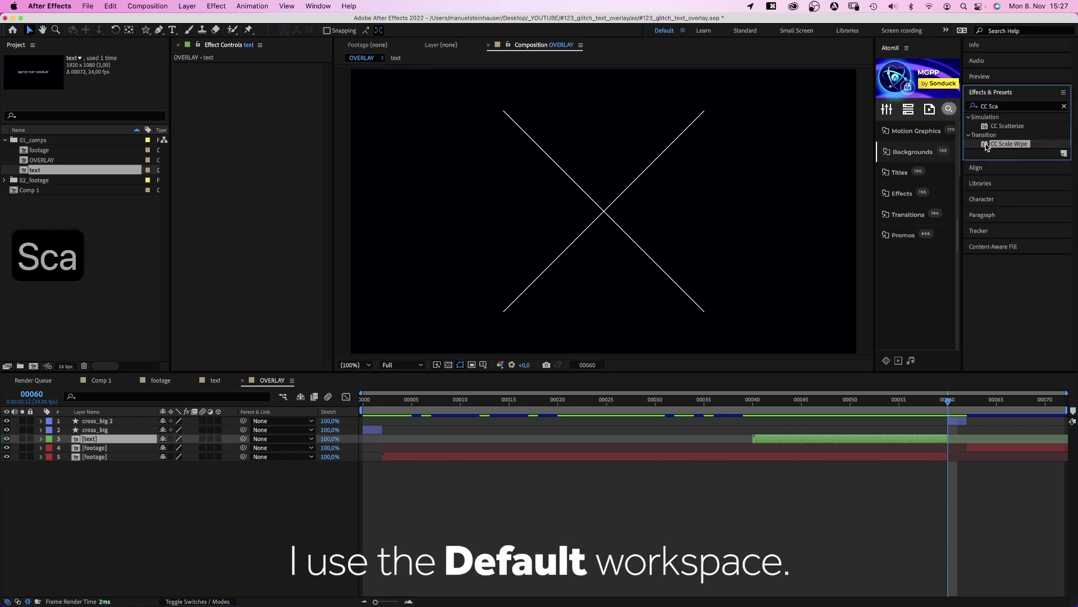
Step: Apply CC Scale Wipe to the title with Center 462,538, Stretch 20 and Direction 90°
left_click_drag(987, 147, 224, 110)
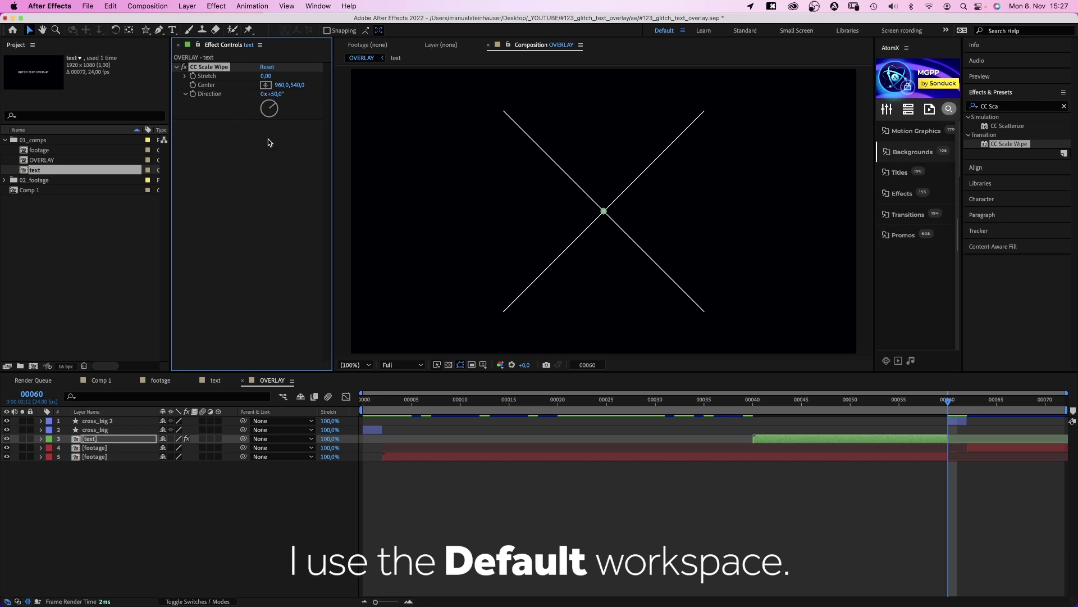
left_click_drag(773, 416, 753, 399)
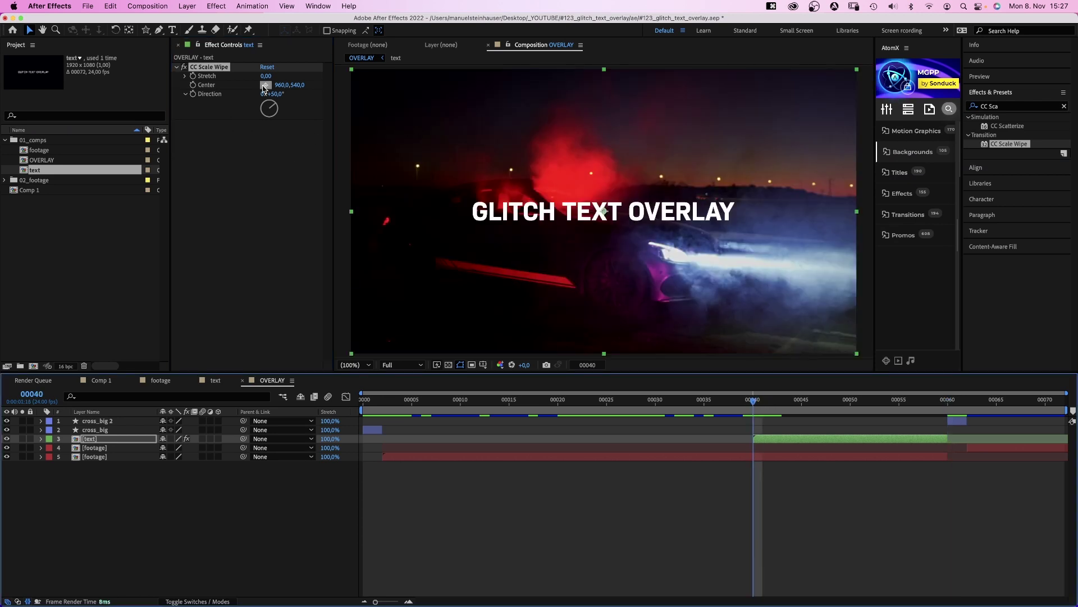
left_click(264, 88)
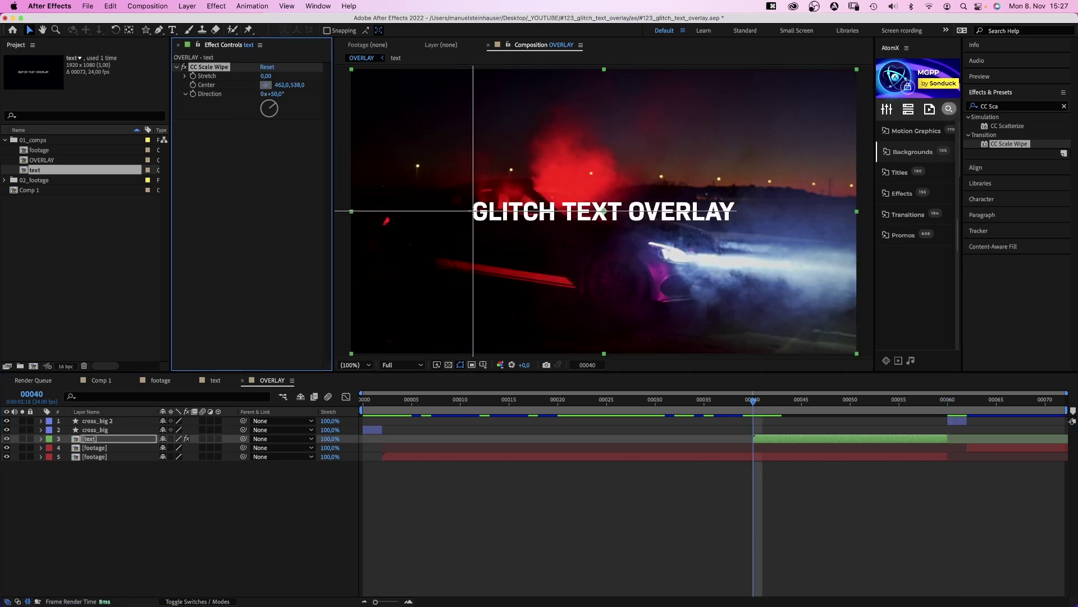
left_click(473, 211)
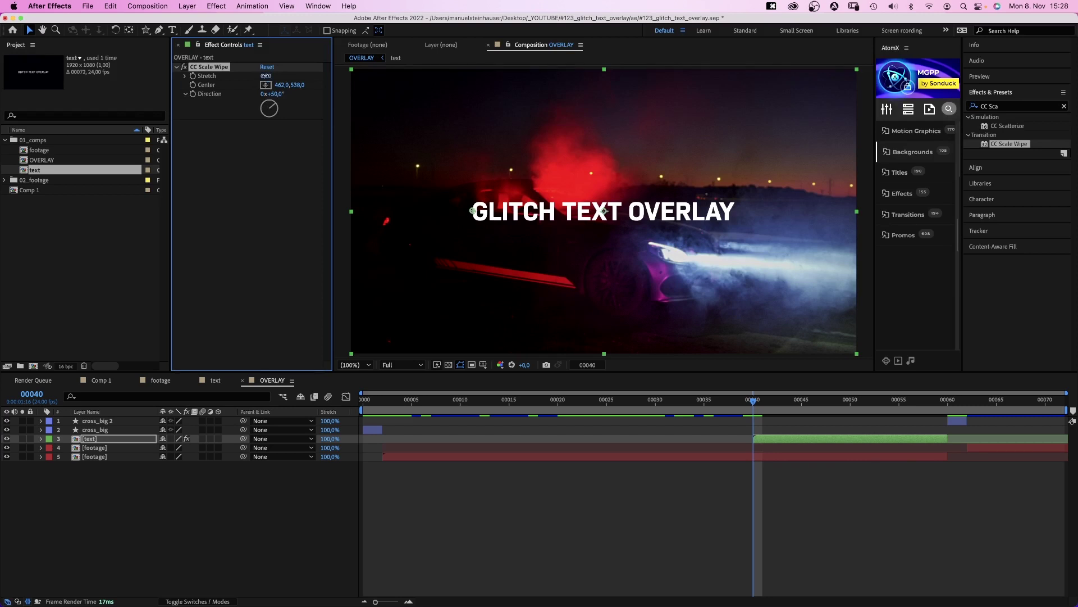
type("20")
key("Return")
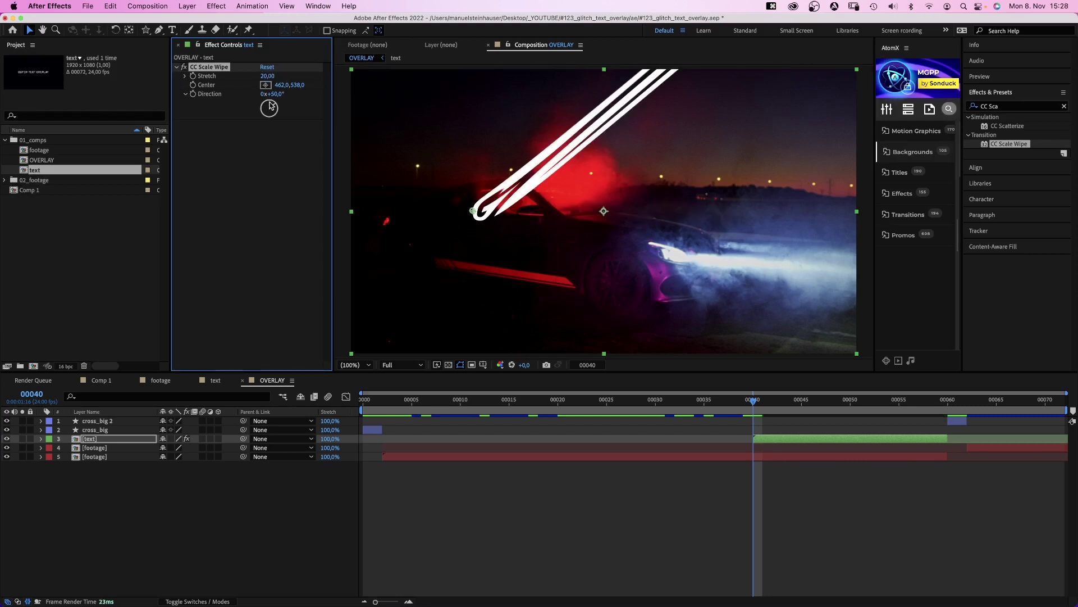
type("90")
key("Return")
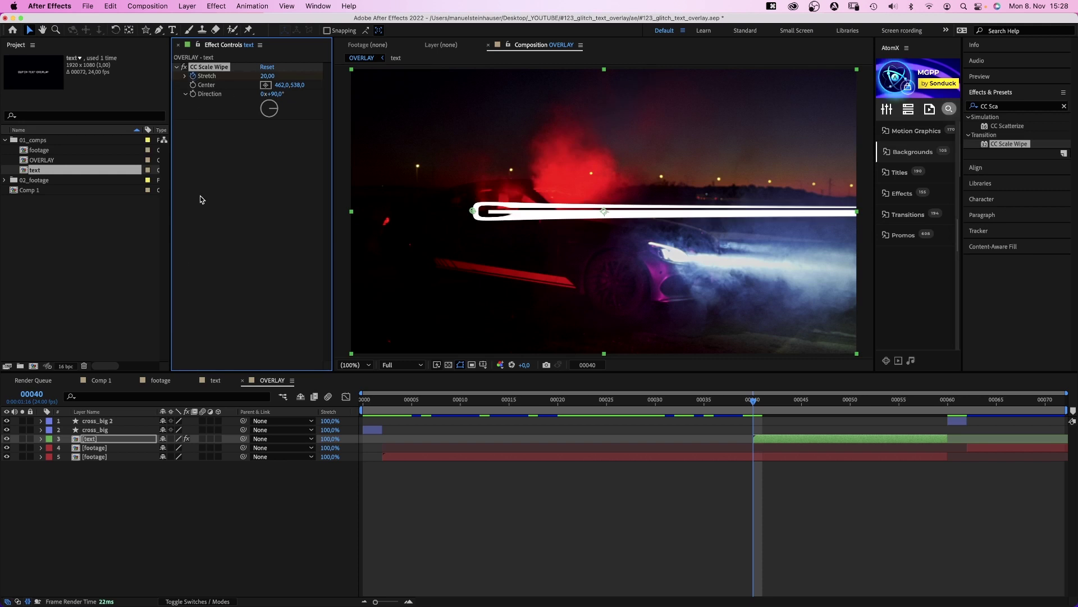
Step: Keyframe Stretch to 0 at frames 52 and 57, then 25 at frame 58
left_click(100, 441)
key("u")
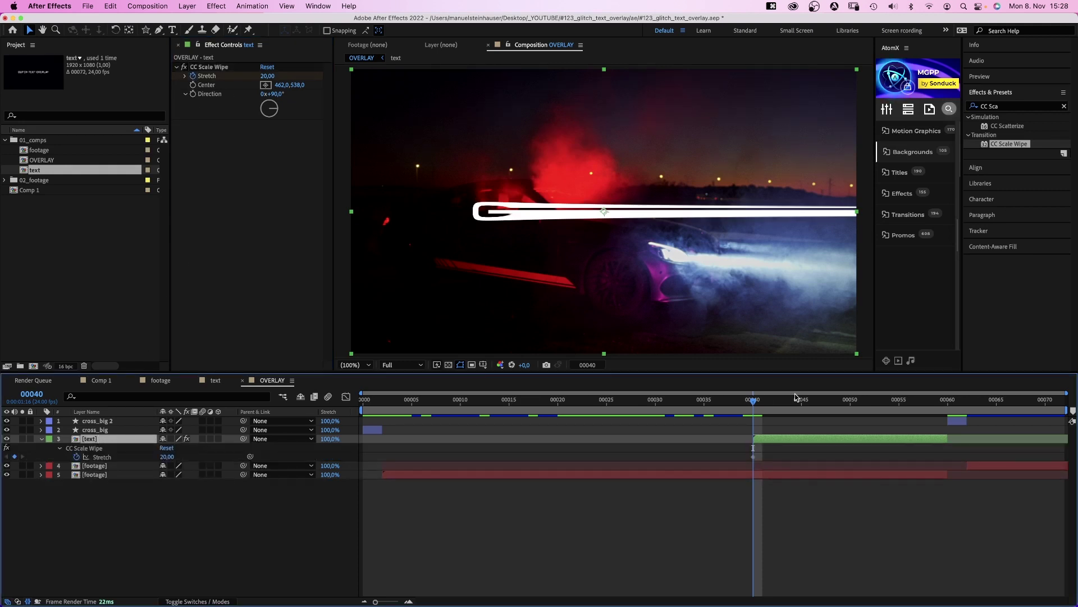
left_click(865, 402)
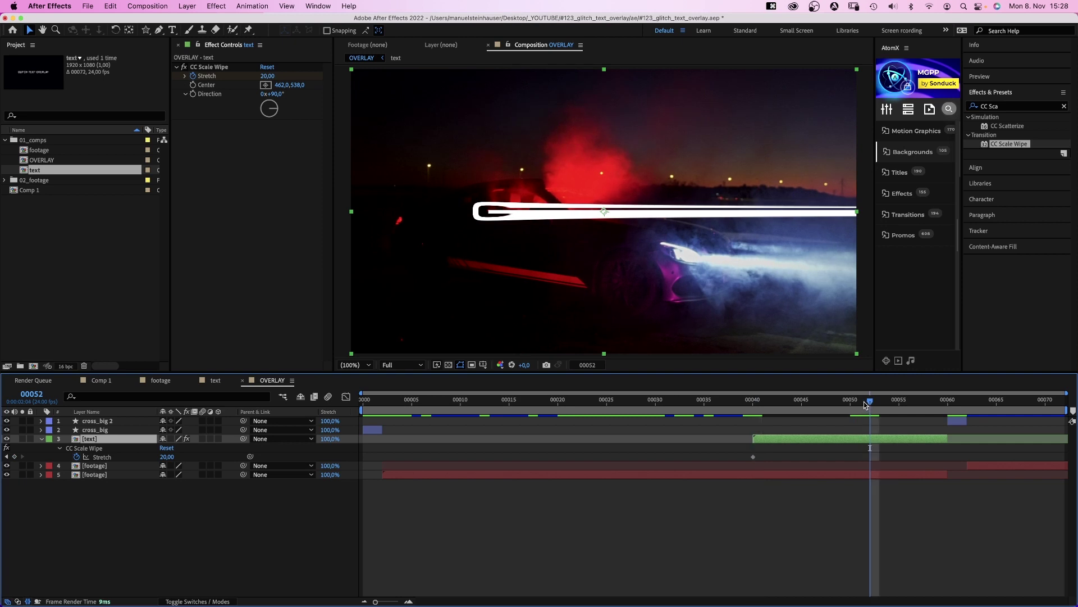
type("0")
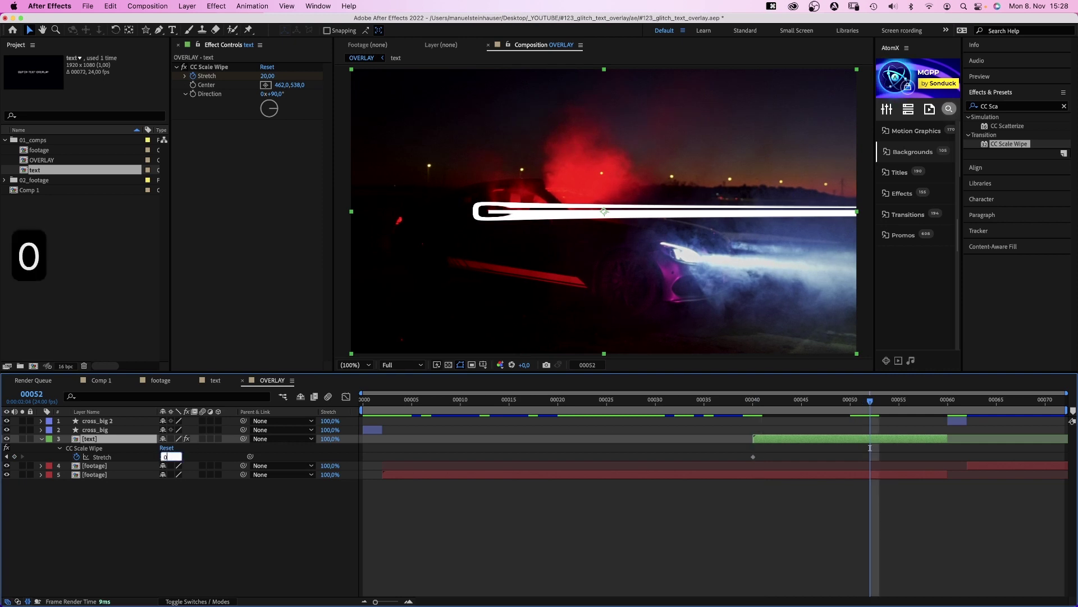
key("Return")
left_click(901, 404)
key("Page_Down")
key("Page_Down")
left_click(15, 456)
key("super+Right")
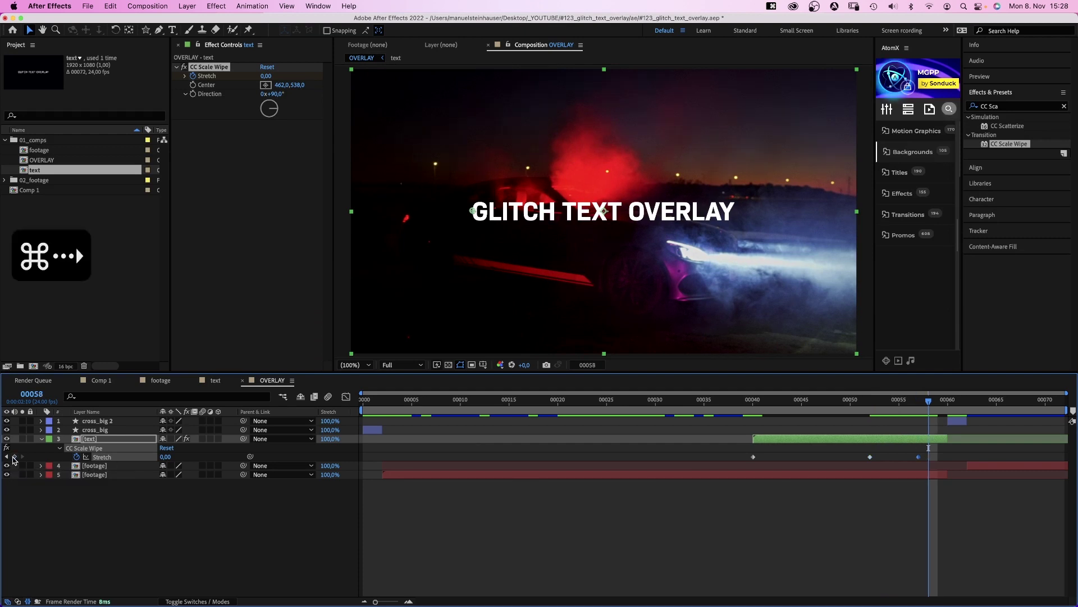
type("25")
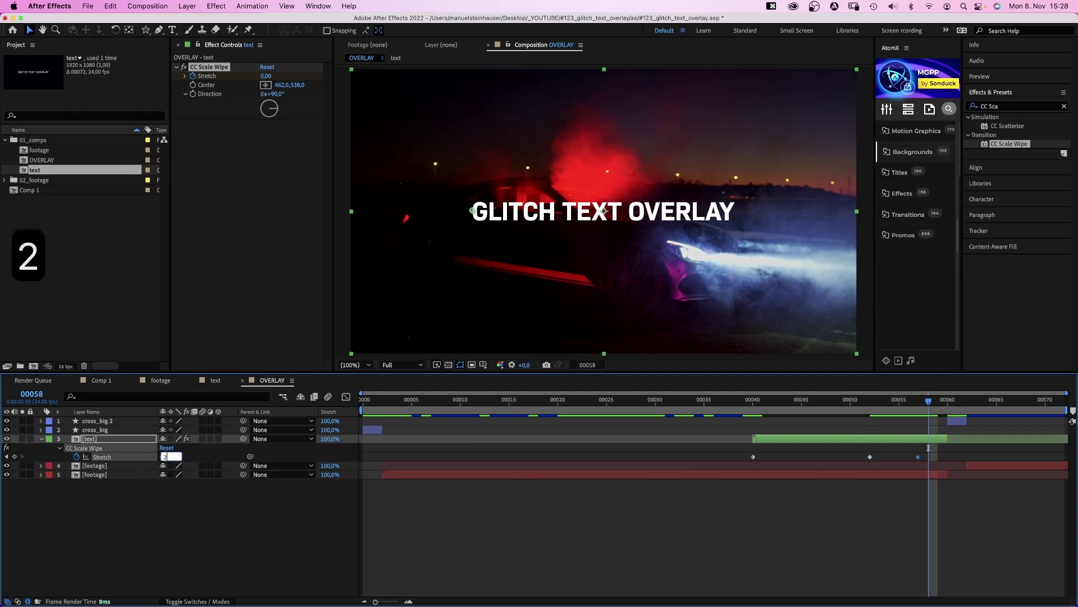
key("Return")
Step: Ease the frame-52 Stretch keyframe to 100% influence in the speed graph and preview
left_click(870, 457)
left_click(345, 397)
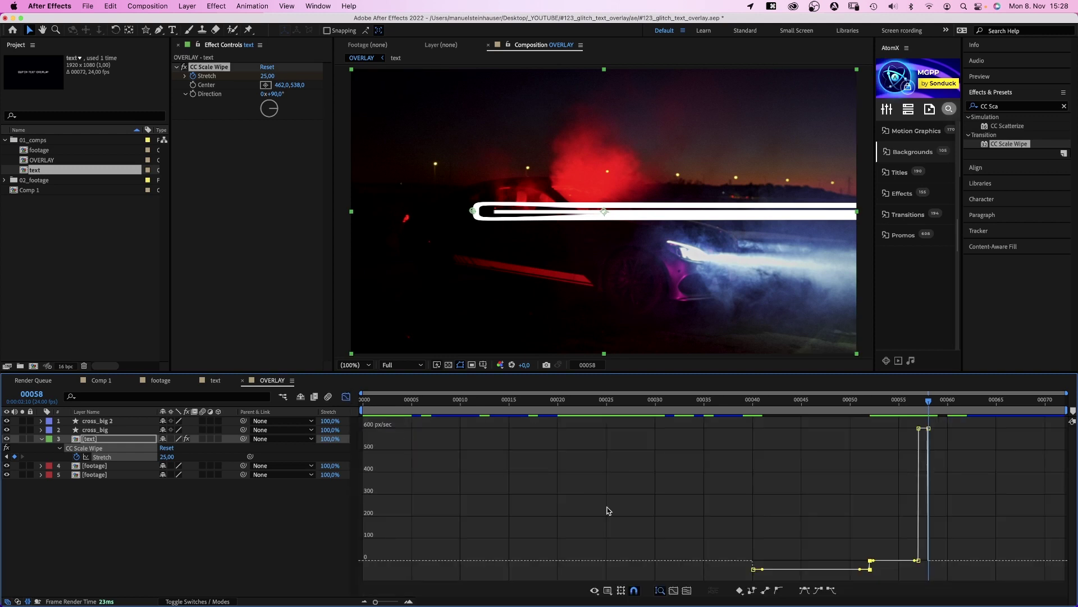
right_click(632, 525)
left_click(638, 505)
left_click_drag(860, 569, 748, 539)
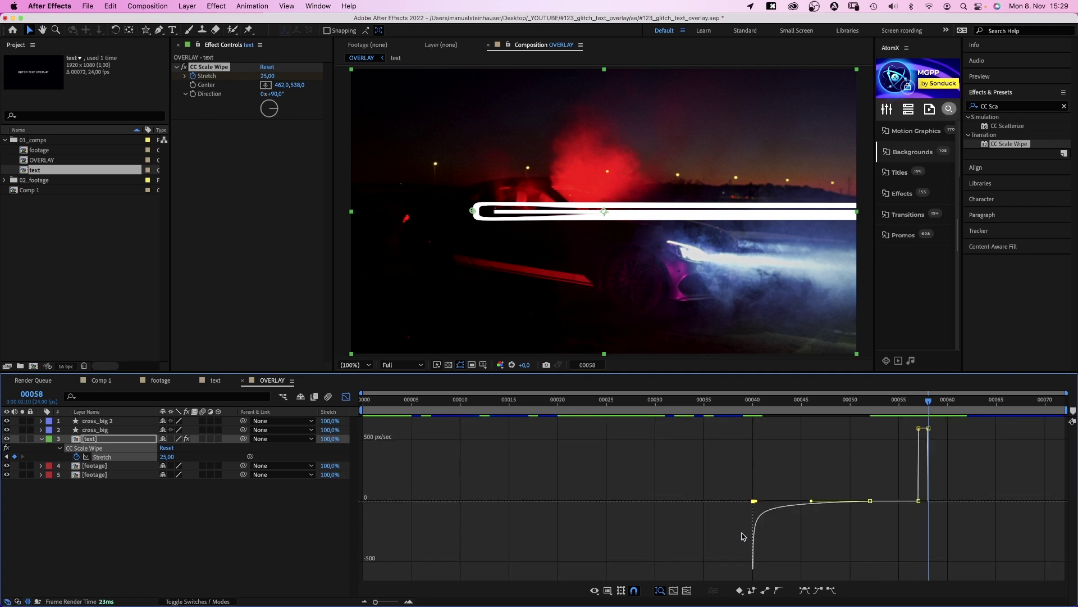
left_click(346, 397)
key("KP_0")
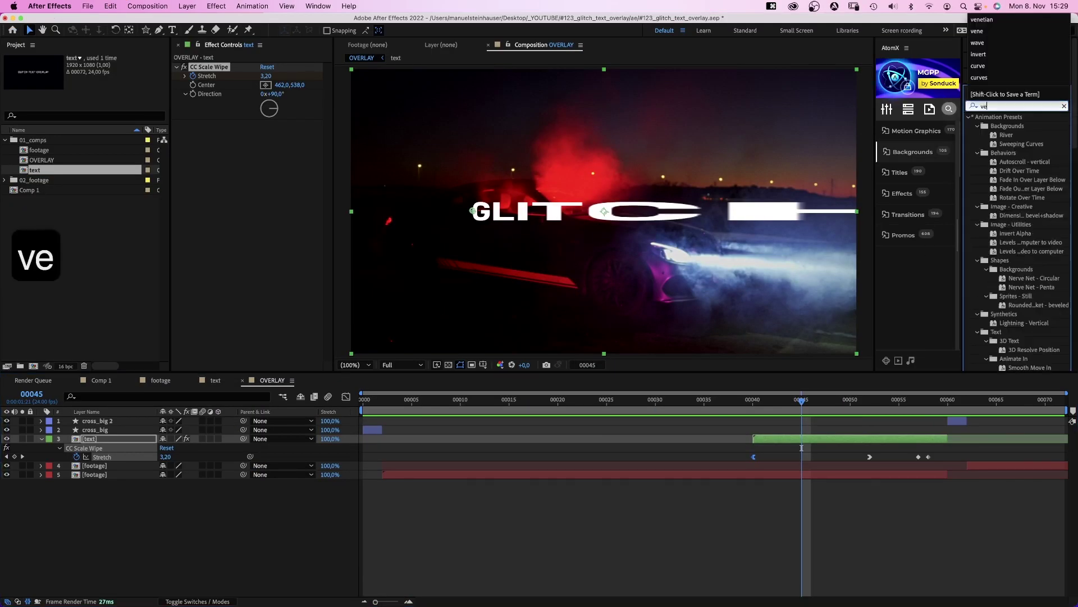
Step: Apply Venetian Blinds to the title: 50% completion, 90° direction, width 3
key("BackSpace")
type("ian")
left_click_drag(986, 156, 241, 180)
type("50")
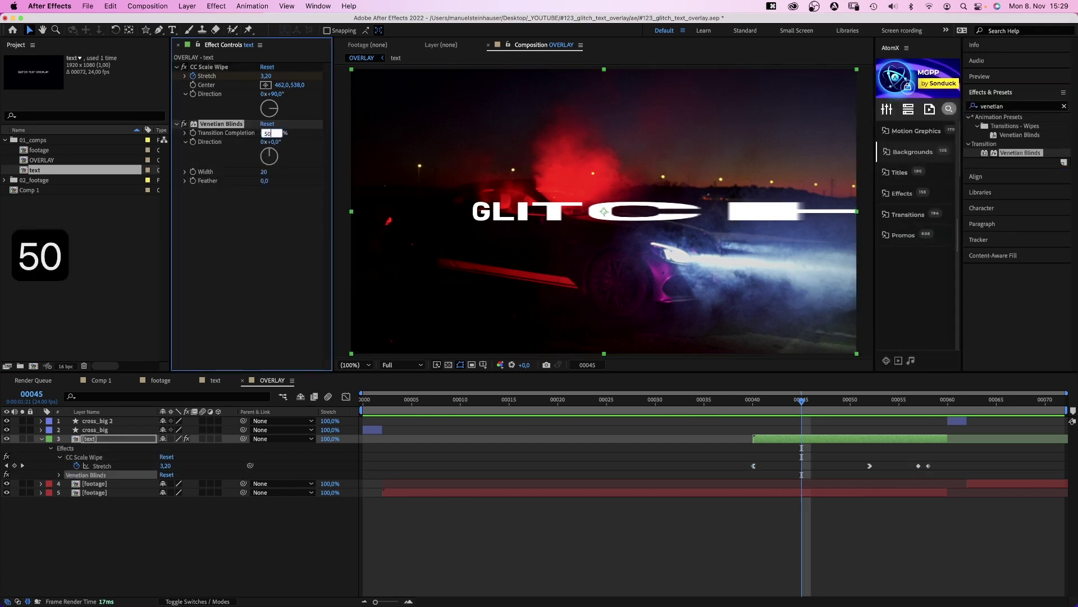
key("Return")
type("90")
key("Return")
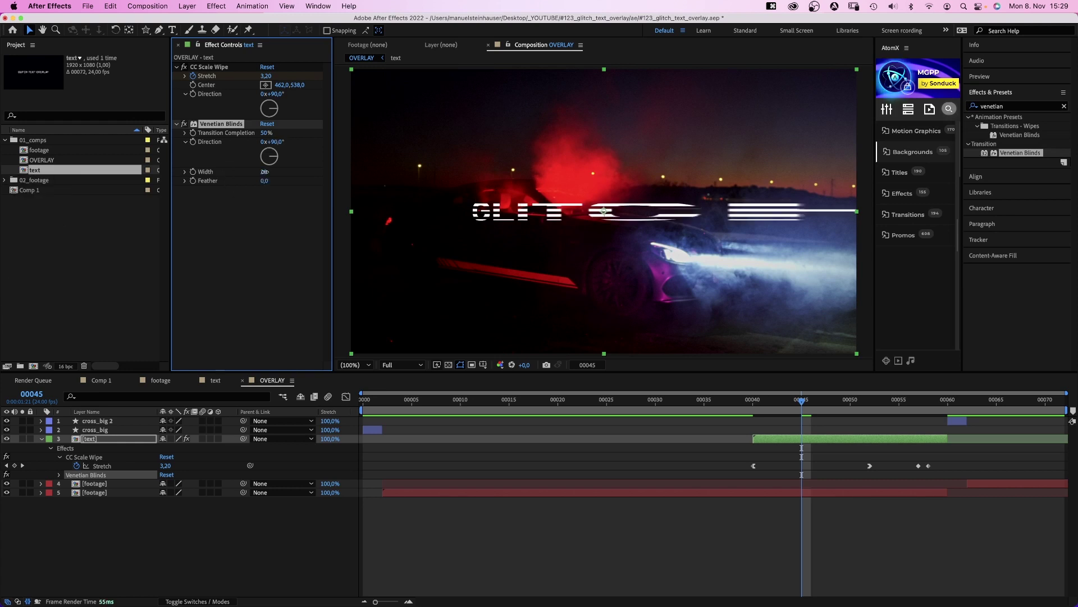
type("3")
key("Return")
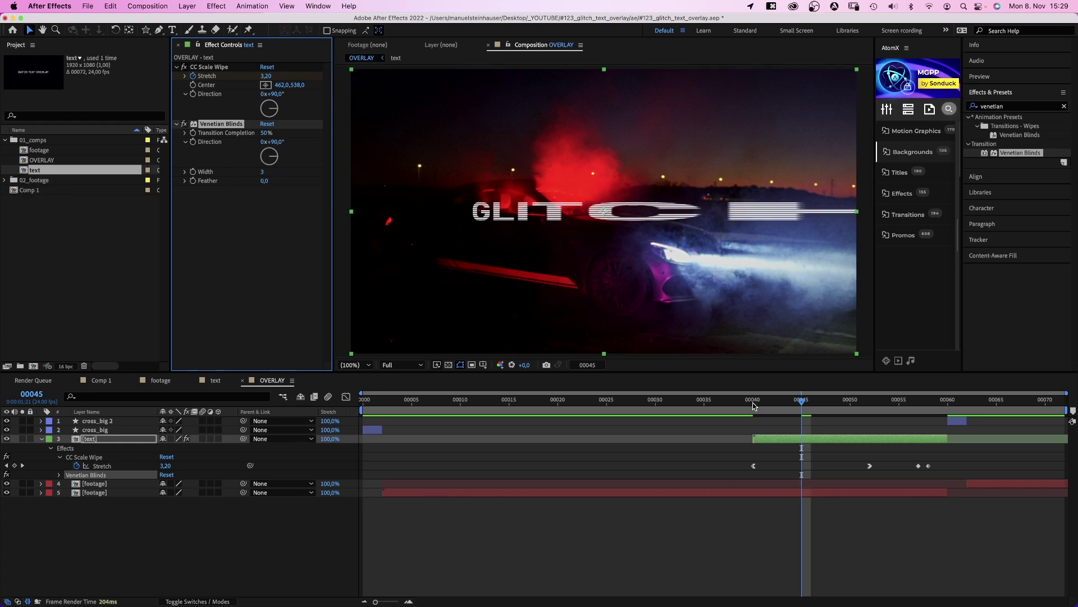
left_click(763, 402)
left_click_drag(762, 402, 772, 402)
Step: Split the text layer at frame 42 and scale the short first piece to 300%
left_click(780, 447)
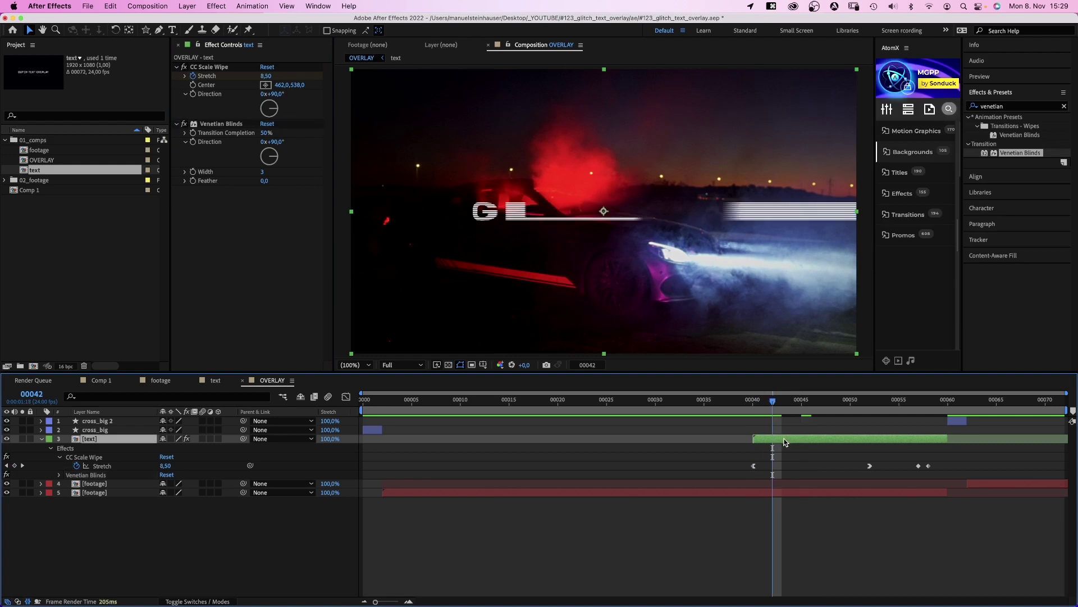
key("super+shift+d")
key("Page_Up")
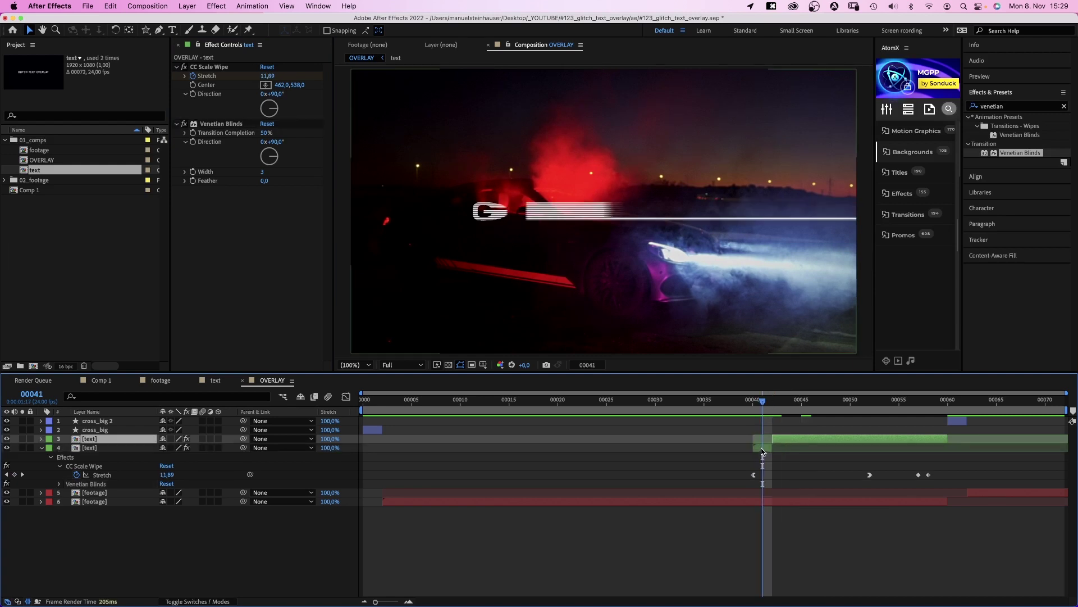
key("s")
left_click(177, 457)
type("300")
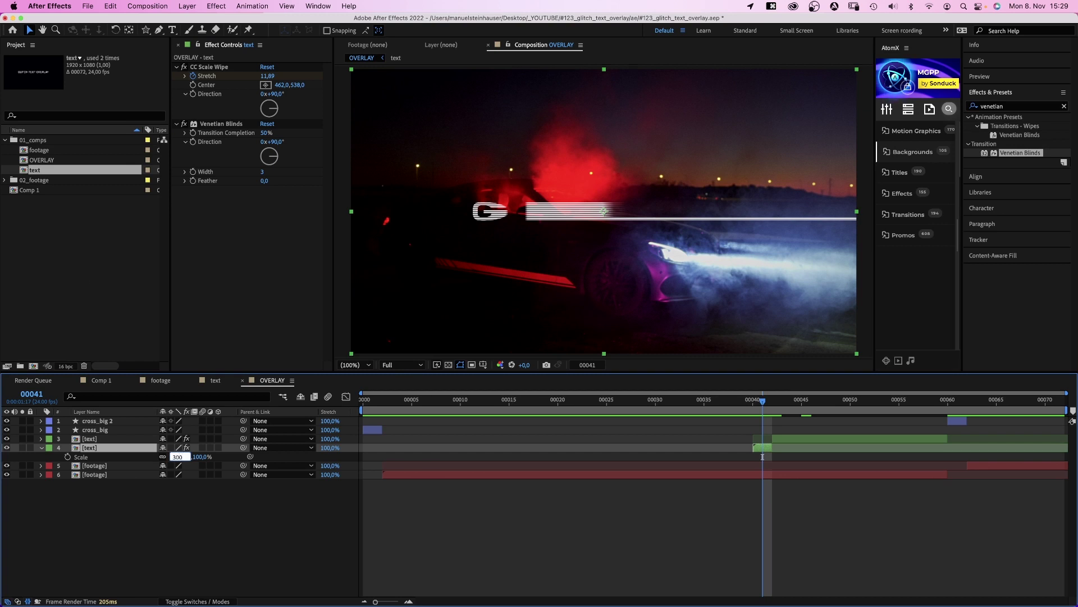
key("Return")
Step: Add cross_big 3 at frame 42 shifted left, and move cross_big 2 to frame 58 at the right edge
left_click(960, 424)
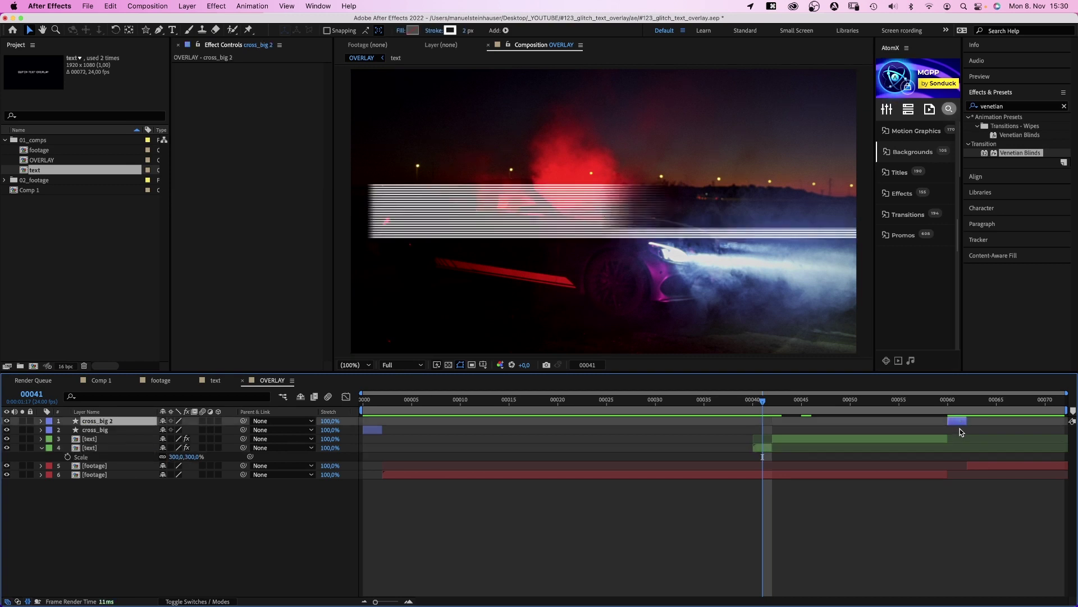
key("super+d")
key("super+d")
left_click(960, 434)
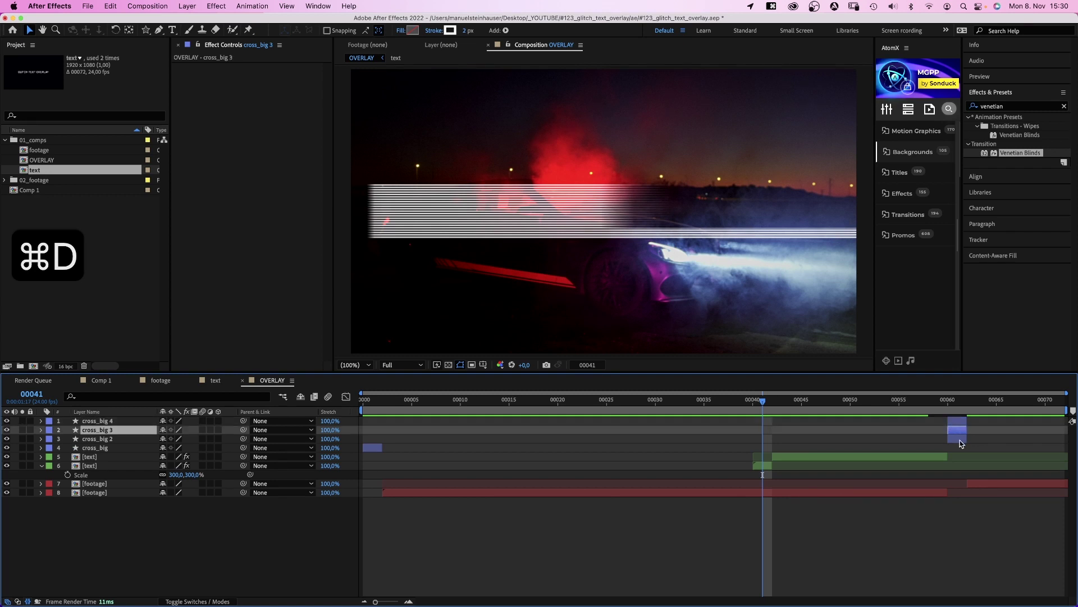
left_click_drag(960, 436, 773, 403)
left_click_drag(604, 209, 350, 225)
left_click(817, 385)
left_click(929, 402)
left_click_drag(959, 439, 943, 444)
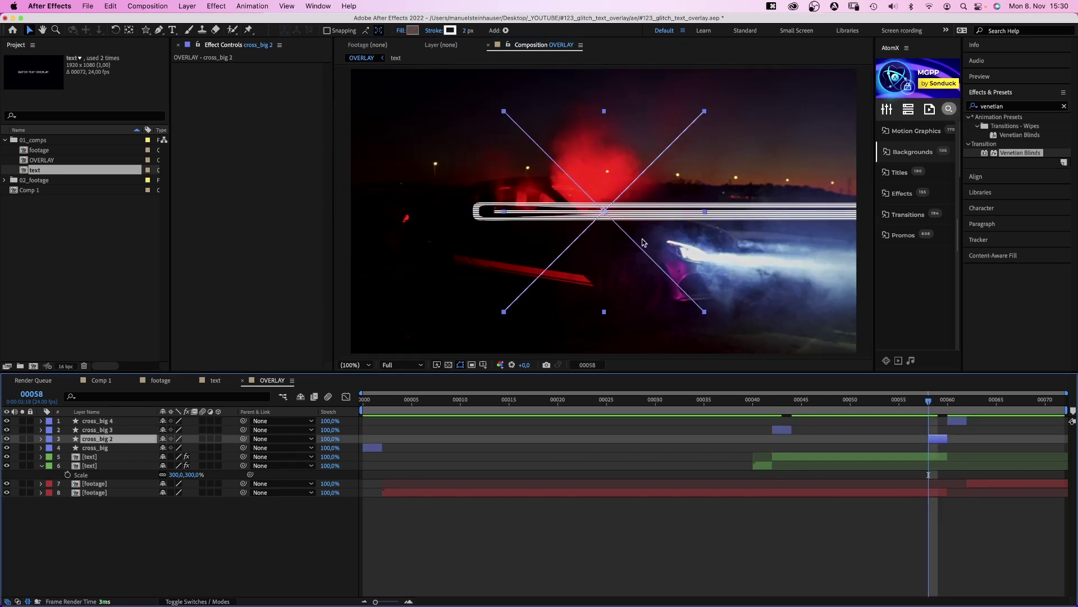
left_click_drag(603, 212, 856, 218)
Step: Duplicate the text layer, scale it to 500%, and make it run from frame 4 to 19
left_click(761, 467)
key("super+d")
left_click_drag(762, 474, 467, 471)
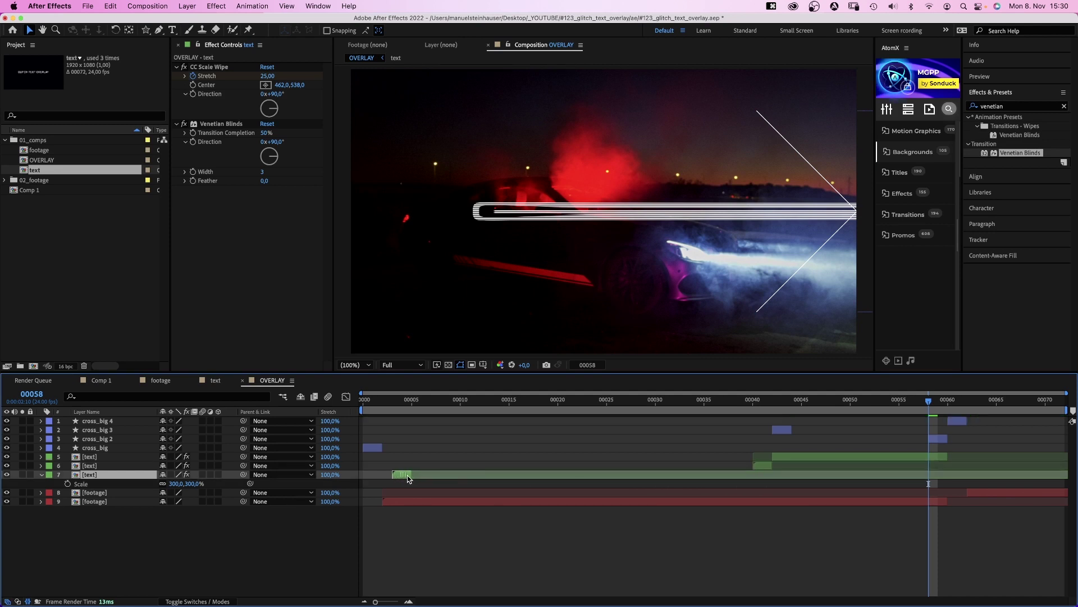
left_click(400, 398)
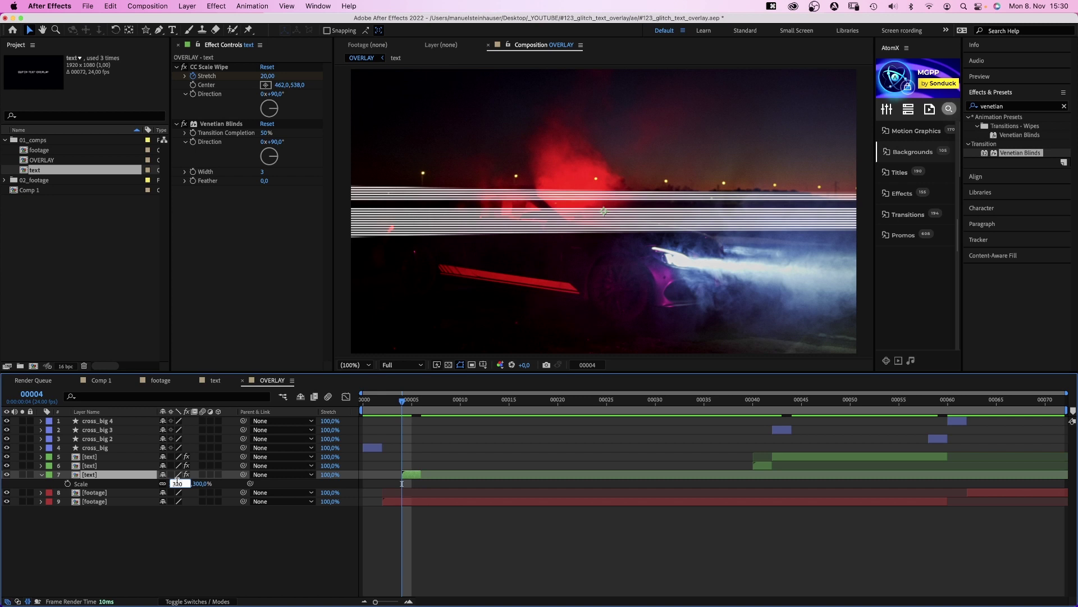
type("500")
key("Return")
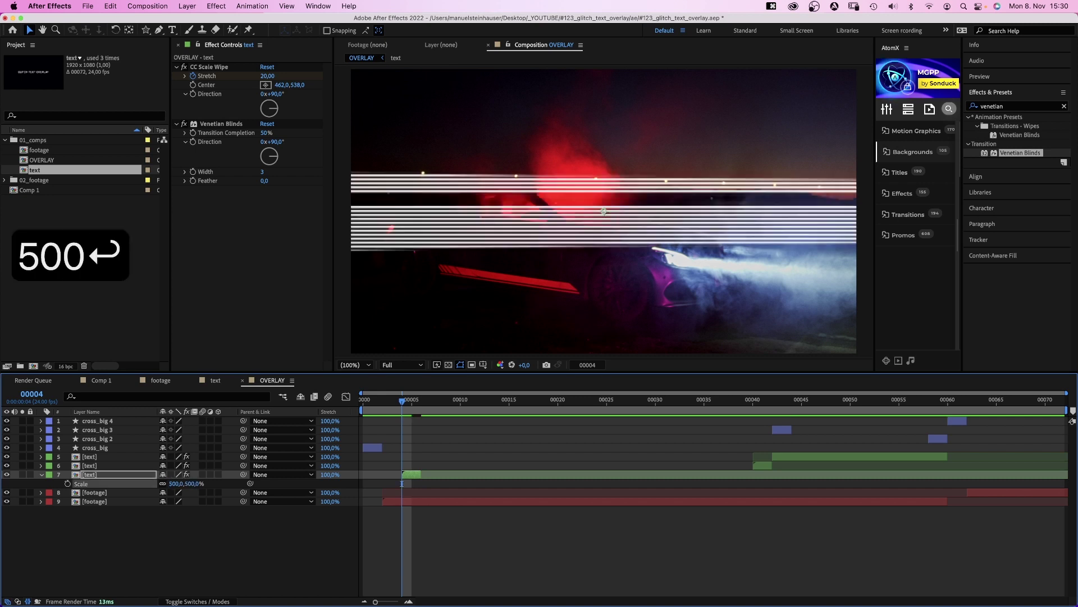
left_click(708, 207)
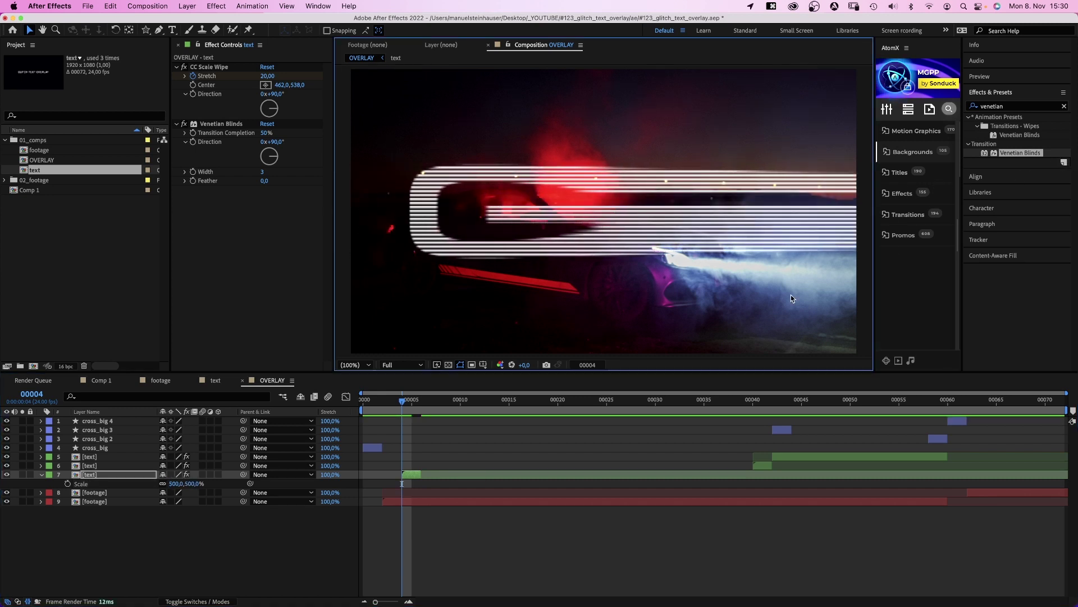
left_click(550, 403)
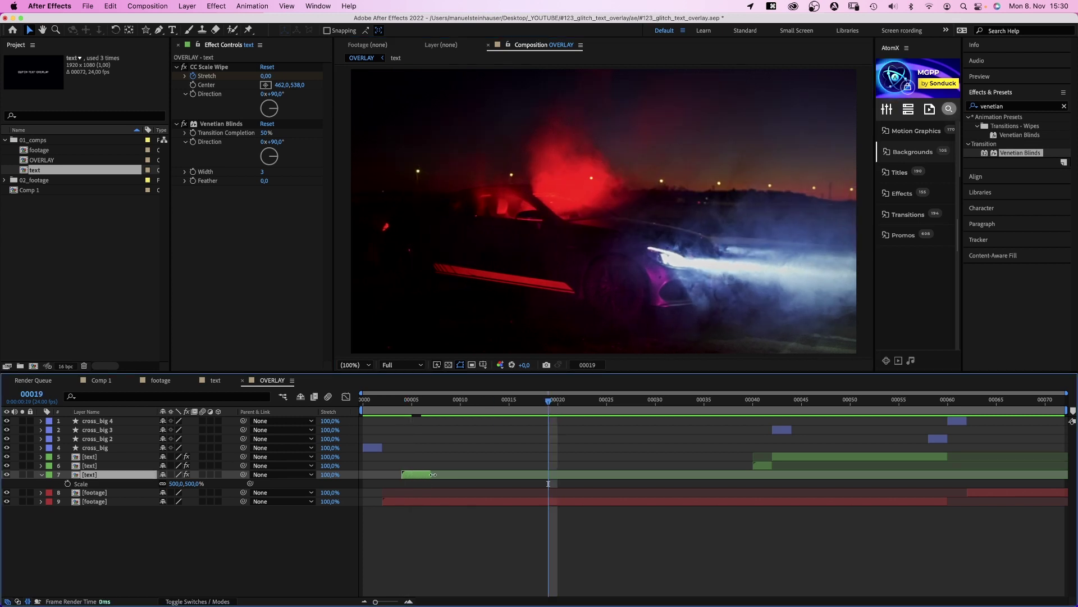
left_click_drag(432, 474, 548, 474)
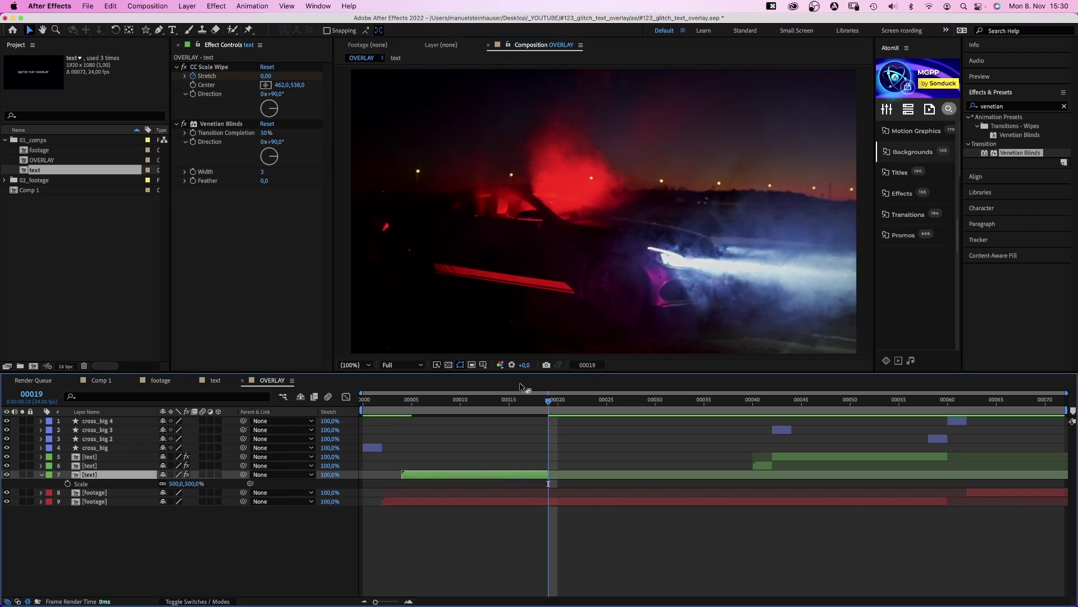
left_click_drag(522, 401, 469, 417)
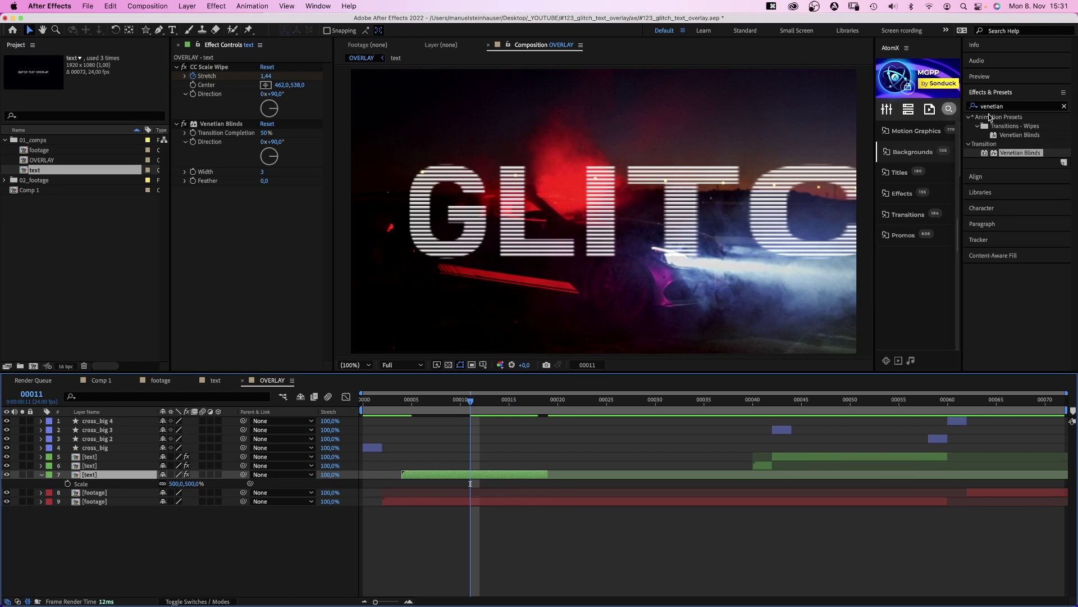
Step: Drag Echo onto the 500% GLITCH title: Echo Time -0,06, 3 echoes, Decay 0,7
left_click(1005, 109)
type("echo")
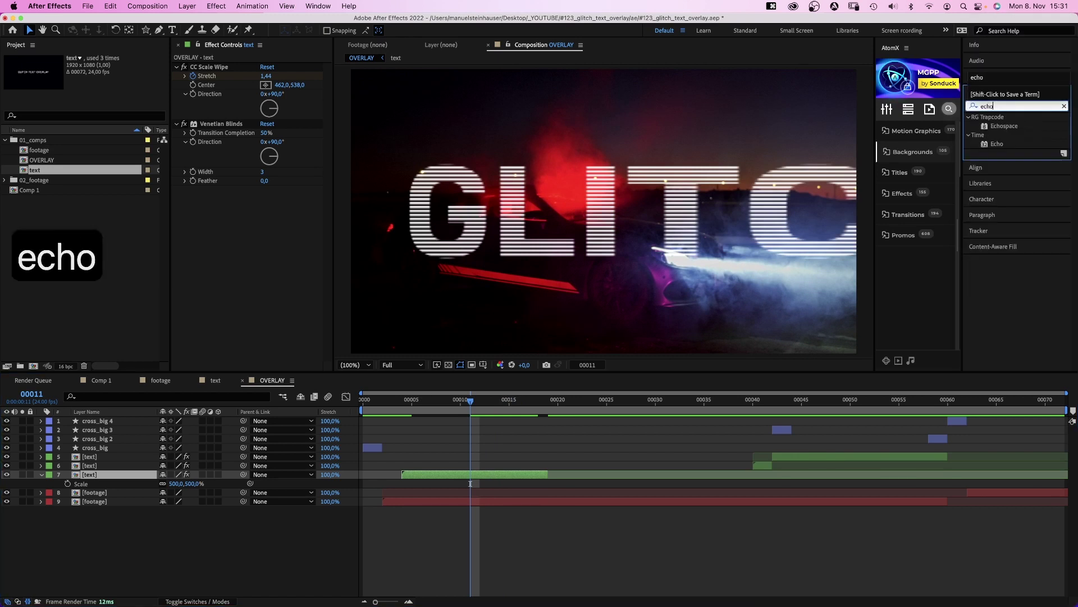
left_click_drag(997, 143, 755, 212)
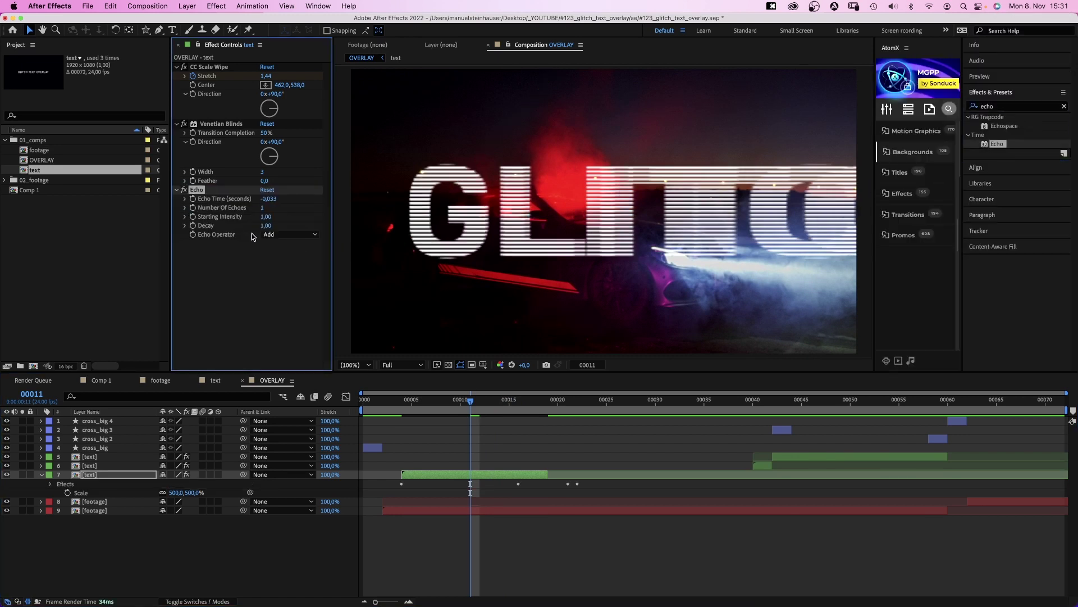
type("-0,06")
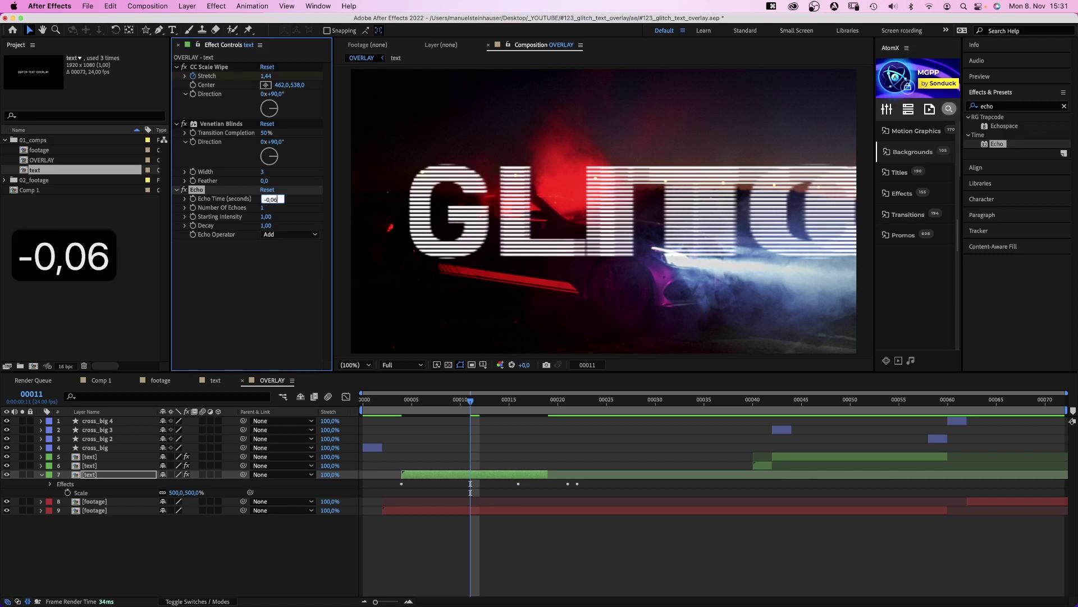
key("Tab")
type("3")
key("Tab")
type("0,7")
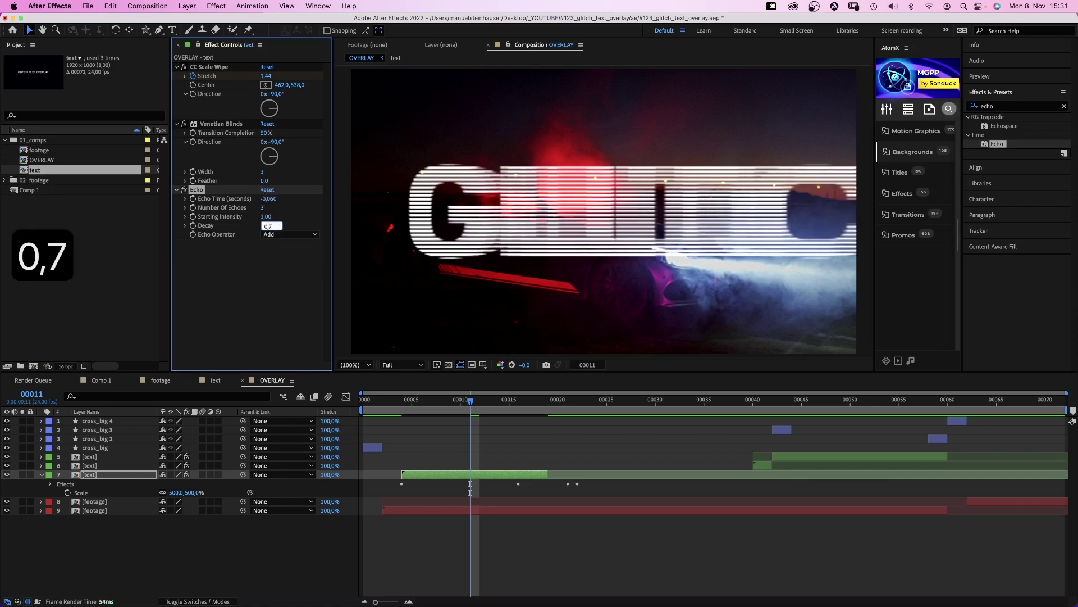
key("Return")
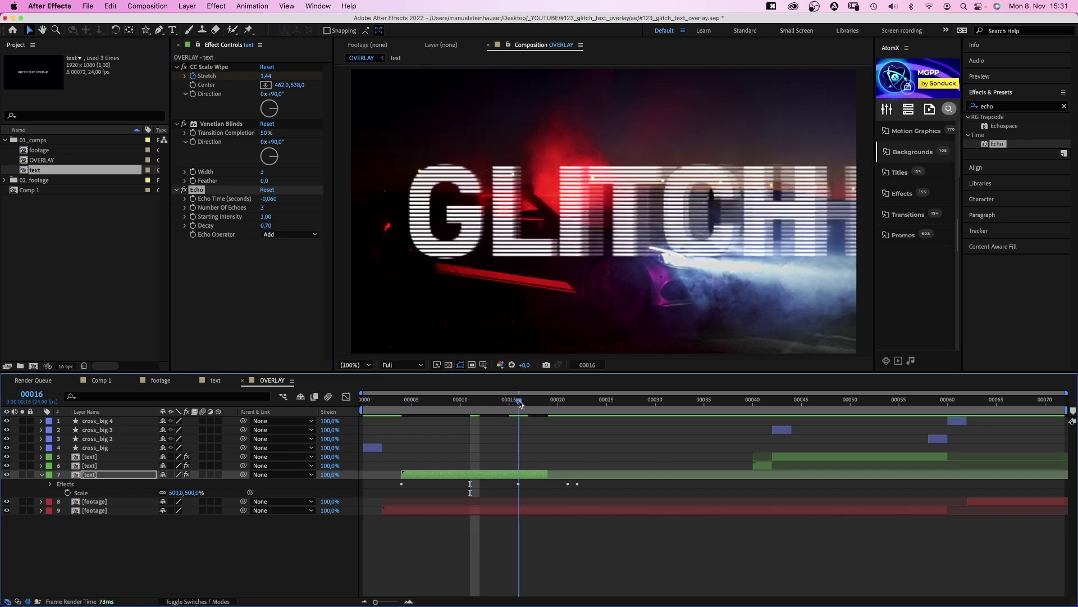
Step: Split the echoing text layer at frame 17 and scale the later piece to 2000%
left_click(529, 402)
key("shift+super+d")
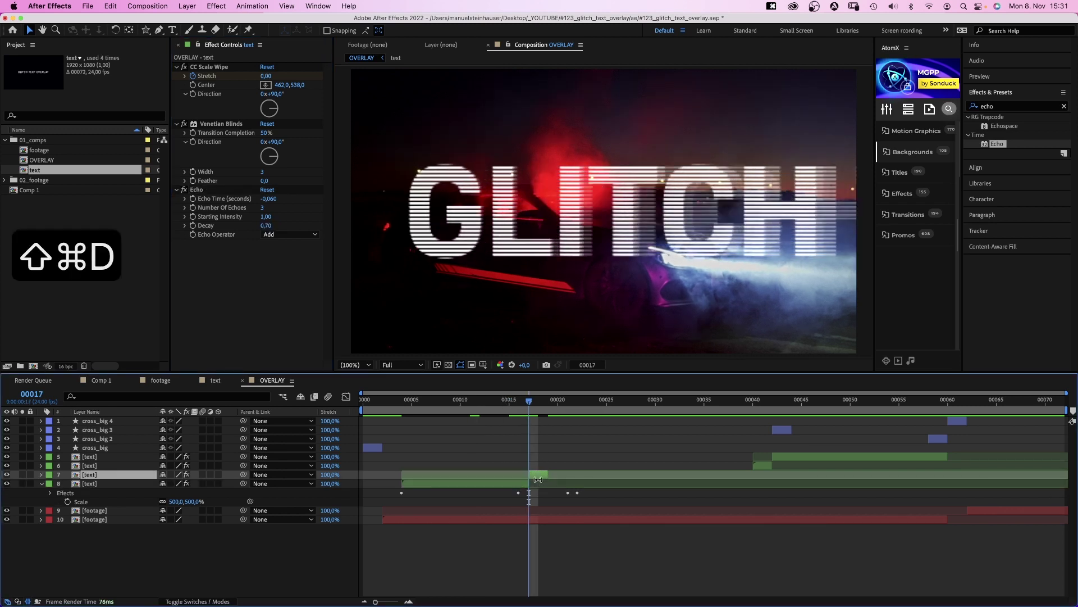
key("s")
left_click(176, 484)
type("2000")
key("Return")
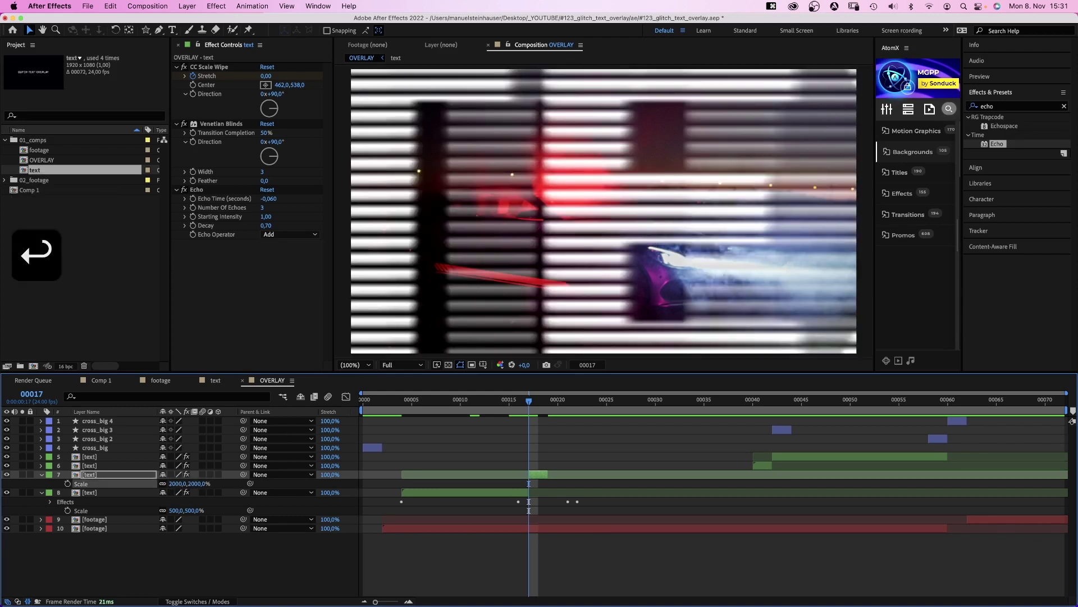
Step: Turn on Collapse Transformations for the 2000% piece, then select cross_big at frame 19
left_click(172, 475)
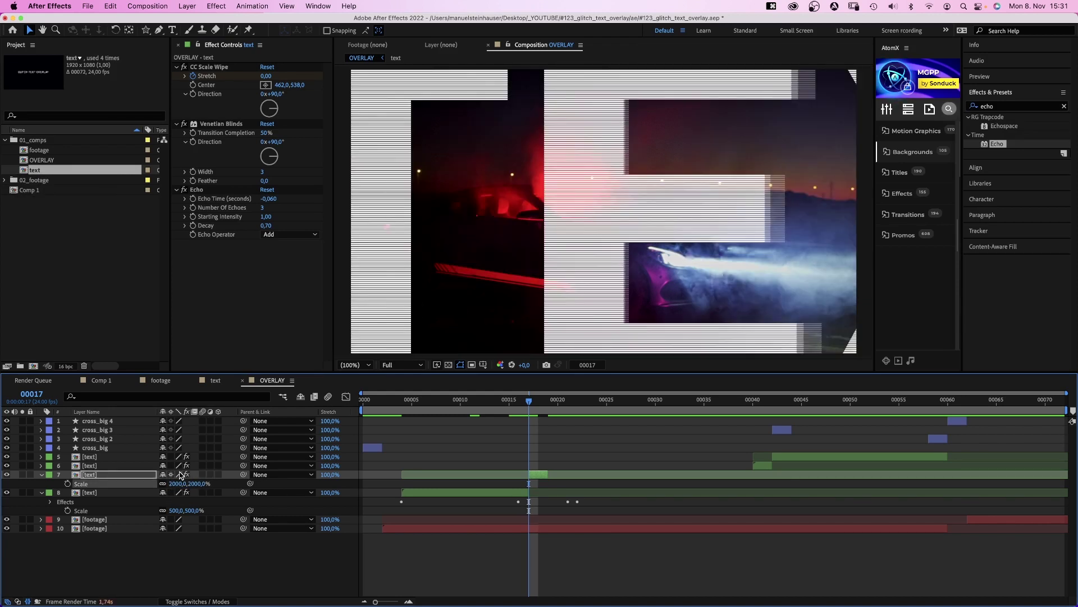
left_click(545, 404)
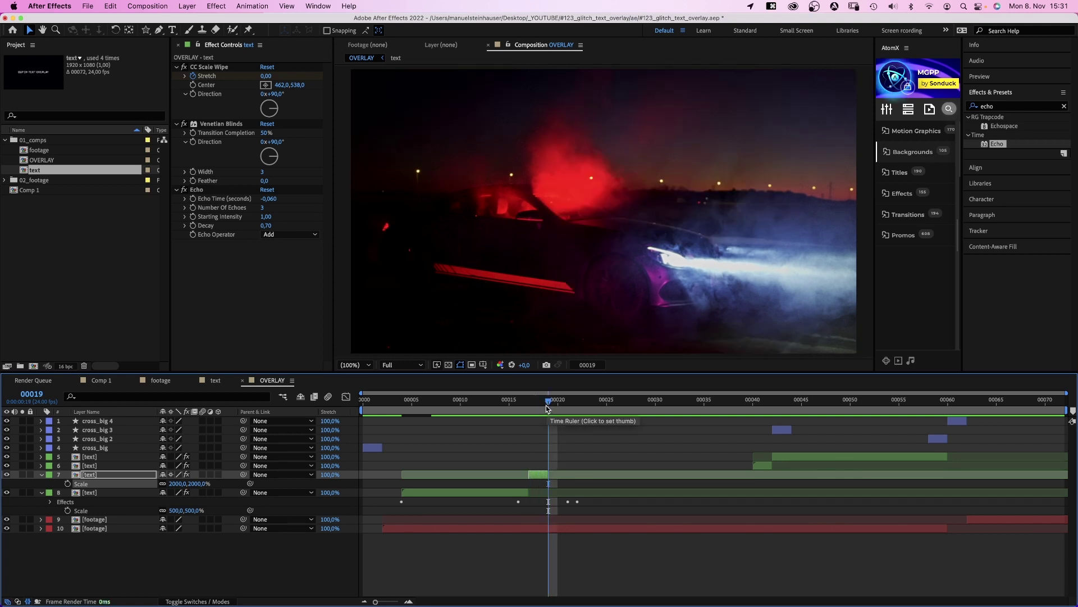
left_click(377, 447)
Step: Add three cross_big copies starting at frames 19, 20 and 21, placed bottom, upper right and top
key("super+d")
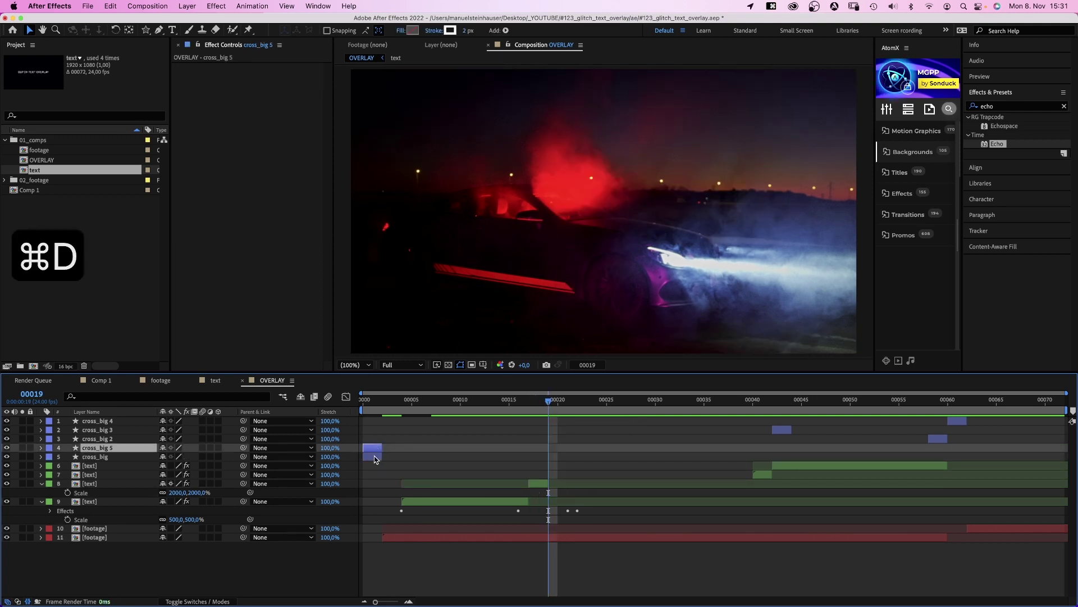
left_click_drag(376, 457, 562, 468)
left_click_drag(606, 215, 604, 312)
key("super+d")
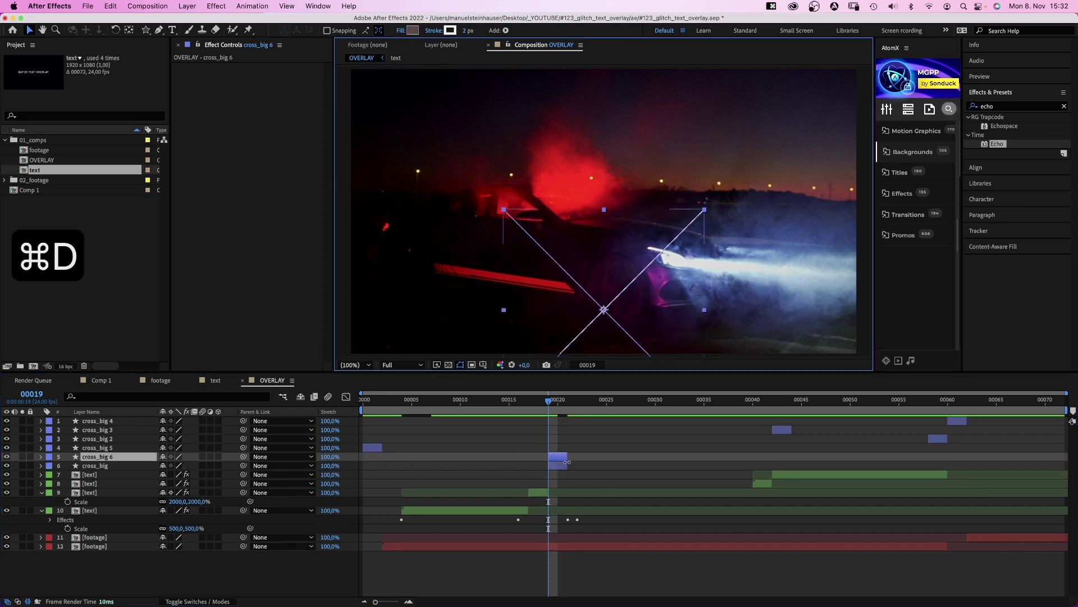
left_click(558, 401)
key("[")
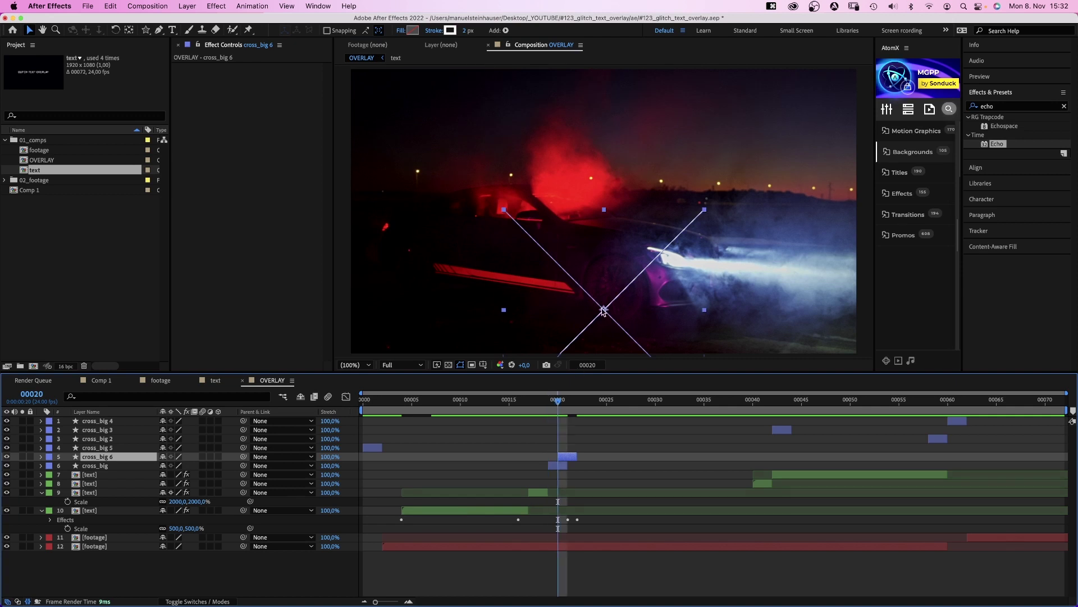
left_click_drag(604, 310, 804, 109)
key("super+d")
left_click_drag(561, 457, 572, 459)
left_click_drag(558, 401, 568, 401)
left_click_drag(804, 110, 604, 111)
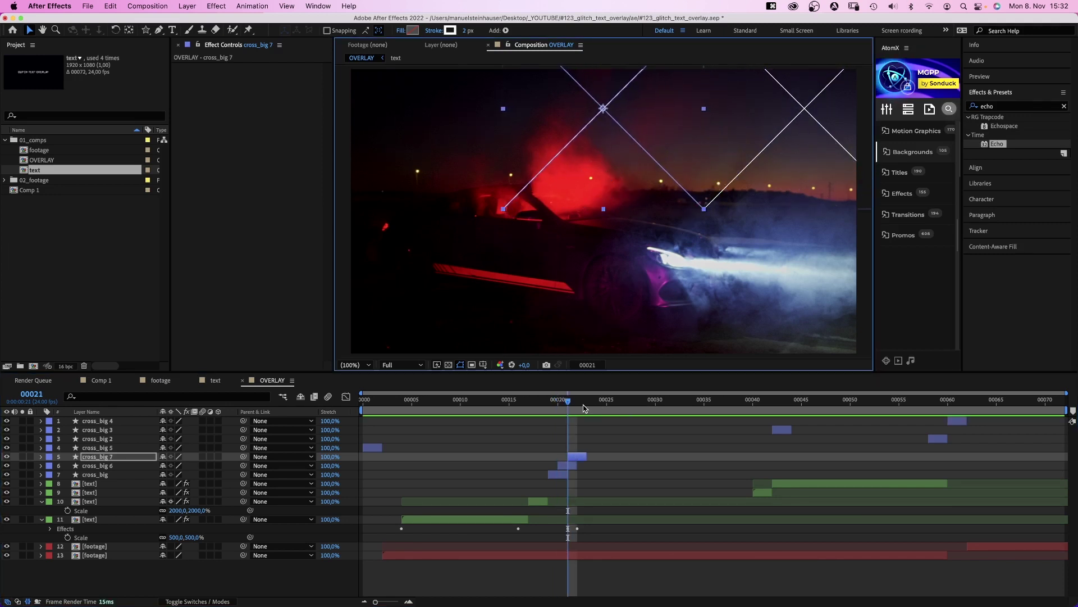
Step: Add two more cross copies at frames 32 and 34, placed at the bottom and near the top
left_click_drag(583, 409, 664, 413)
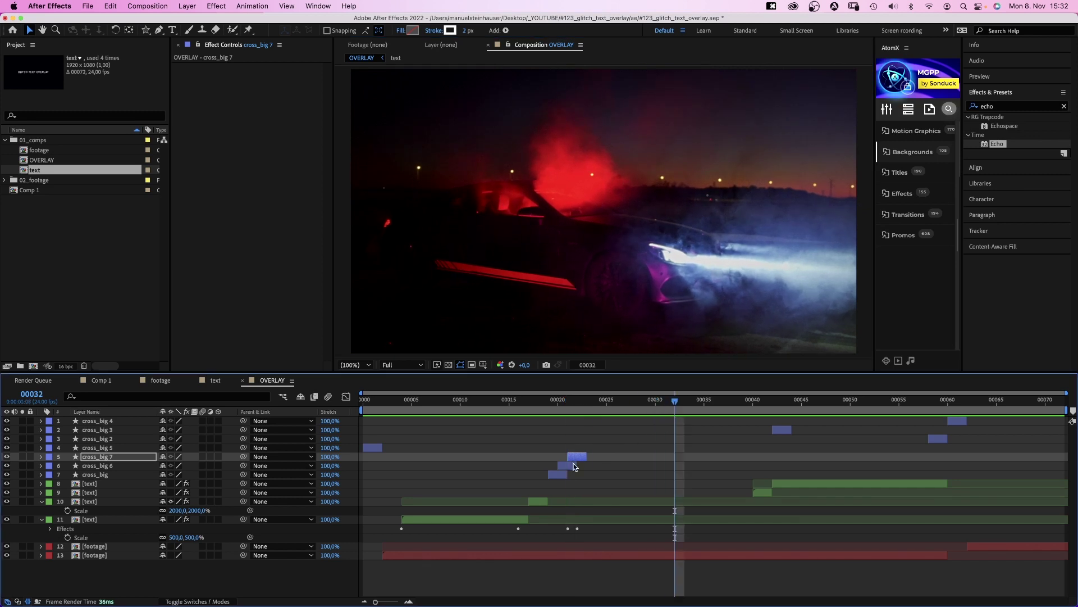
key("super+d")
left_click_drag(578, 456, 687, 457)
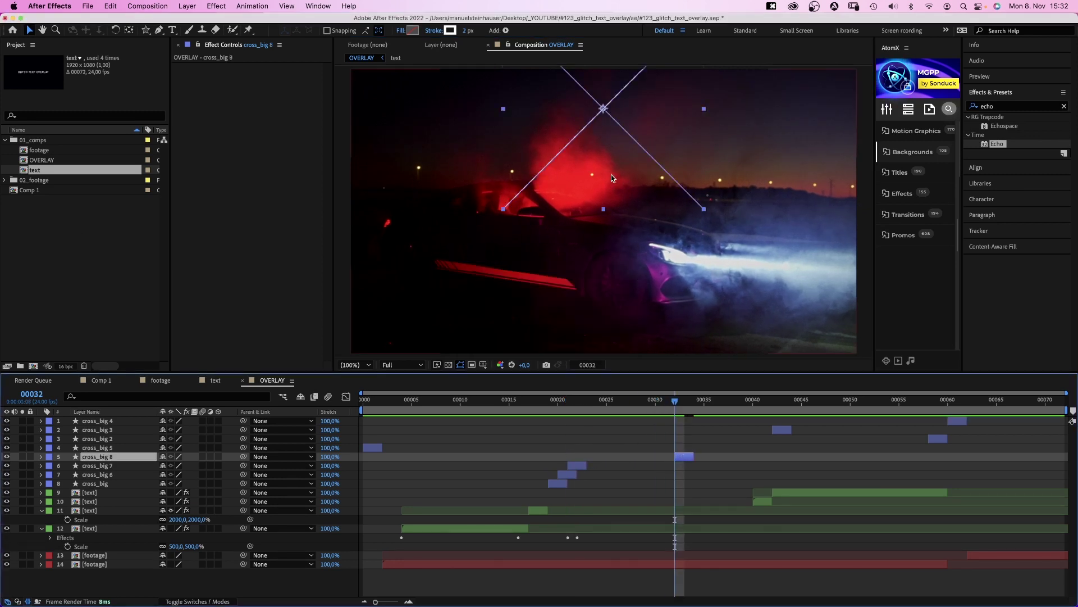
left_click_drag(604, 110, 610, 336)
left_click(686, 457)
key("super+d")
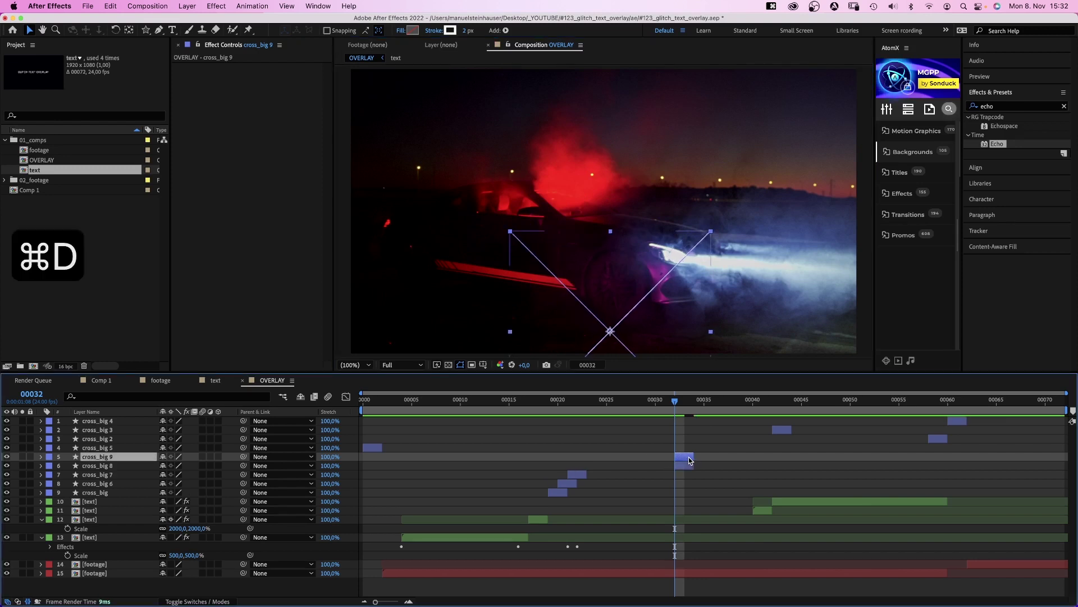
left_click_drag(676, 402, 695, 402)
left_click_drag(683, 456, 703, 456)
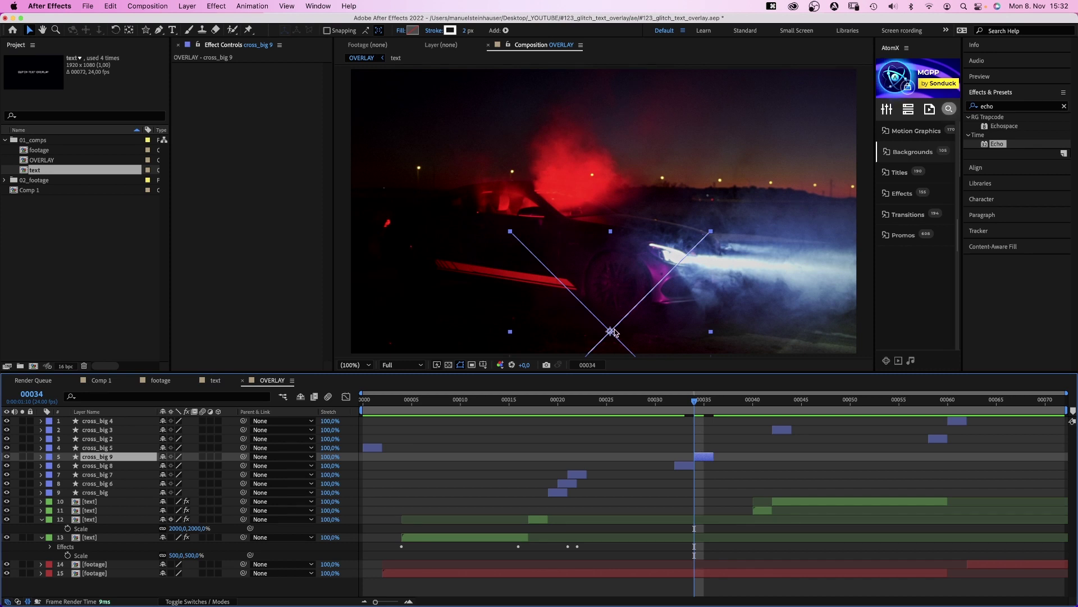
left_click_drag(613, 334, 611, 112)
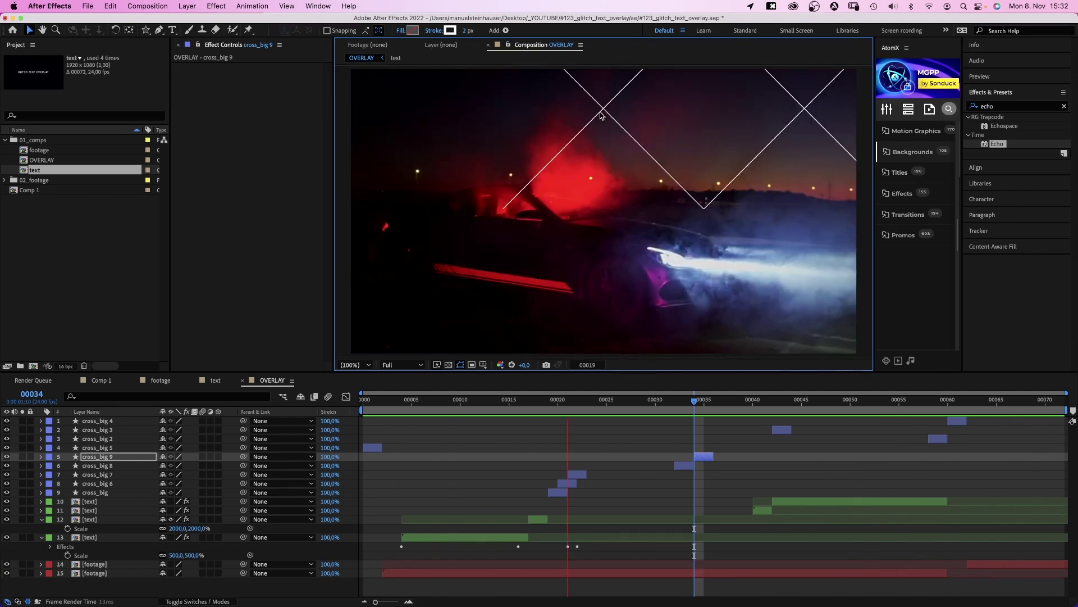
Step: Stop the preview, open Comp 1 and widen the AtomX preset library panel
key("0")
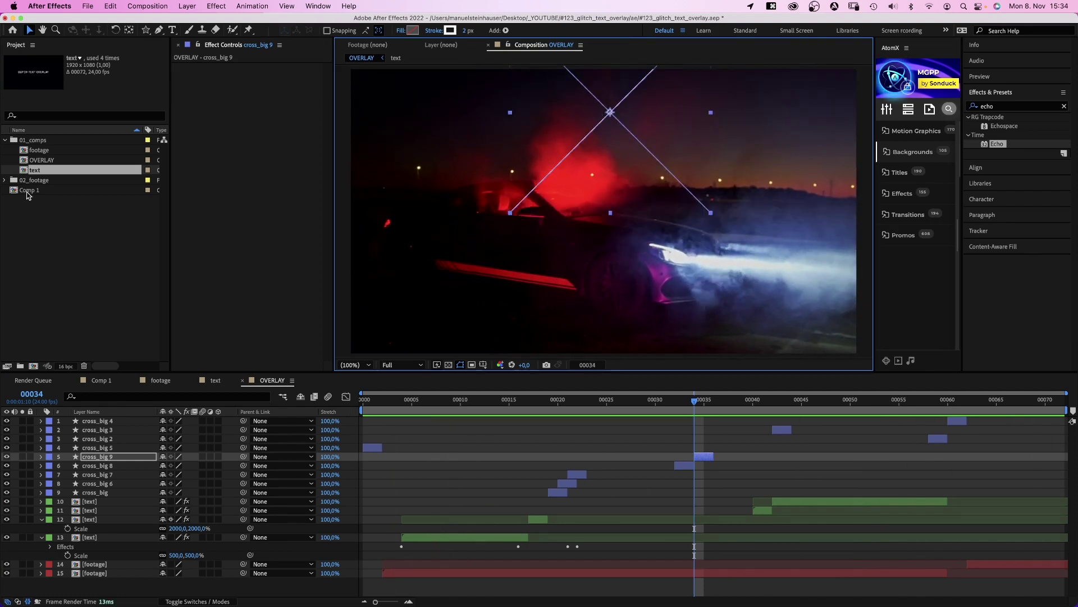
double_click(28, 191)
left_click_drag(875, 241, 654, 243)
Step: Browse AtomX Motion Graphics categories: Hi-Tech, shapes, gradient backgrounds, titles and transitions
left_click(698, 130)
mouse_move(801, 268)
left_click(691, 172)
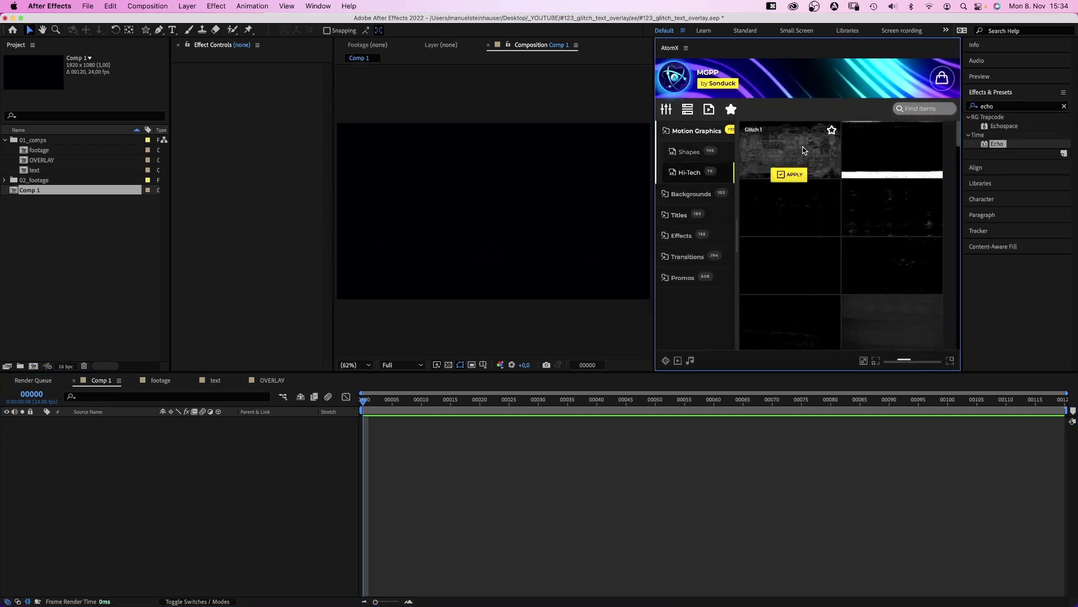
left_click(691, 194)
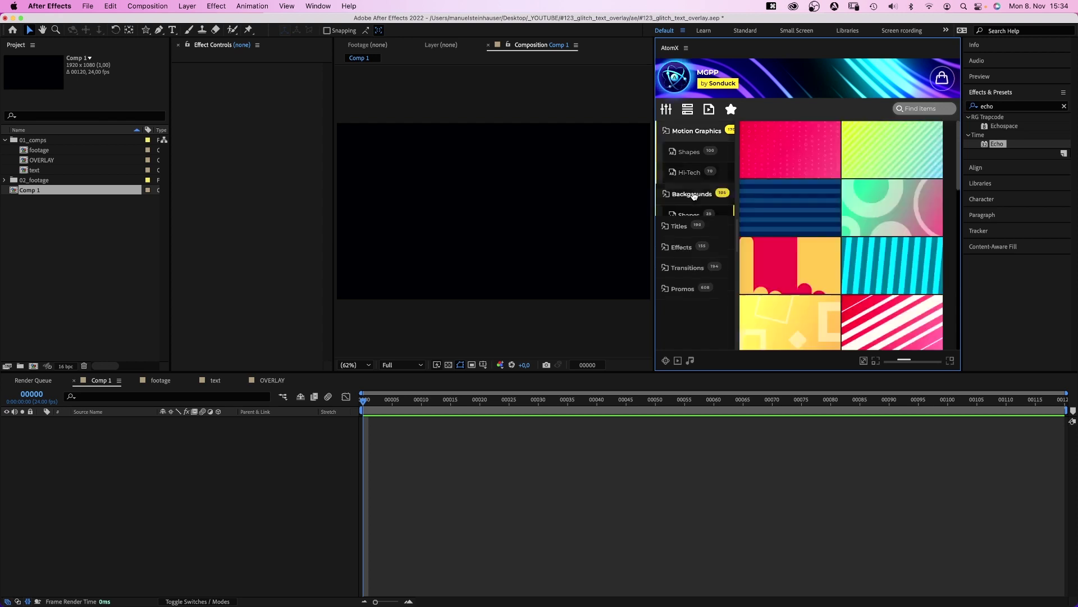
left_click(698, 236)
left_click(680, 278)
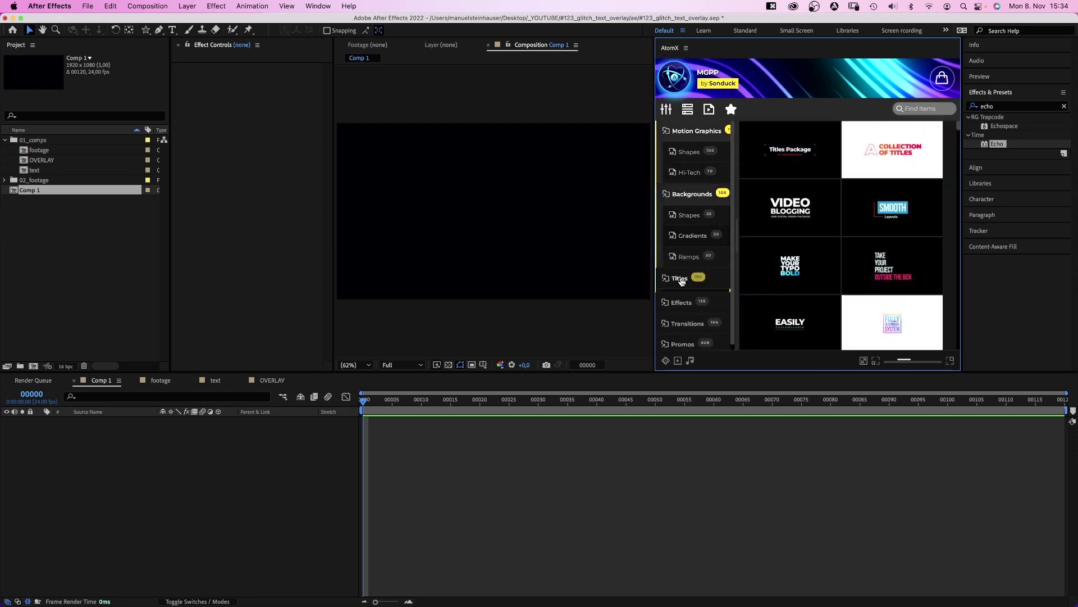
mouse_move(809, 269)
mouse_move(894, 275)
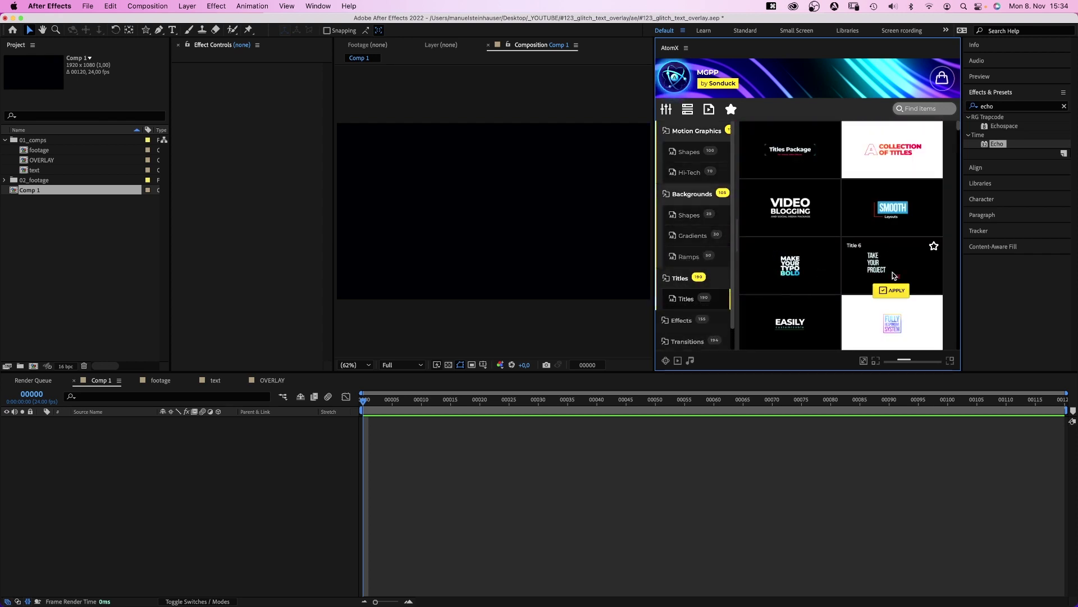
mouse_move(806, 329)
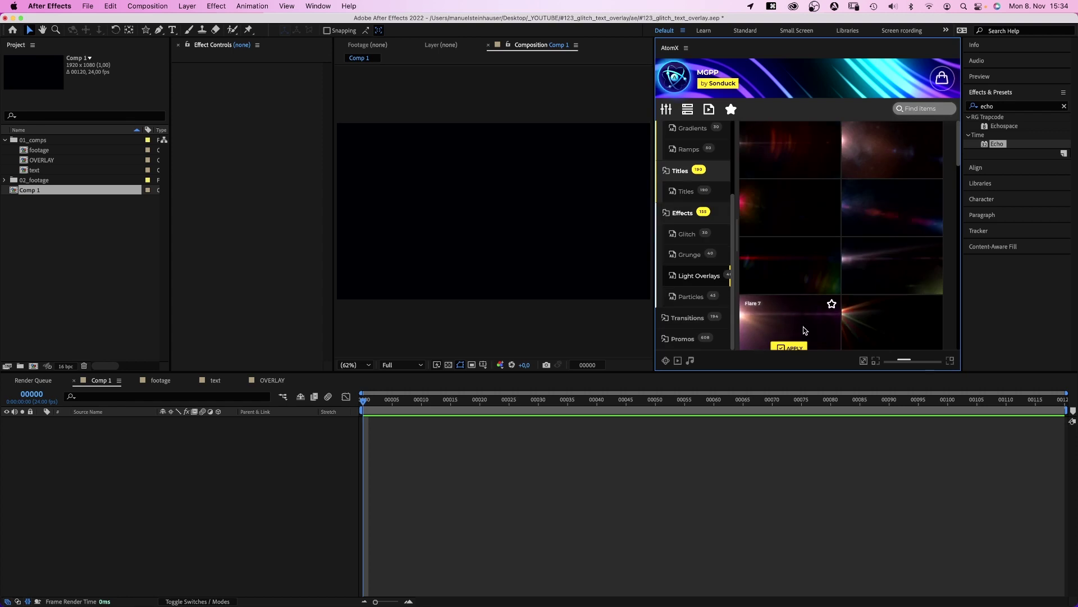
left_click(688, 318)
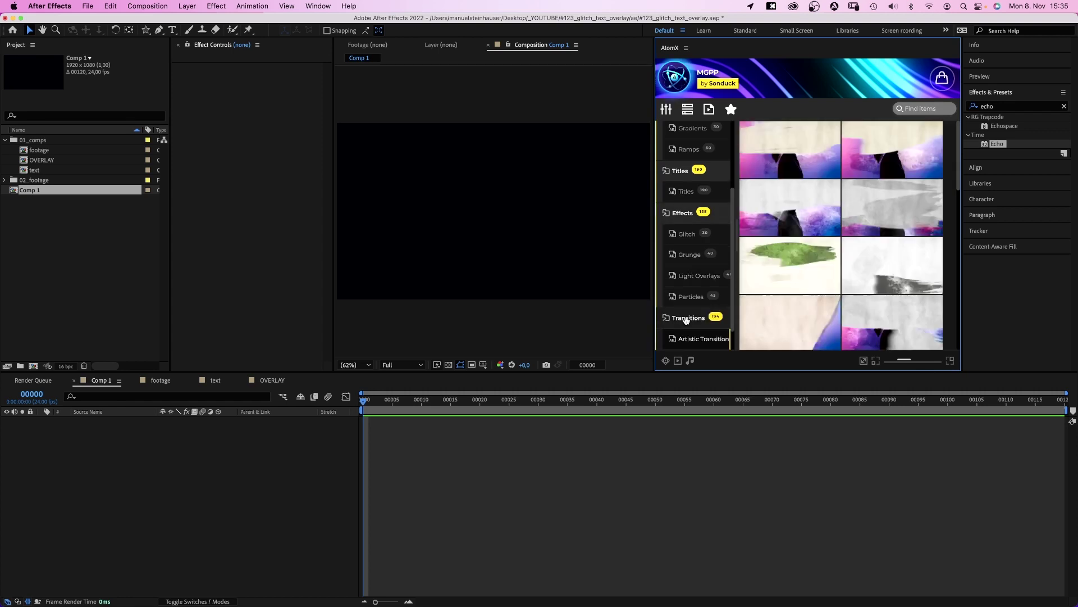
mouse_move(801, 271)
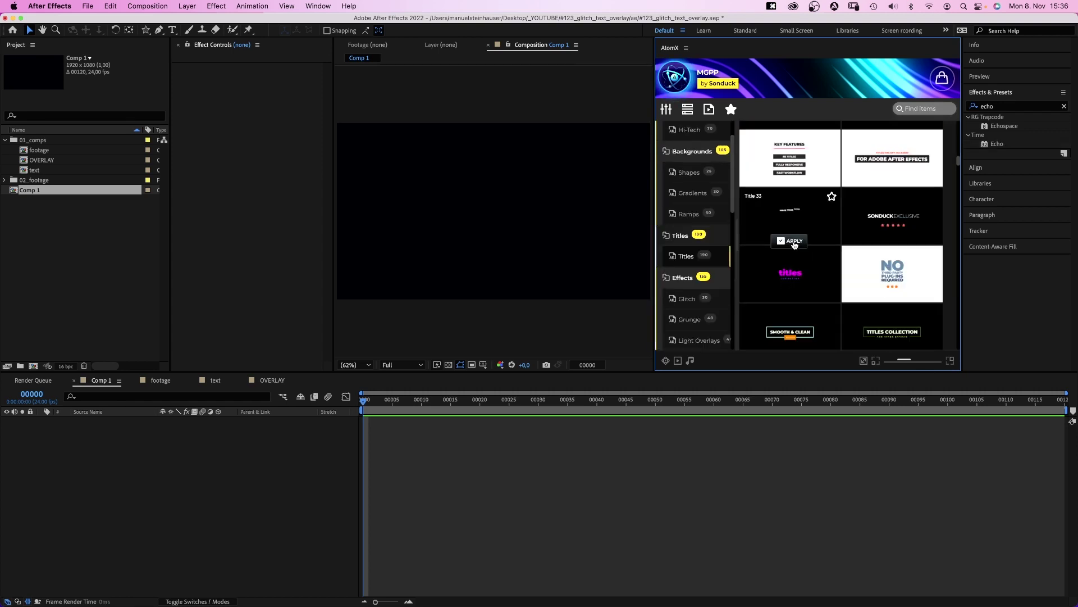
Step: Apply Title 33 and set its Text Color 2 and 3 to pink FF557B and FF2473
left_click(794, 241)
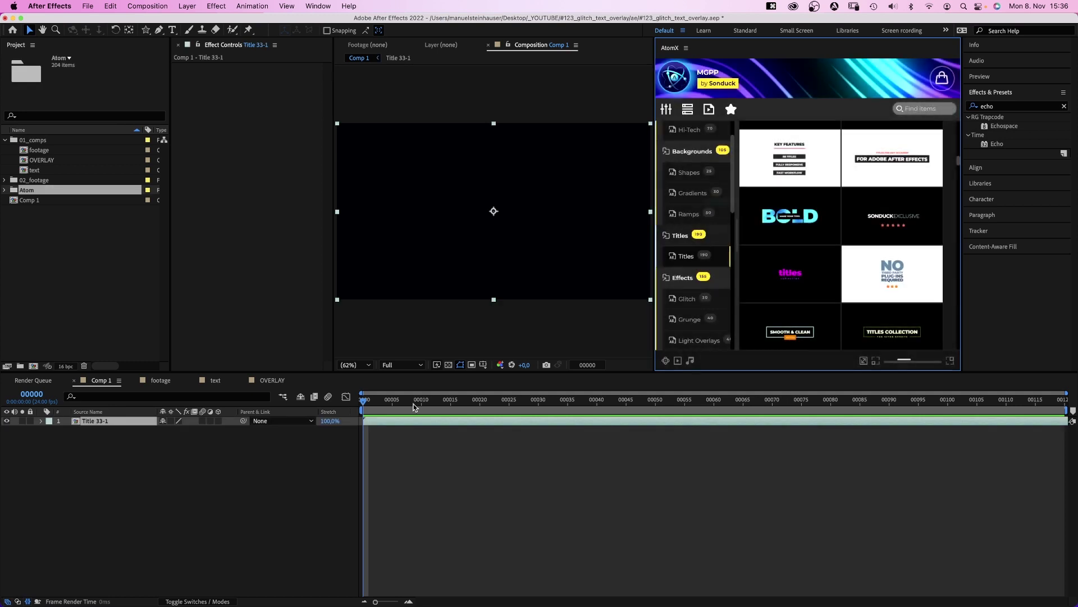
left_click_drag(412, 402, 569, 406)
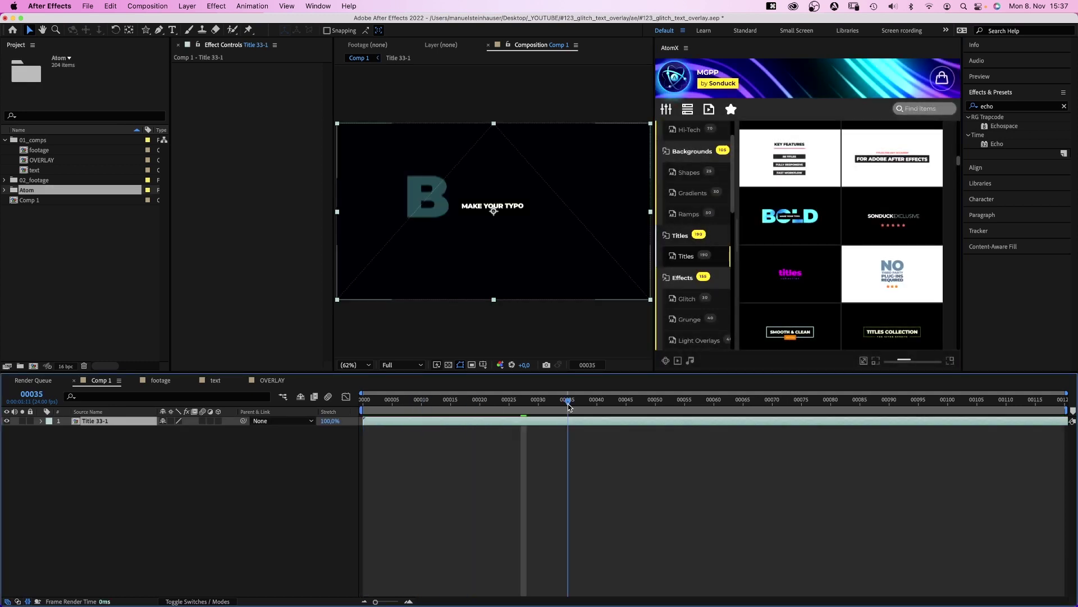
double_click(96, 420)
left_click(88, 440)
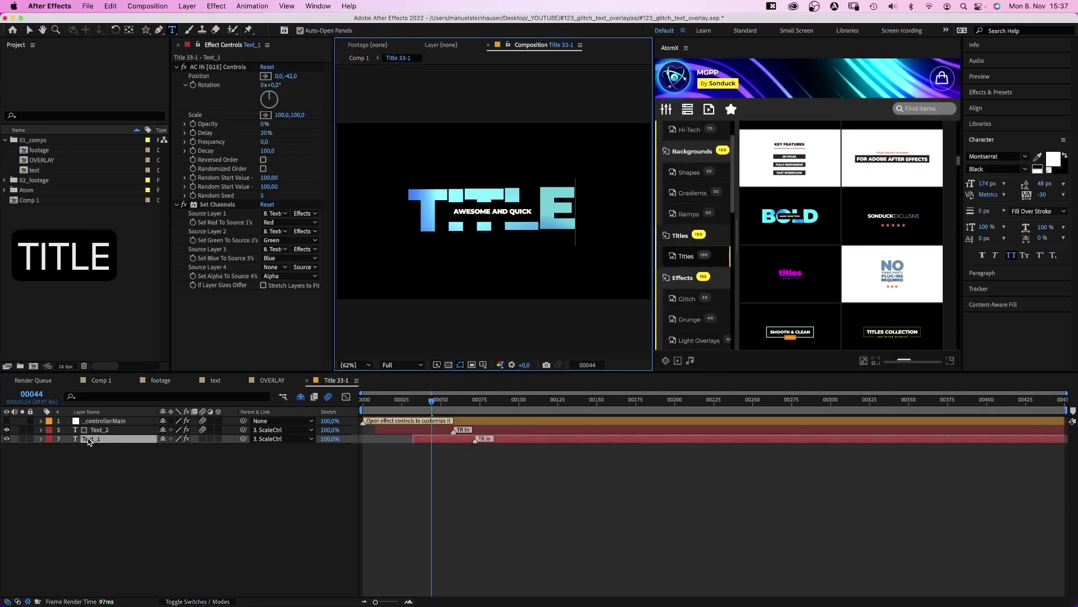
left_click(105, 420)
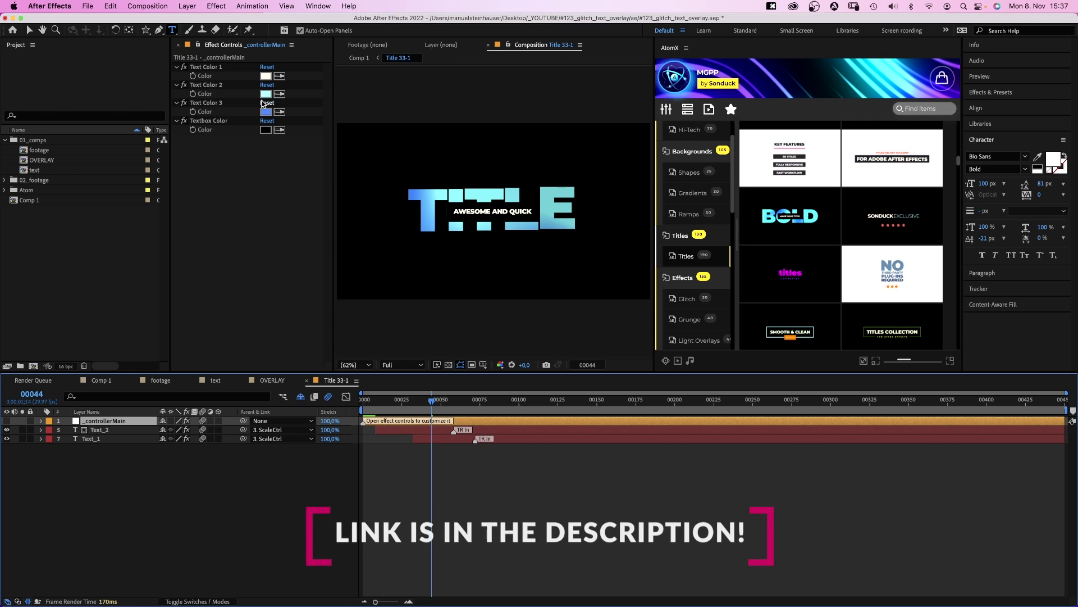
left_click(265, 93)
left_click_drag(352, 292, 351, 223)
left_click(270, 314)
left_click(430, 227)
left_click(266, 112)
left_click_drag(351, 280, 352, 223)
left_click(265, 340)
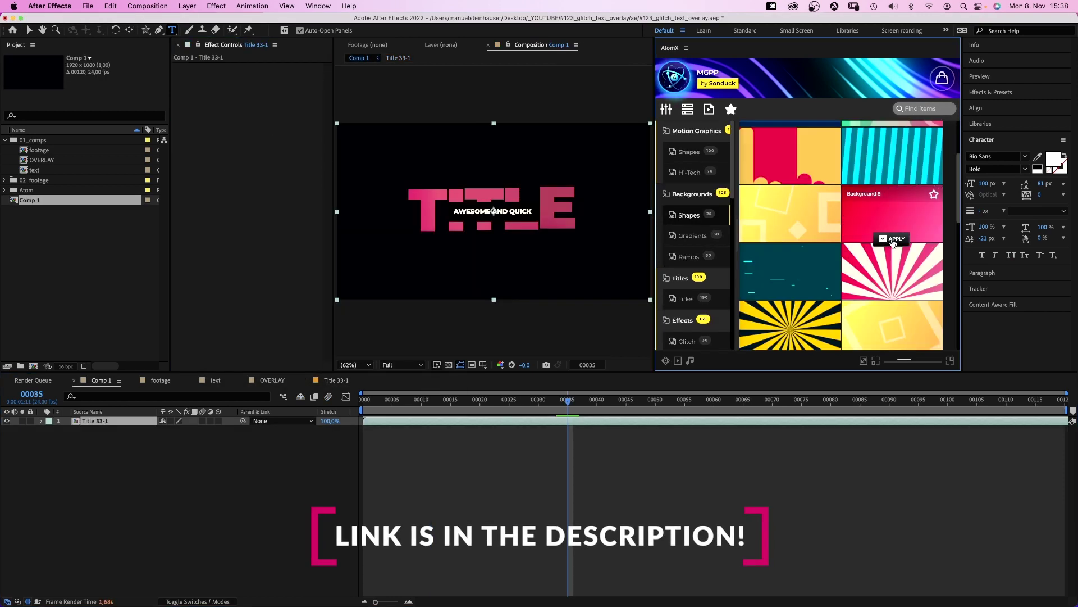
Step: Put Background 8-1 under the title from frame 0, add an explosion at frame 16, and preview
left_click_drag(102, 425, 101, 439)
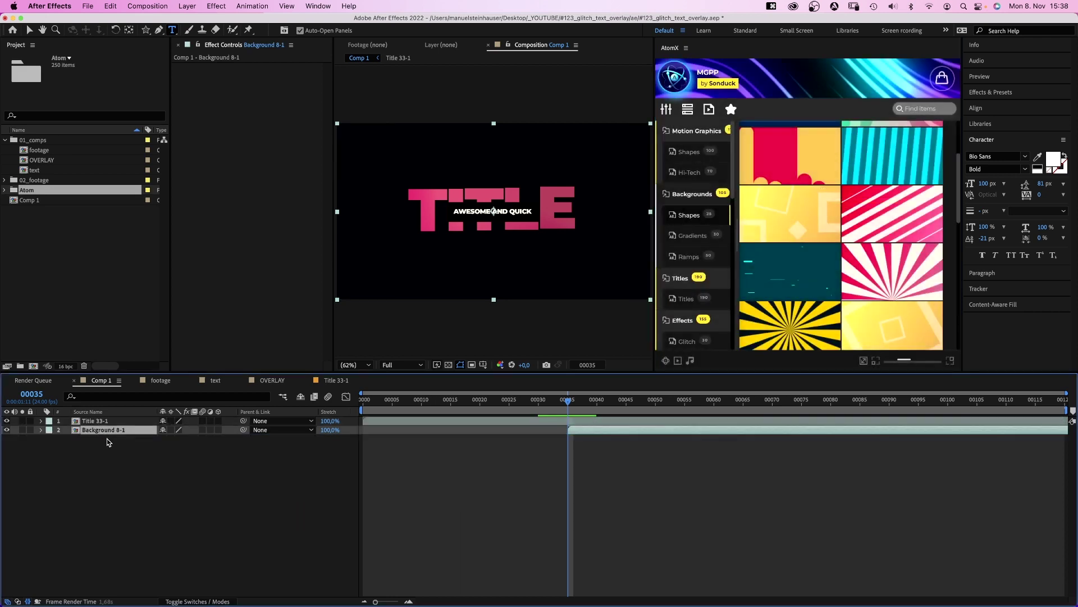
left_click_drag(552, 431, 404, 437)
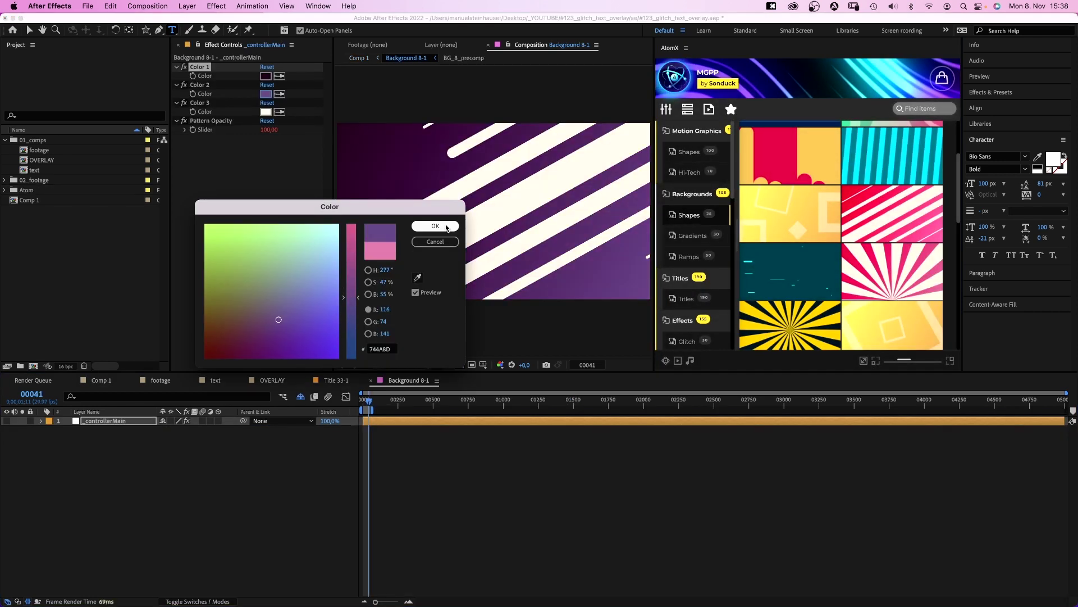
left_click(446, 226)
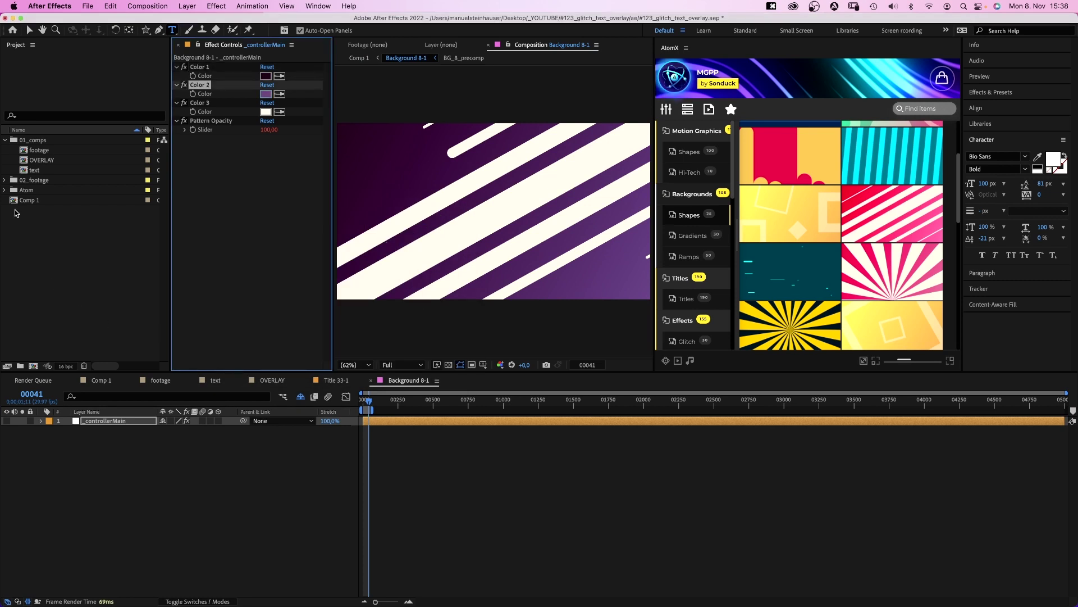
left_click(25, 200)
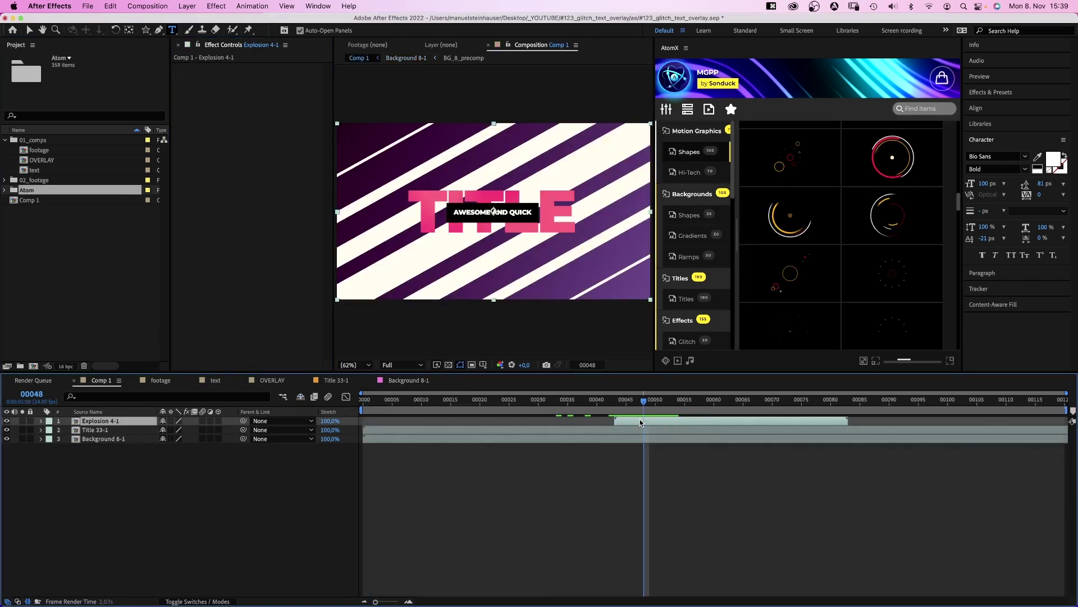
left_click_drag(641, 422, 436, 423)
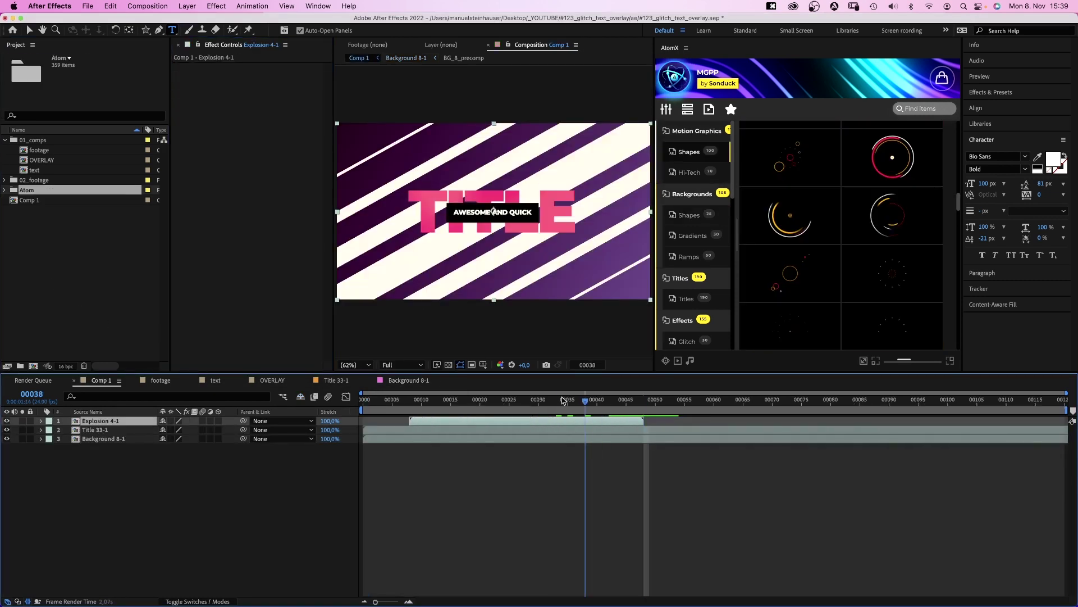
key("KP_0")
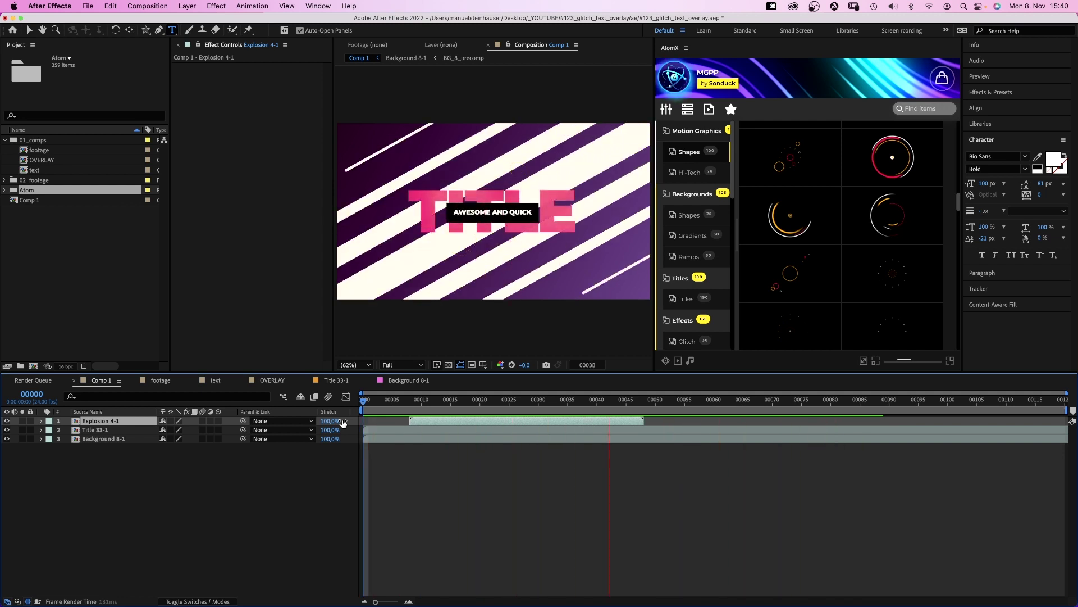
Step: In the OVERLAY comp at frame 22, add the text comp as a new layer above cross_big 7
double_click(45, 161)
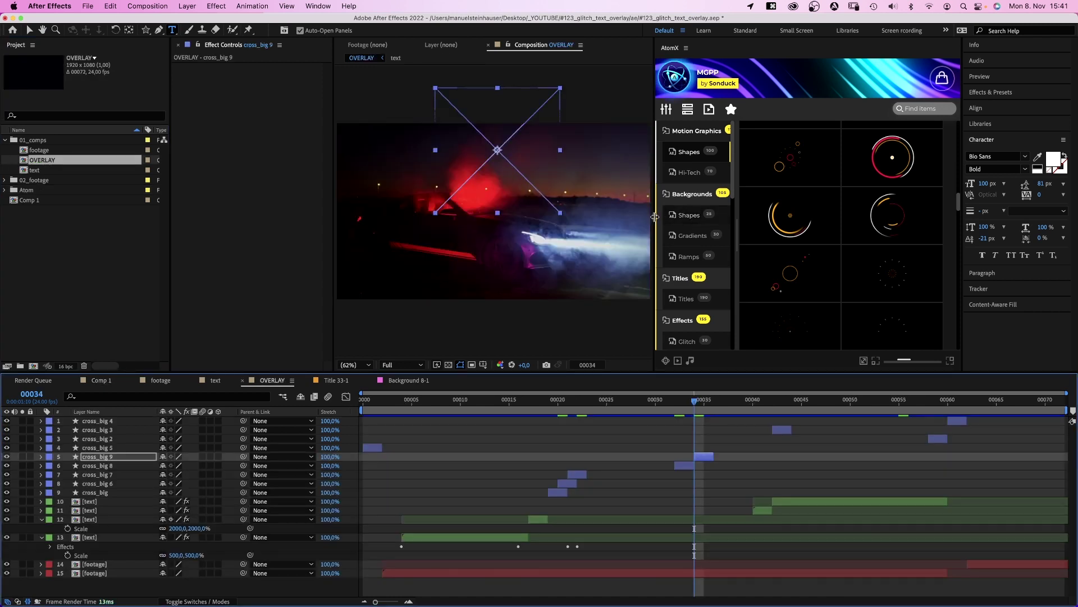
left_click_drag(655, 217, 875, 217)
left_click_drag(617, 402, 577, 420)
left_click(577, 474)
left_click_drag(36, 175, 585, 515)
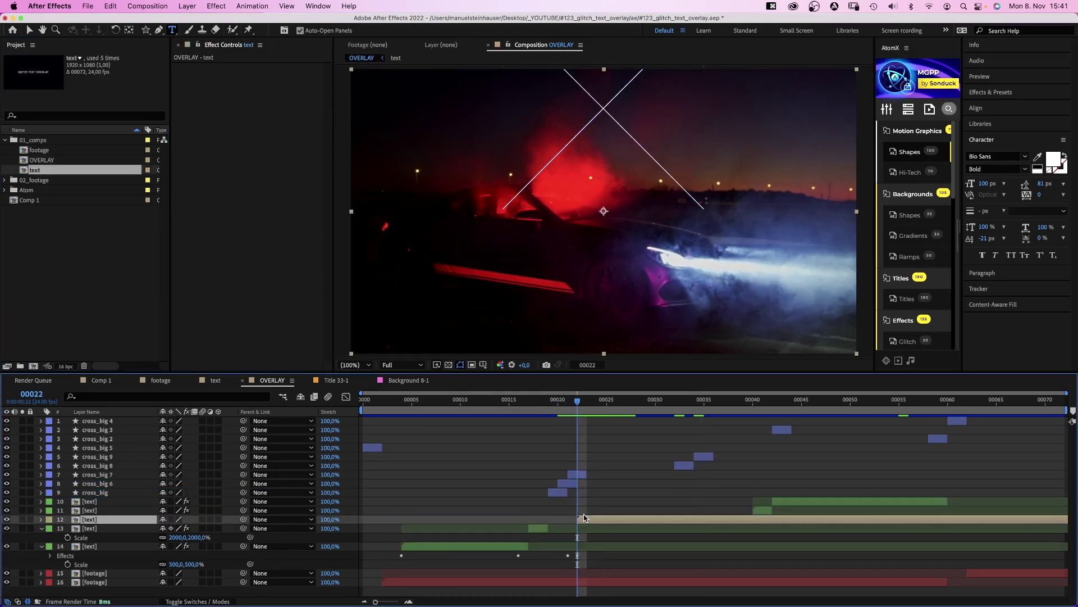
Step: Label the new text layer green and cut it off at frame 27, deleting the tail
left_click(49, 519)
left_click(90, 512)
left_click(629, 402)
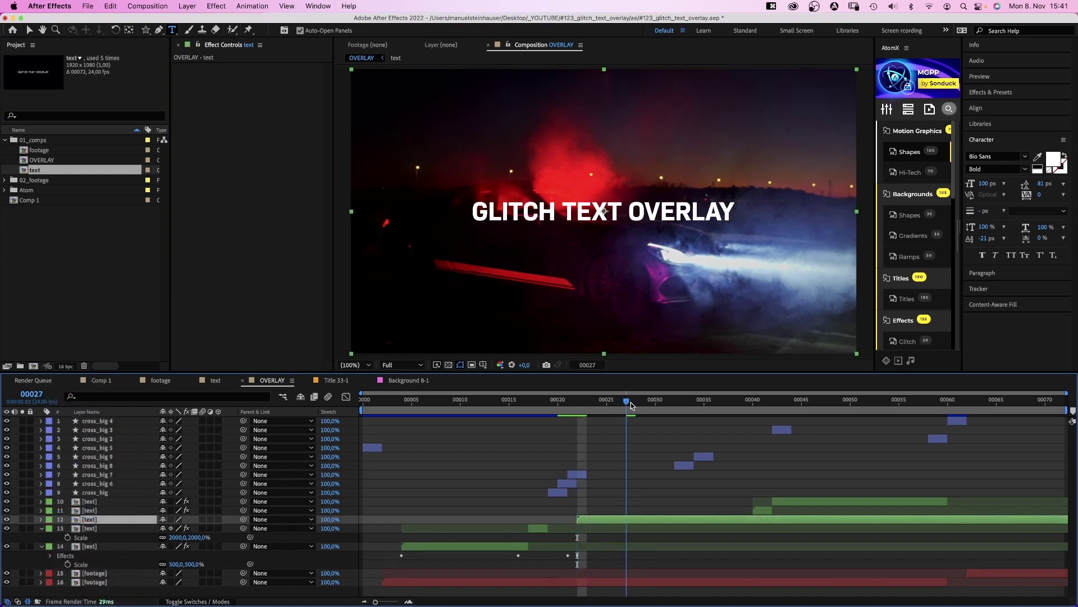
key("ctrl+shift+d")
key("BackSpace")
left_click(603, 514)
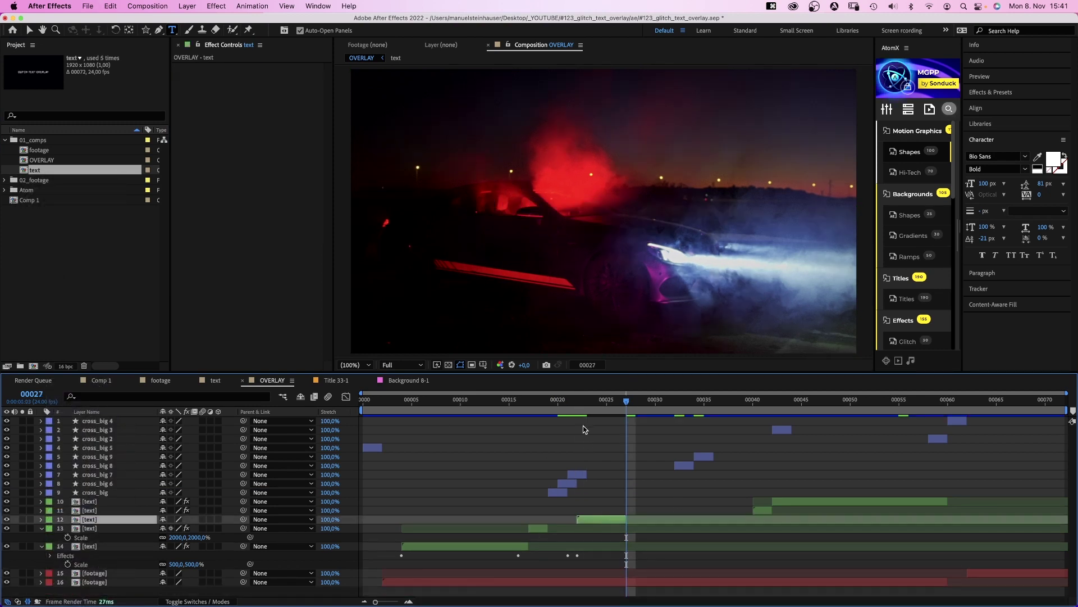
left_click(588, 403)
Step: Set the short text layer's Scale to 50%
key("s")
left_click(178, 528)
type("50")
key("Return")
Step: Apply CC Scale Wipe to the short text layer with Direction 90° and Stretch 25
left_click(991, 92)
left_click(987, 105)
type("echo")
left_click(989, 105)
type("cc sc")
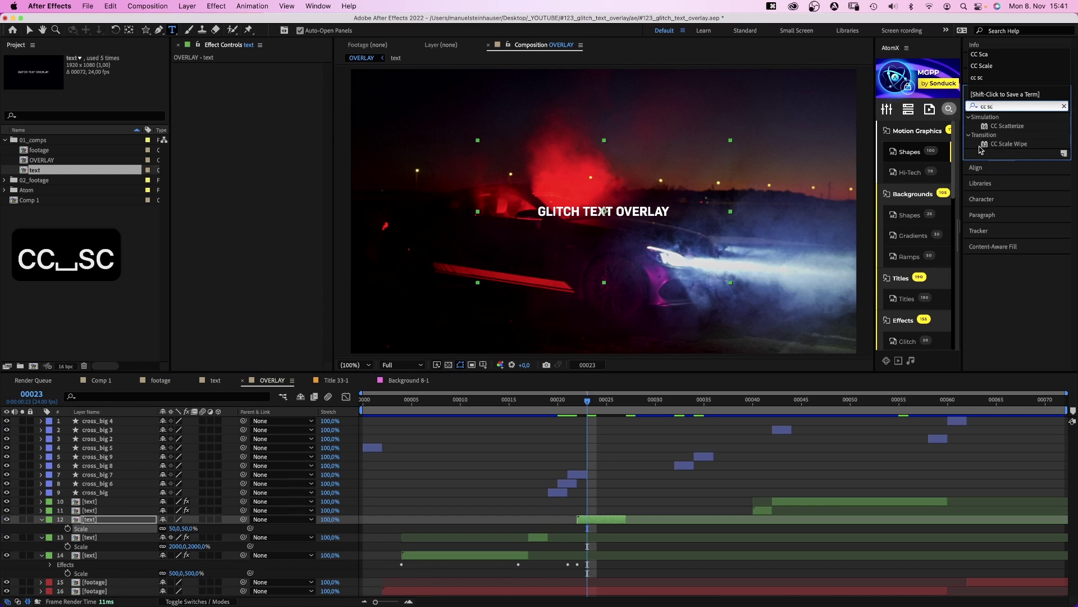
left_click_drag(982, 149, 229, 101)
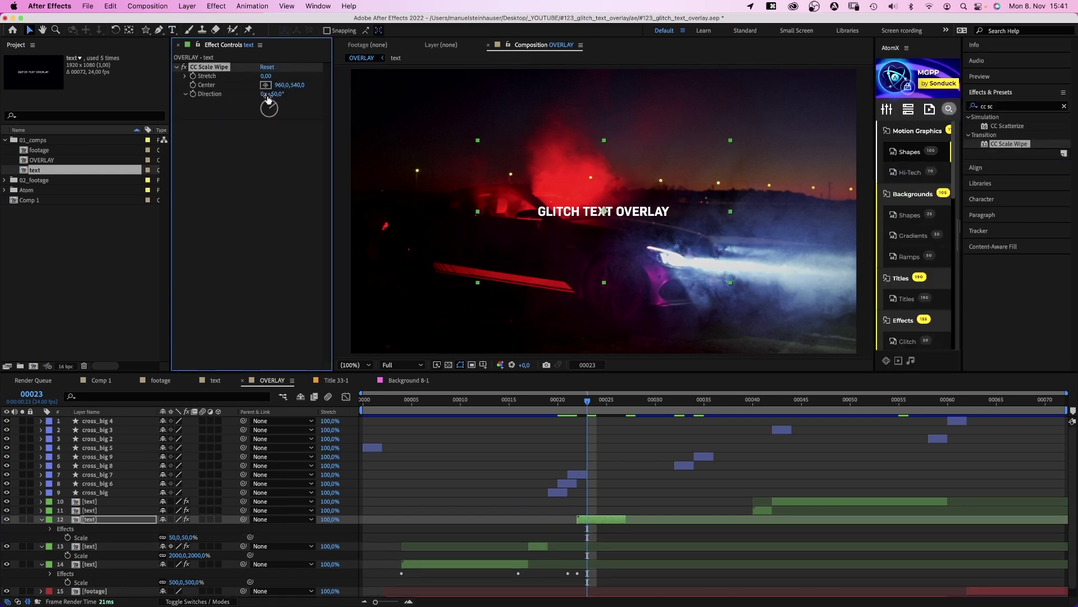
type("90")
key("Return")
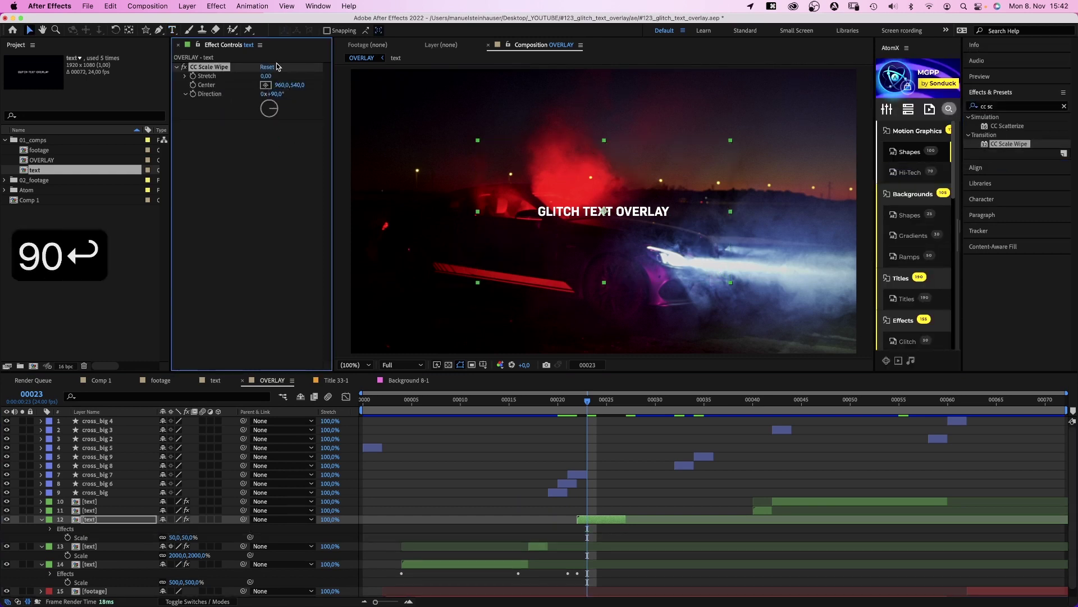
type("25")
key("Return")
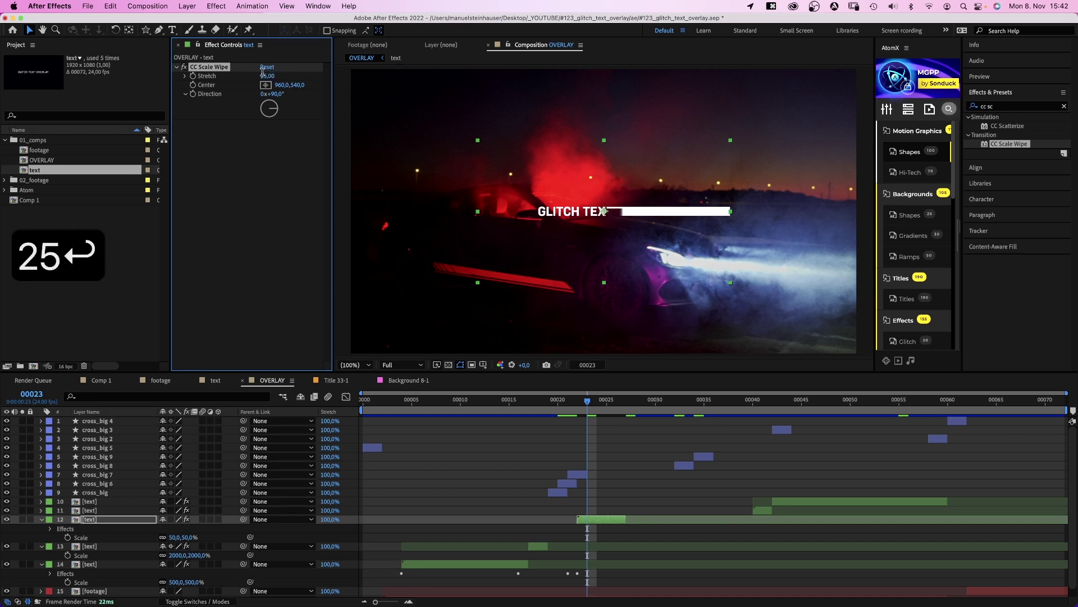
Step: Place the wipe centre on the text's right side and keyframe it at frames 22 and 26
left_click(651, 226)
left_click_drag(640, 212, 654, 212)
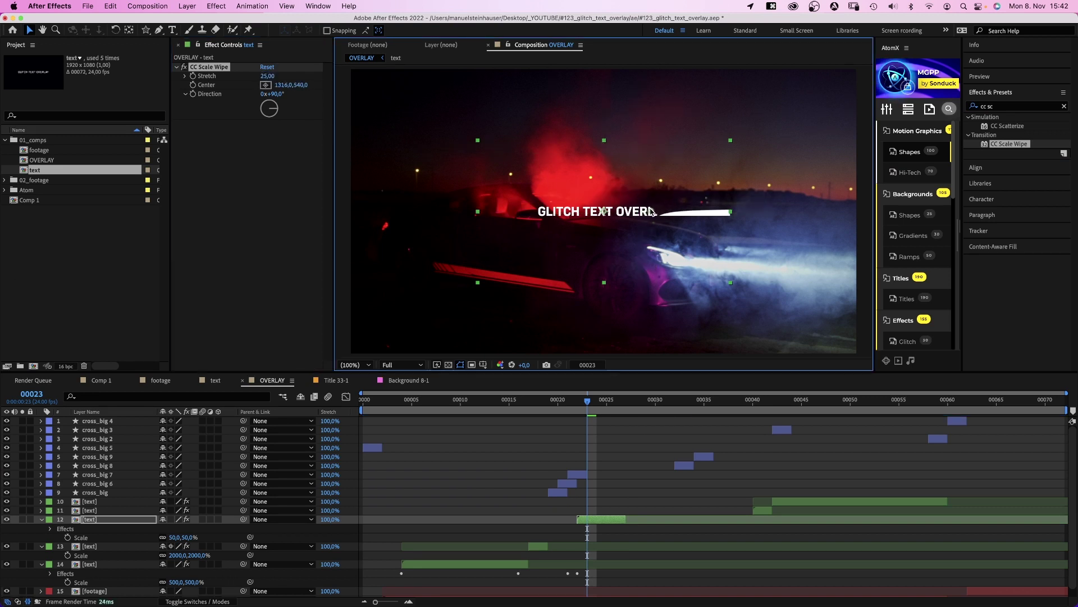
left_click_drag(586, 405, 577, 406)
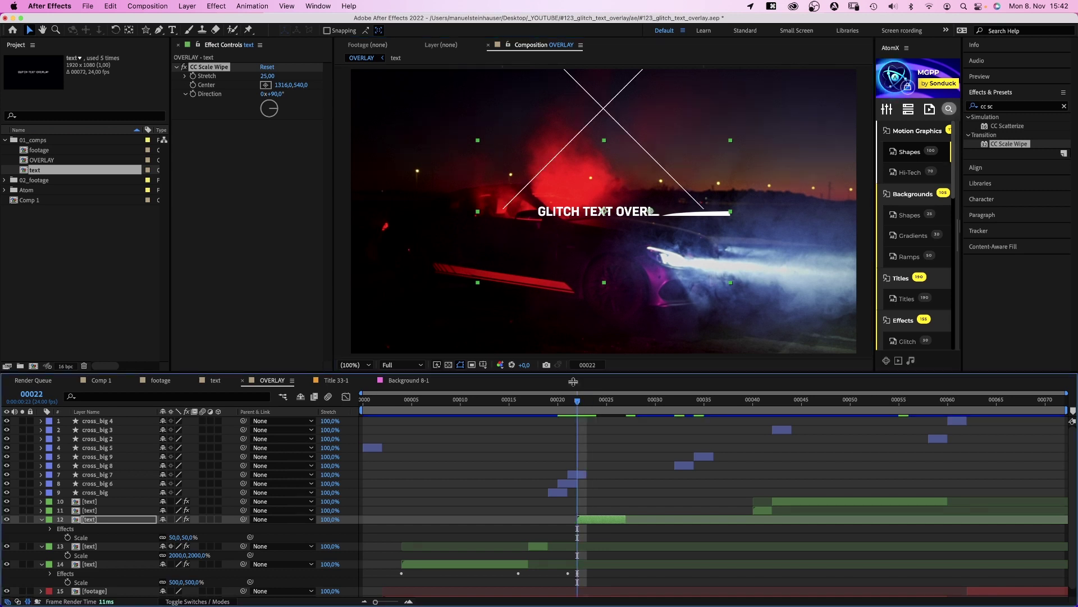
left_click(193, 85)
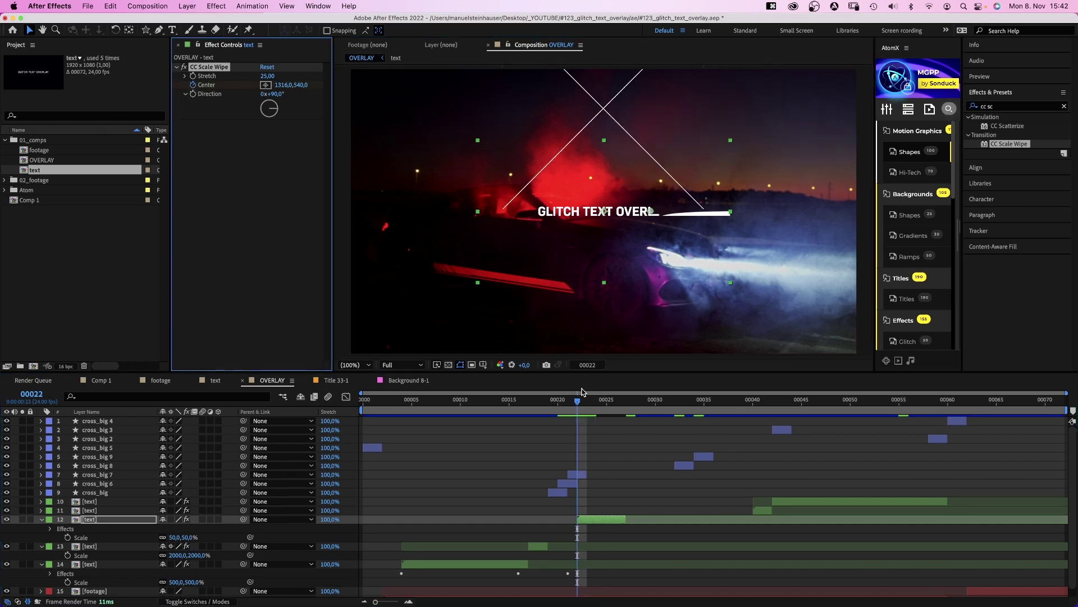
left_click_drag(582, 399, 616, 400)
left_click_drag(653, 215, 654, 213)
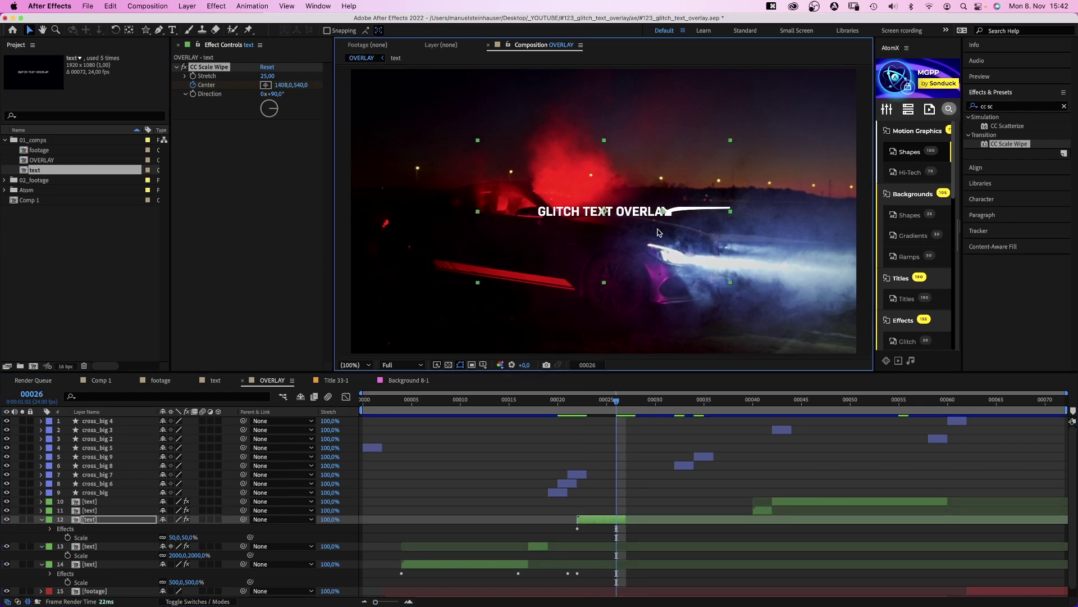
left_click(41, 519)
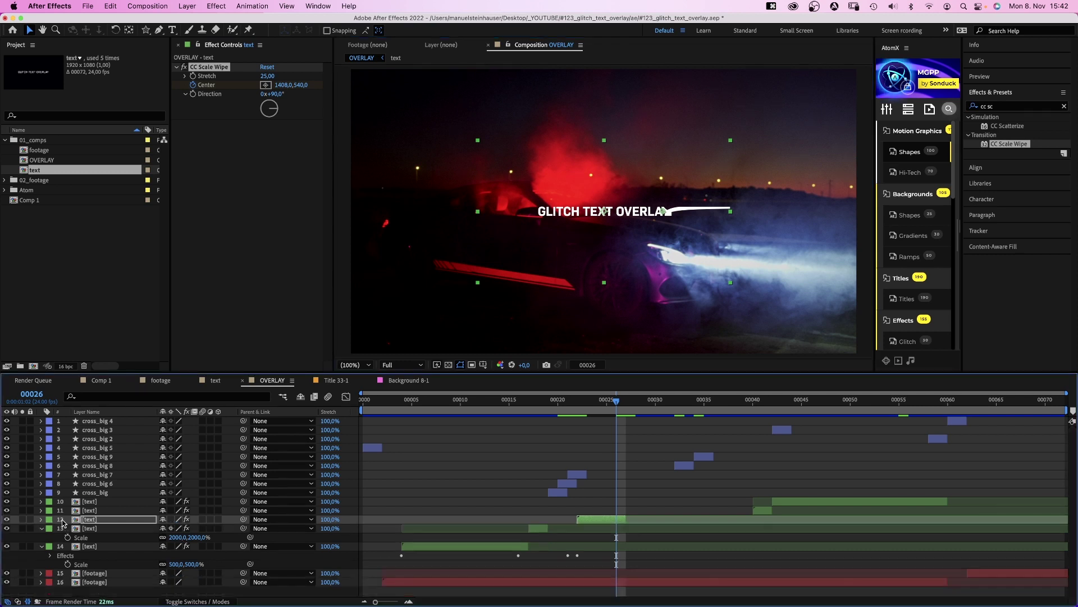
left_click(90, 520)
Step: Duplicate the wiped text into copies one frame apart, lower one into a third line, select all four
key("u")
key("super+d")
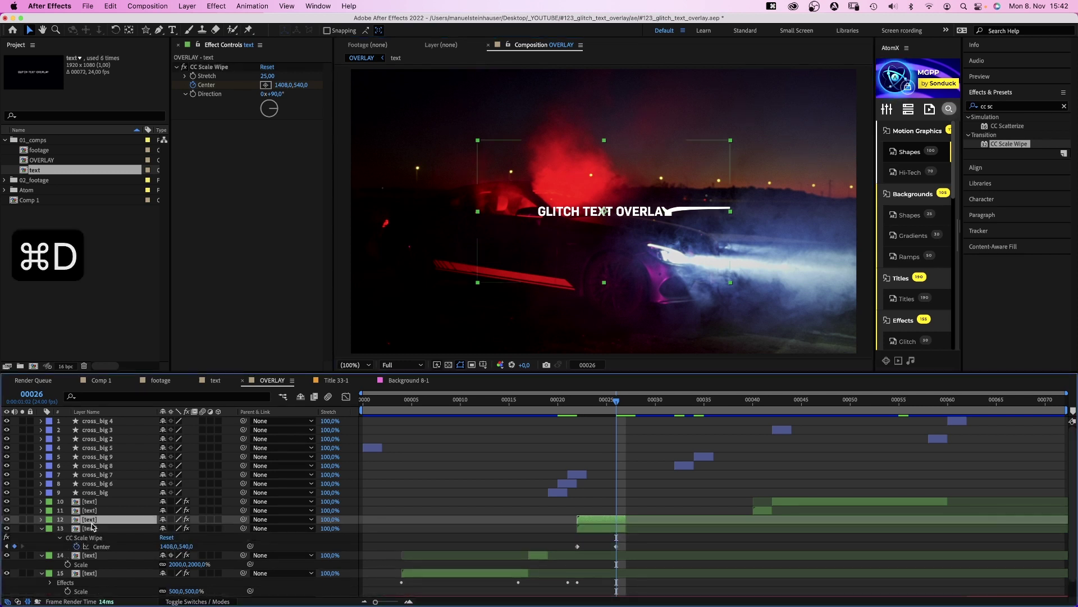
key("super+d")
key("super+d")
left_click_drag(596, 528, 611, 546)
left_click(615, 527)
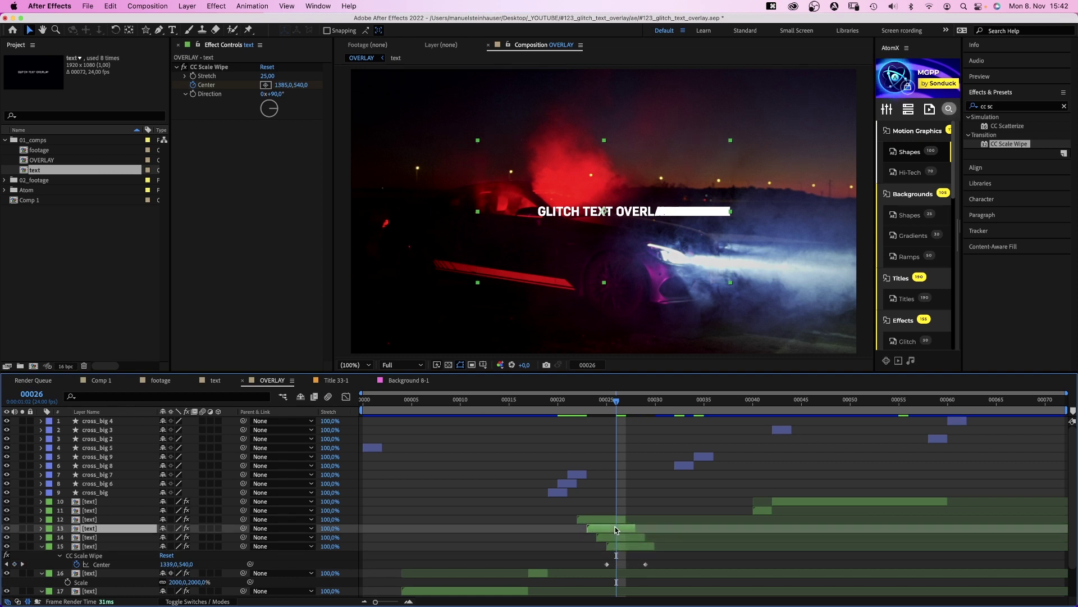
left_click(618, 537)
left_click_drag(605, 213, 687, 252)
left_click(625, 545)
left_click(613, 518, "shift")
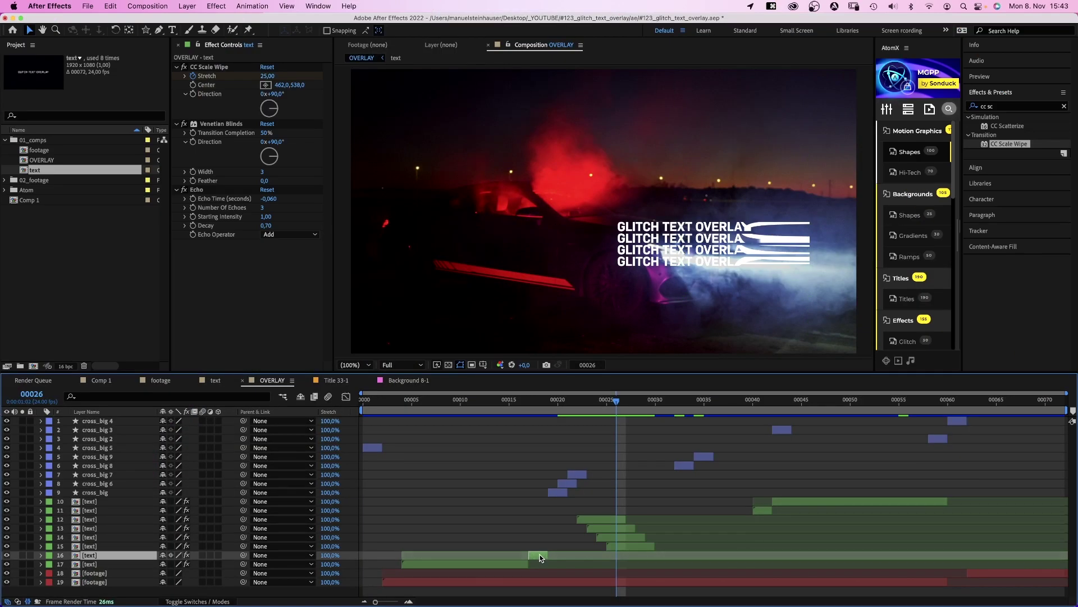
Step: Duplicate the layer 16 text clip and start the copy at frame 30
key("super+d")
left_click_drag(636, 409, 655, 406)
left_click_drag(538, 558, 664, 560)
left_click(594, 226)
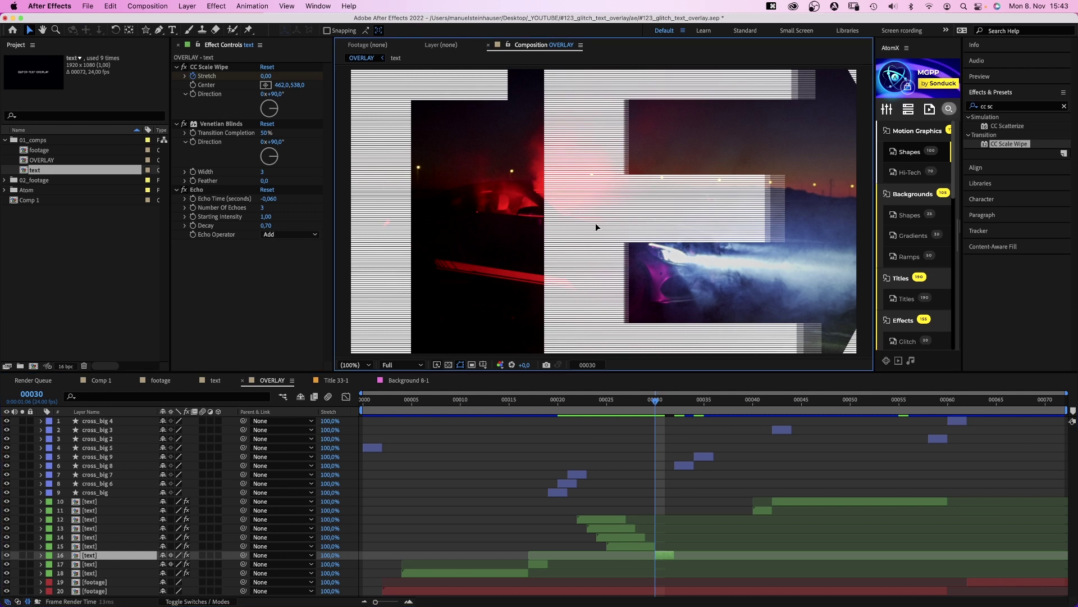
Step: Make another text clip copy at frame 32, zoom the view to 50%, and preview from there
left_click(672, 403)
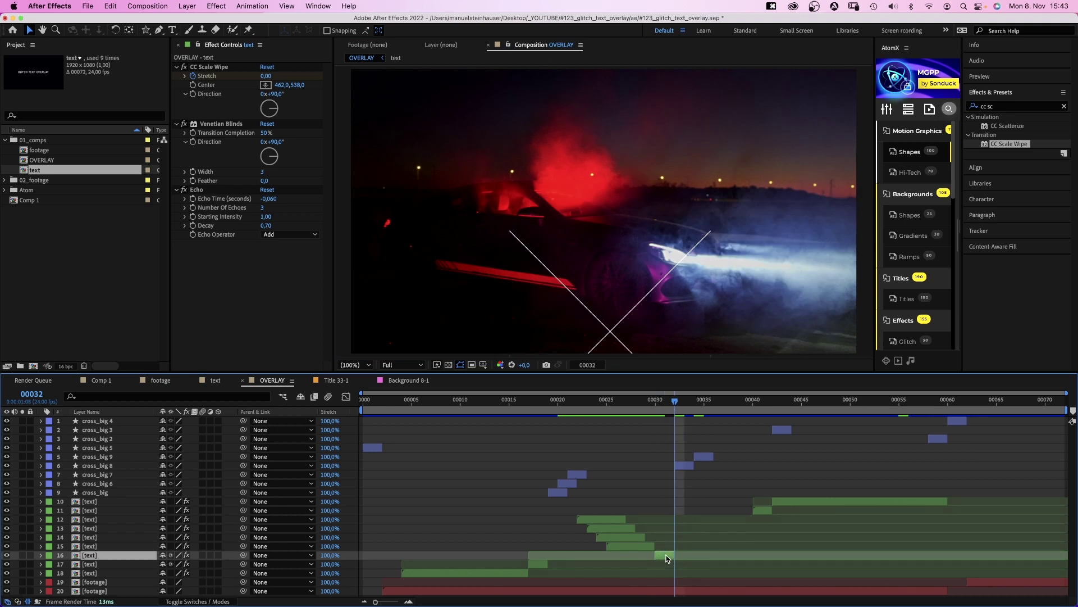
key("super+d")
key("comma")
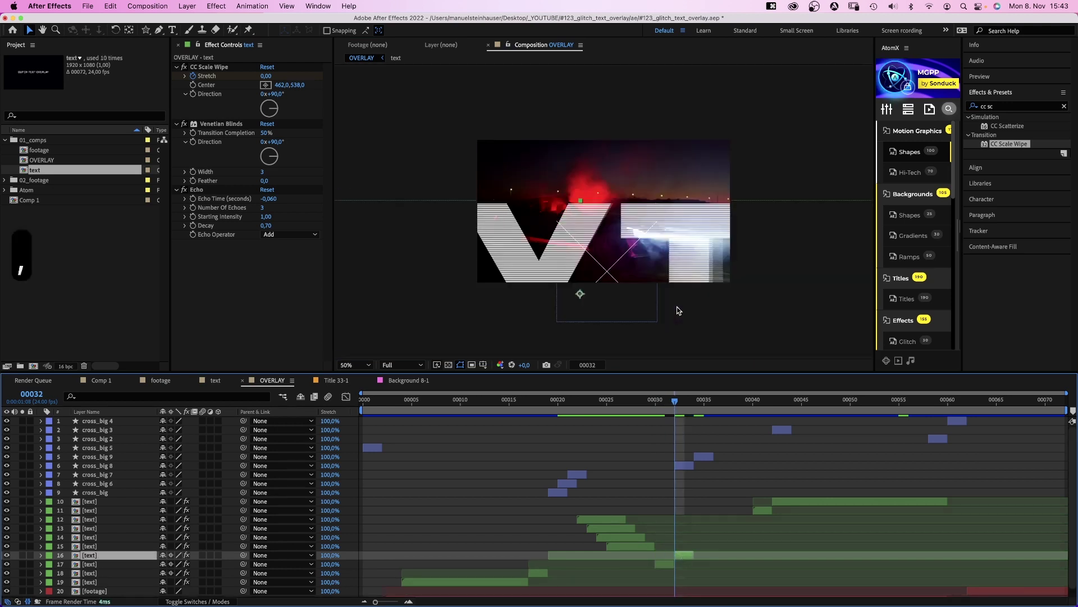
left_click_drag(580, 295, 581, 151)
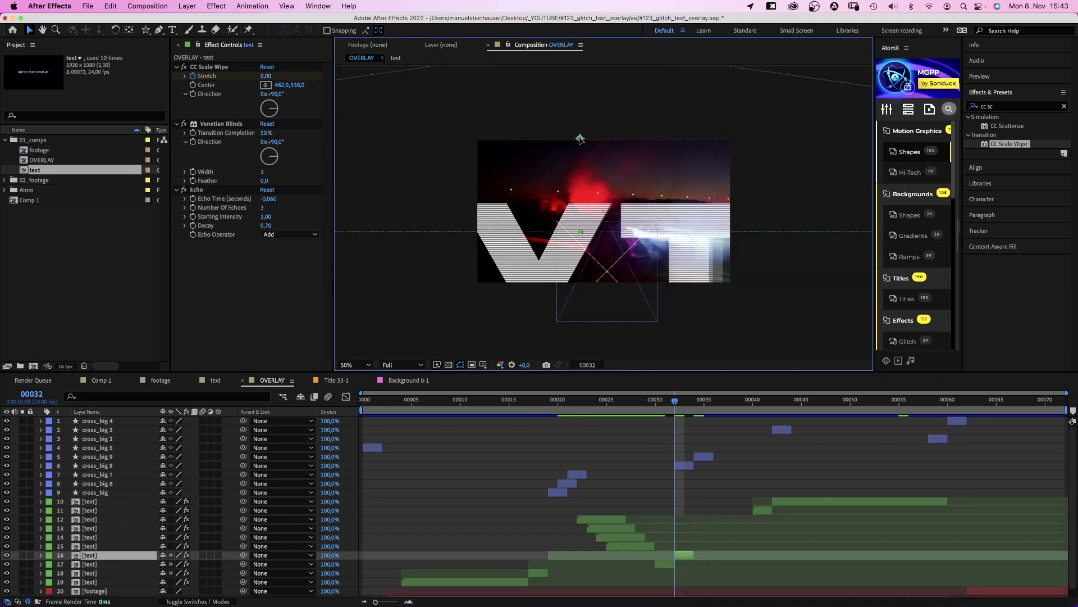
scroll(790, 291, "up", 2)
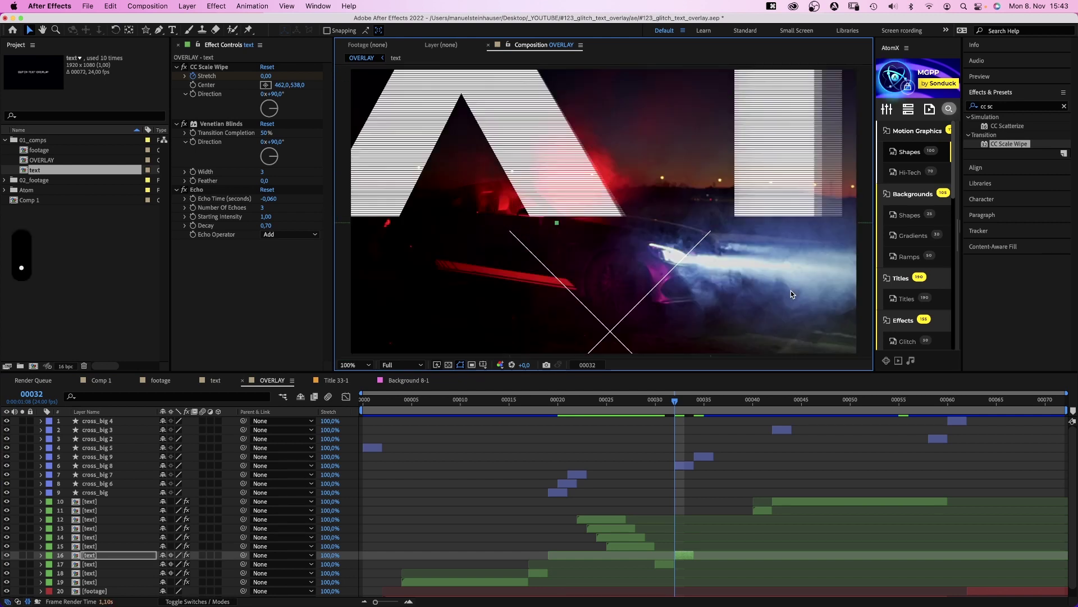
key("KP_0")
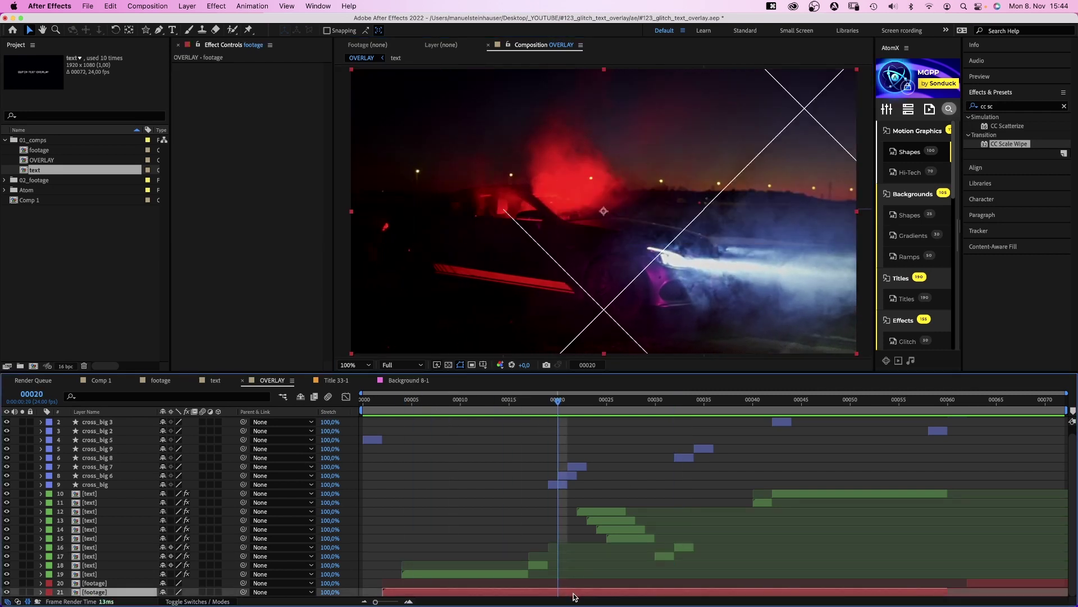
Step: Split the footage layer at frames 00020, 00022, 00030 and 00032
key("shift+super+d")
left_click_drag(562, 402, 577, 402)
key("shift+super+d")
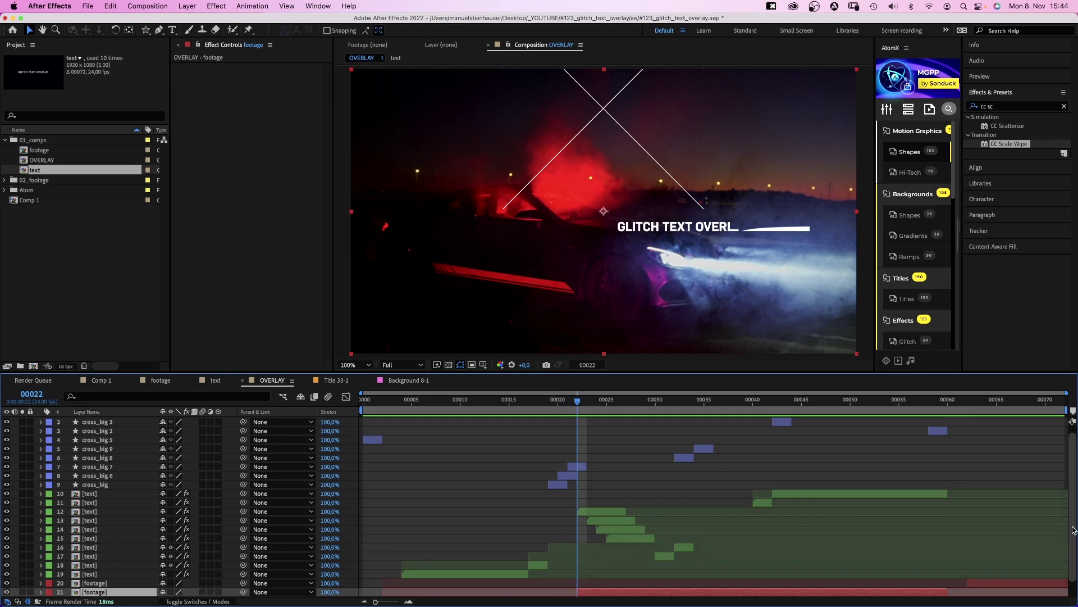
scroll(1030, 552, "down", 2)
left_click(653, 406)
key("shift+super+d")
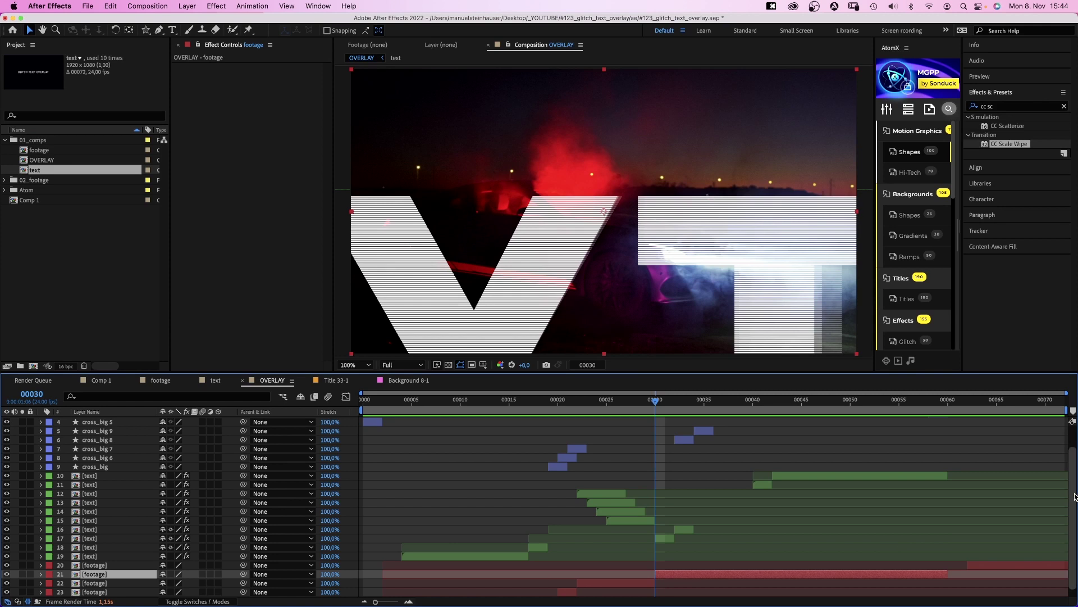
scroll(1075, 496, "down", 1)
left_click_drag(654, 402, 675, 402)
key("shift+super+d")
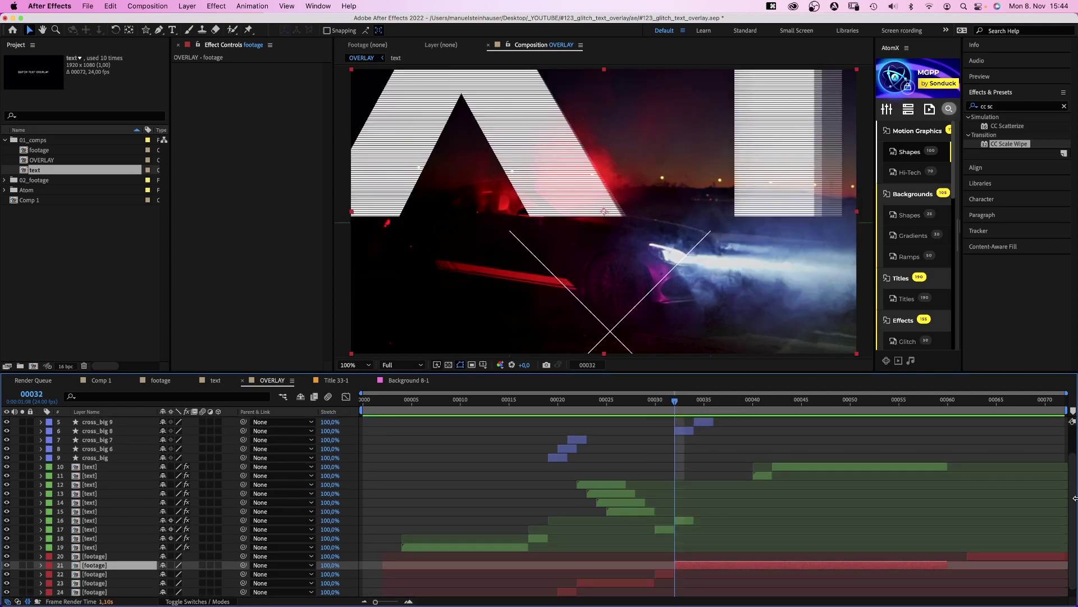
scroll(1074, 512, "down", 1)
Step: Apply CC Scale Wipe to footage layer 25 with Stretch 20 and Direction 90°
left_click(501, 402)
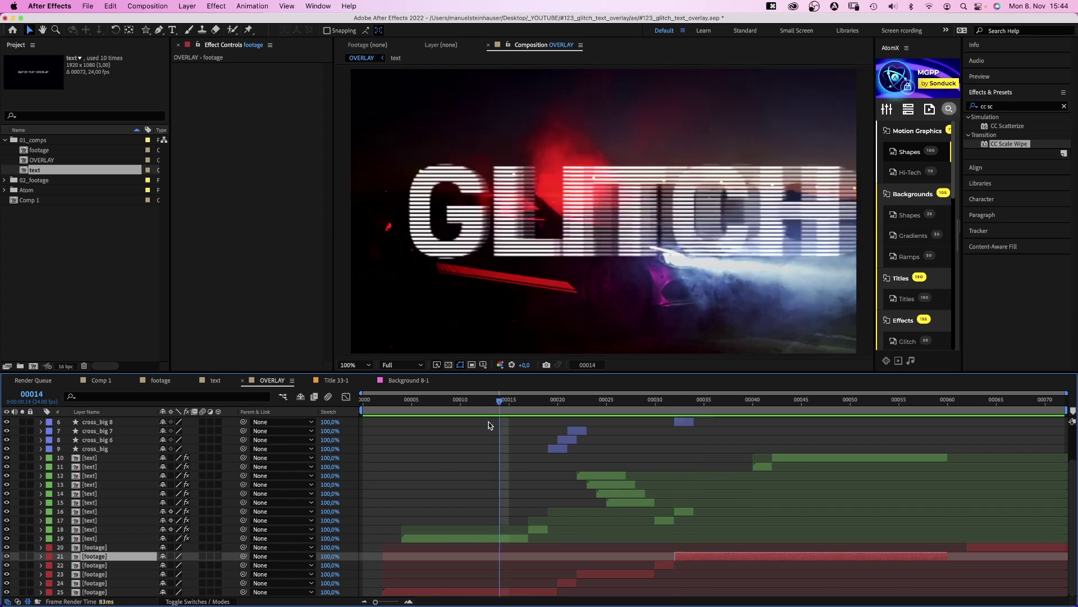
left_click(501, 593)
left_click_drag(981, 151, 246, 114)
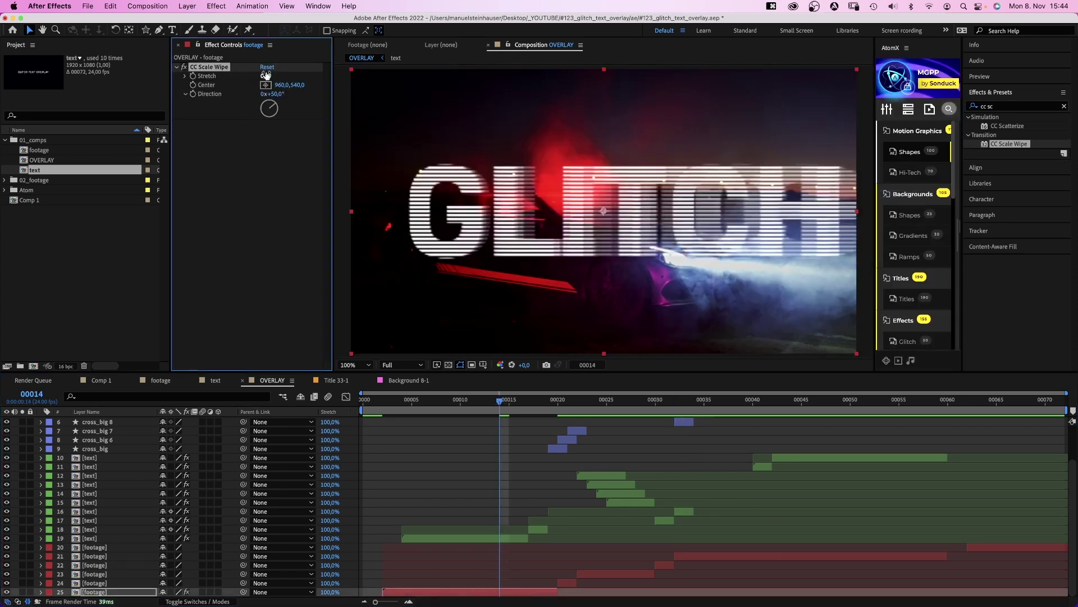
type("20")
key("Return")
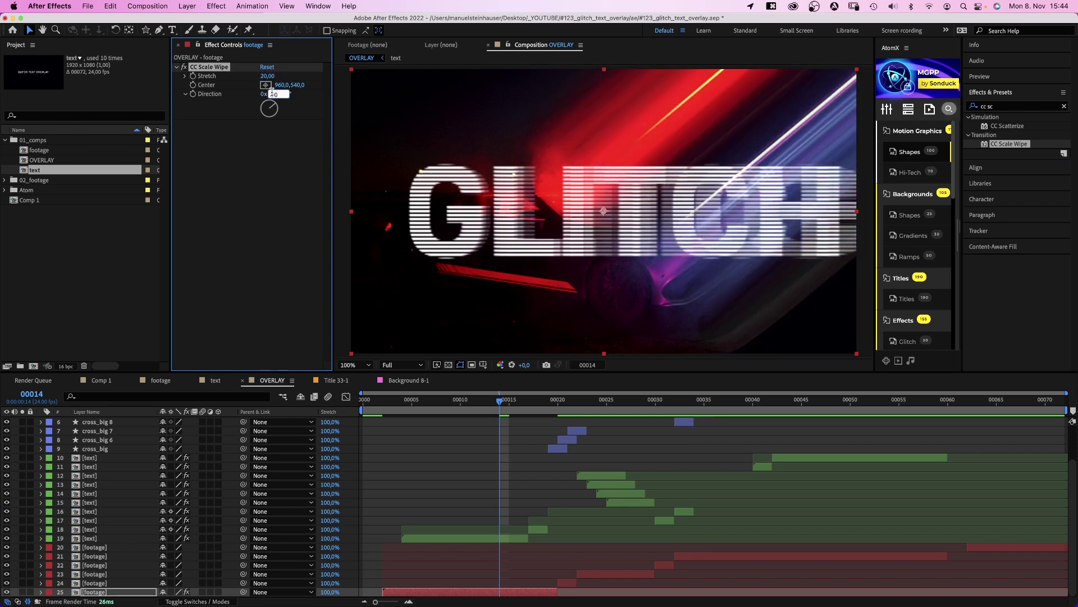
type("90")
key("Return")
Step: Keyframe Stretch at frame 00002, then animate it to 0 at frame 00019
left_click(384, 402)
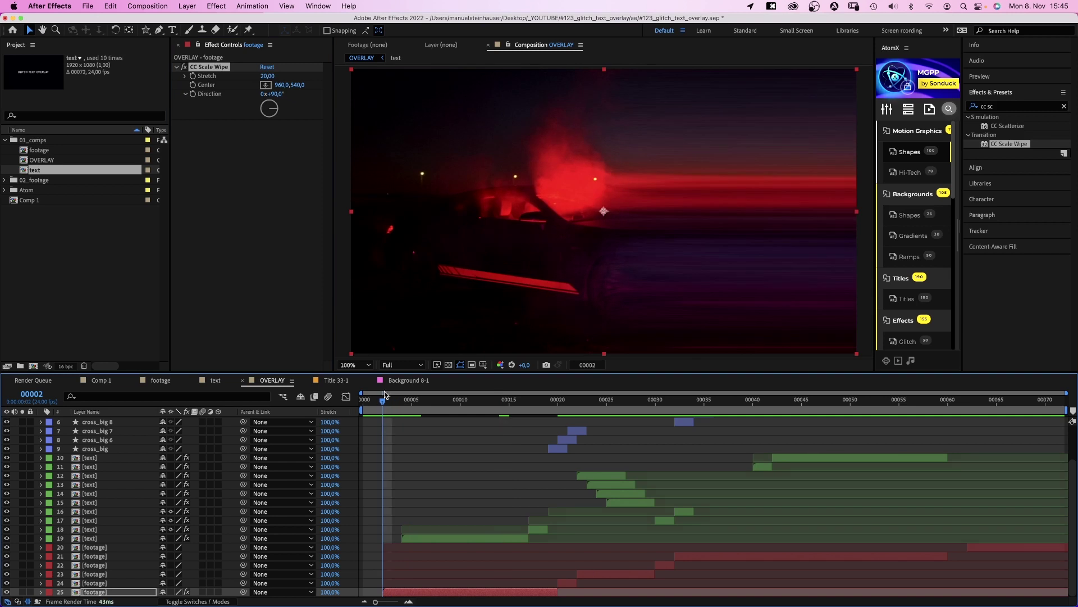
left_click(193, 77)
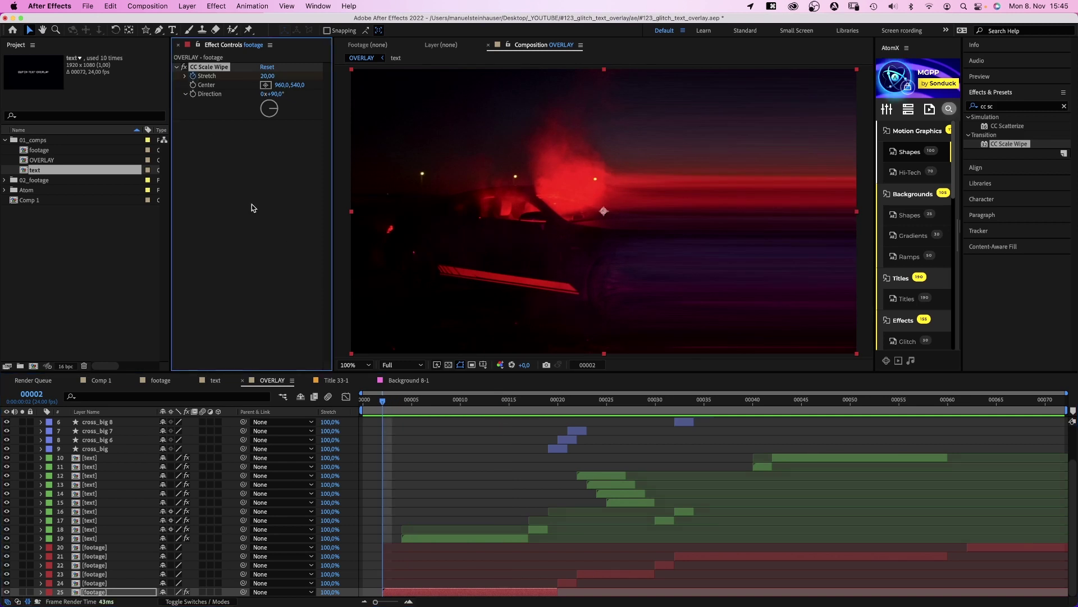
left_click_drag(438, 404, 545, 417)
left_click(267, 75)
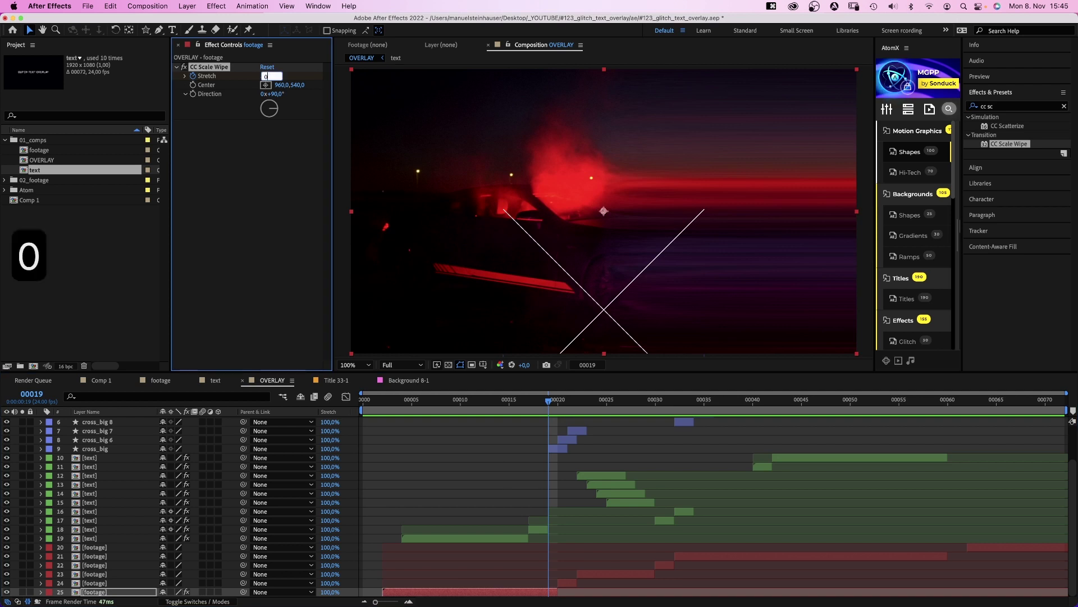
key("Return")
Step: At frame 00021, apply CC Scale Wipe to layer 24 with Stretch 100 and Direction 90°
key("u")
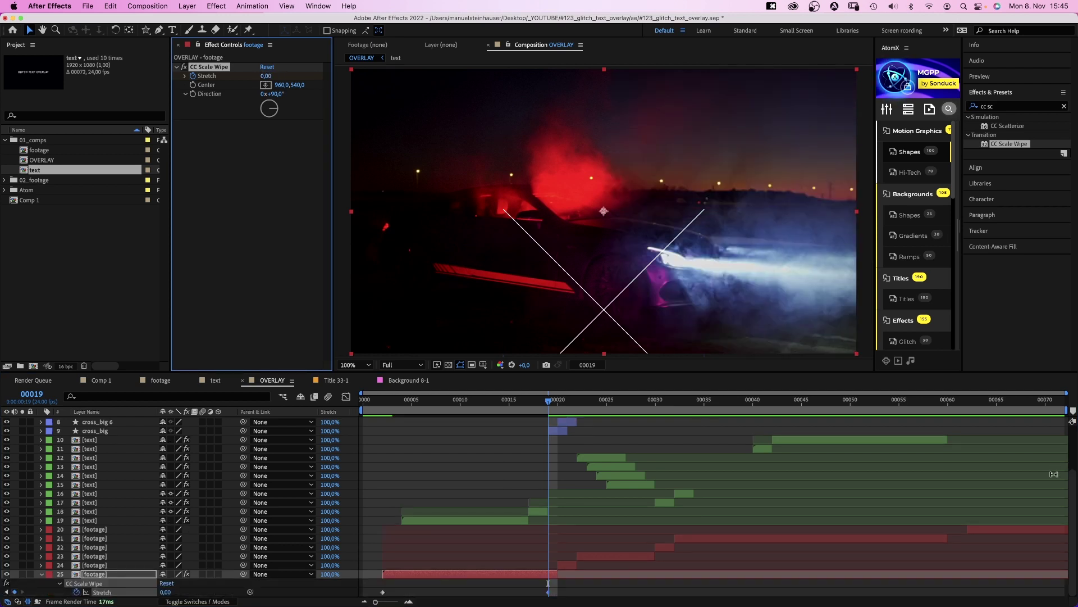
left_click_drag(554, 405, 567, 409)
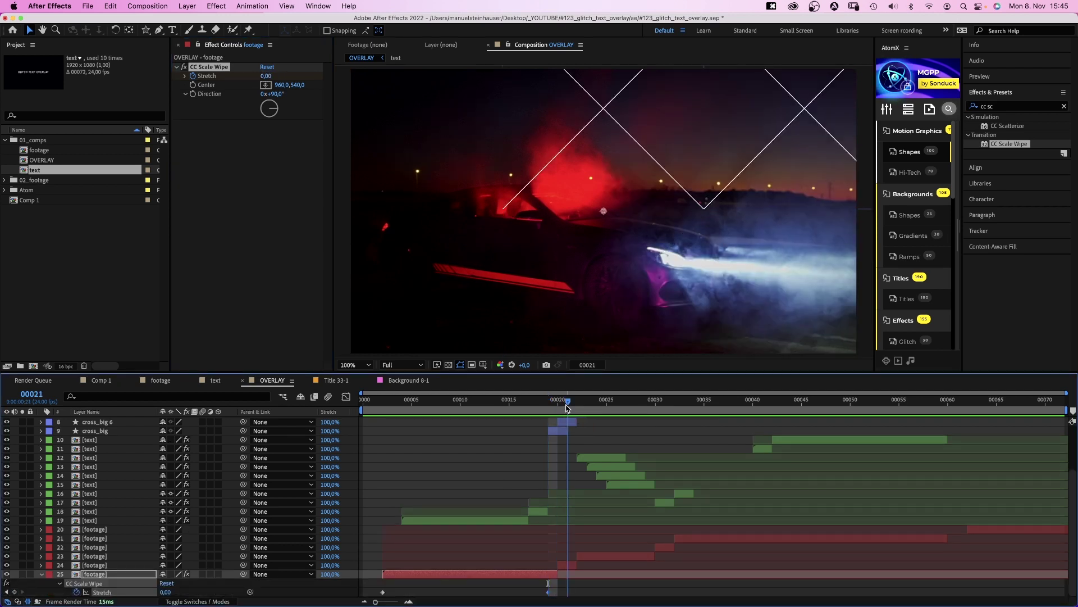
left_click(570, 564)
left_click_drag(988, 148, 236, 111)
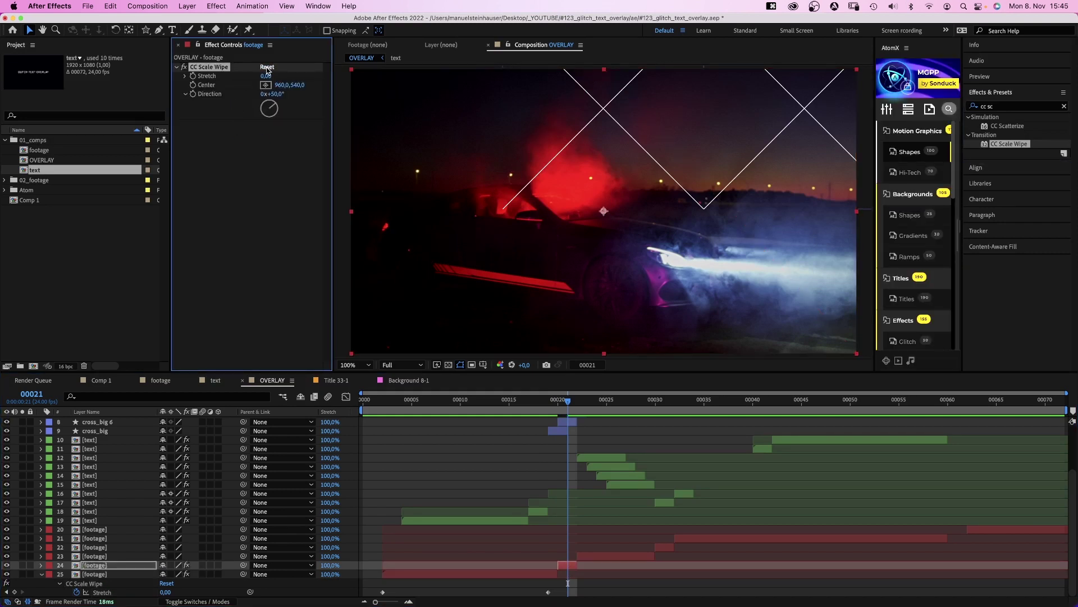
type("100")
key("Return")
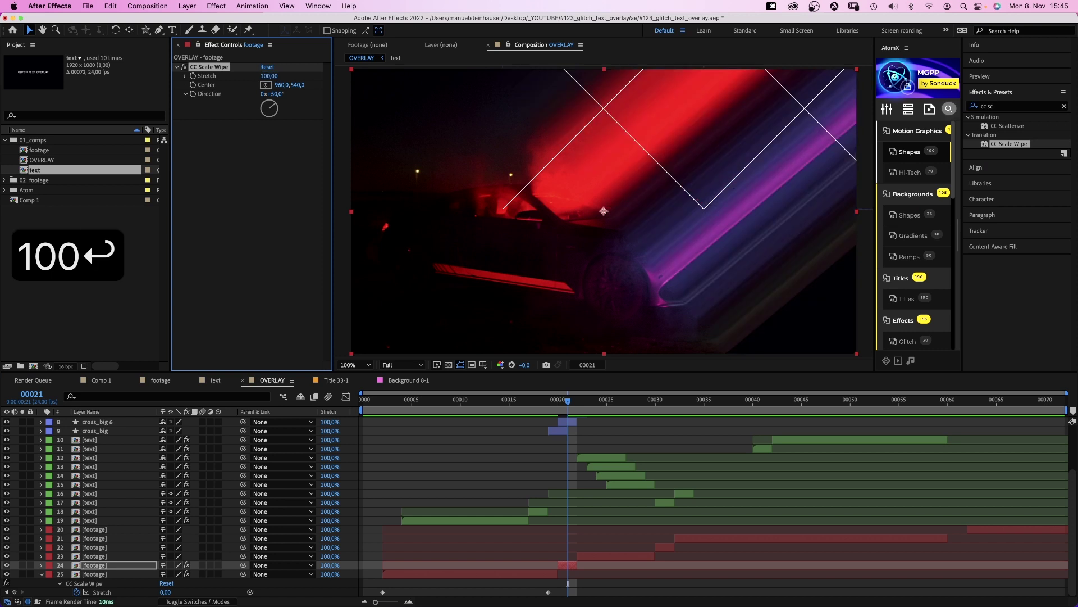
left_click(275, 93)
type("90")
key("Return")
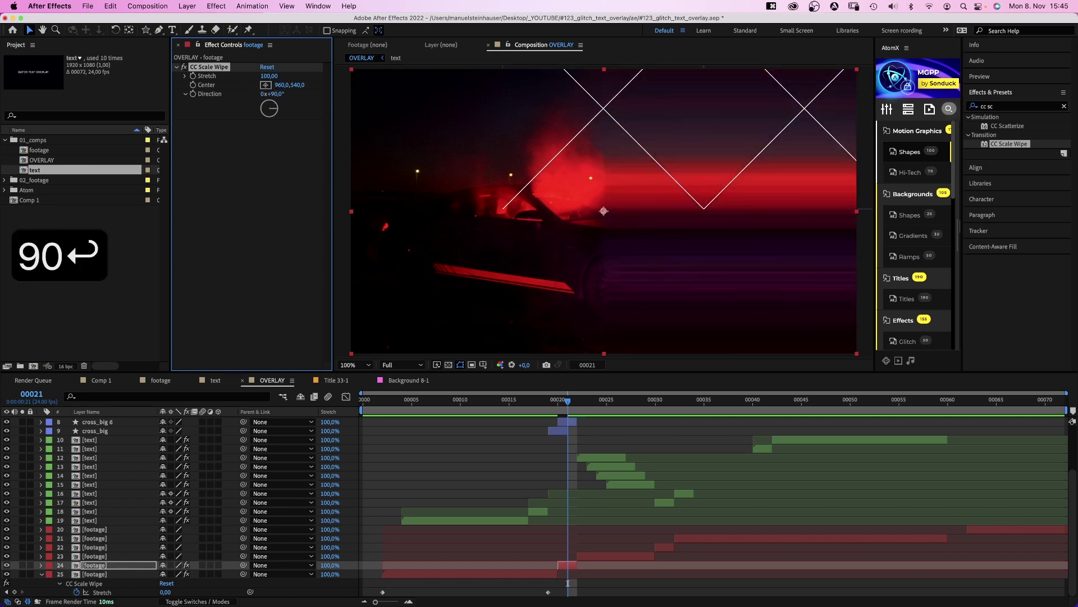
Step: Move the wipe centre near the left edge of the frame
left_click(266, 85)
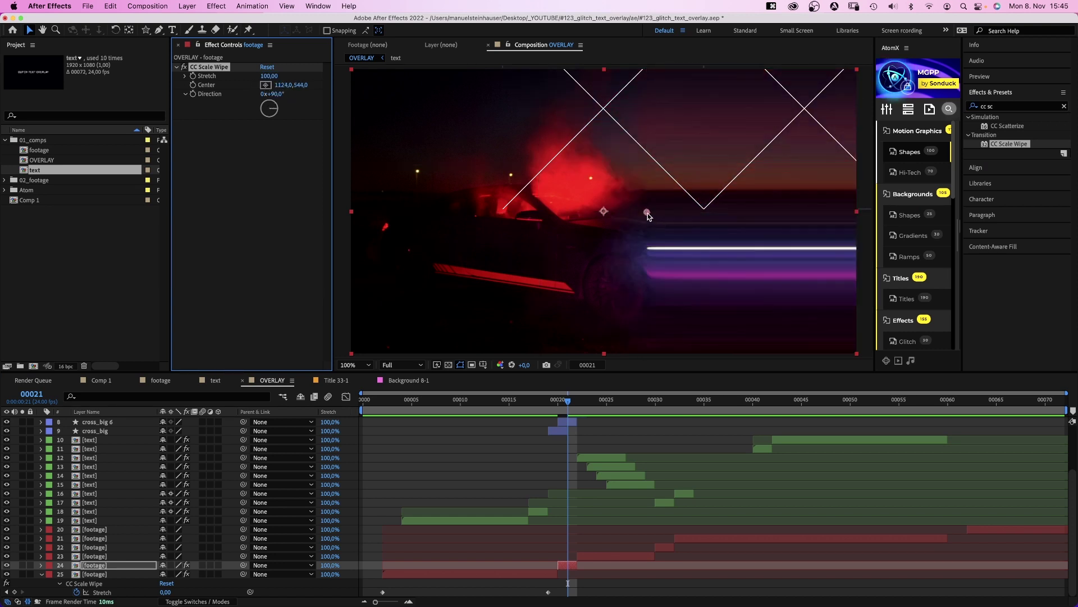
left_click(360, 213)
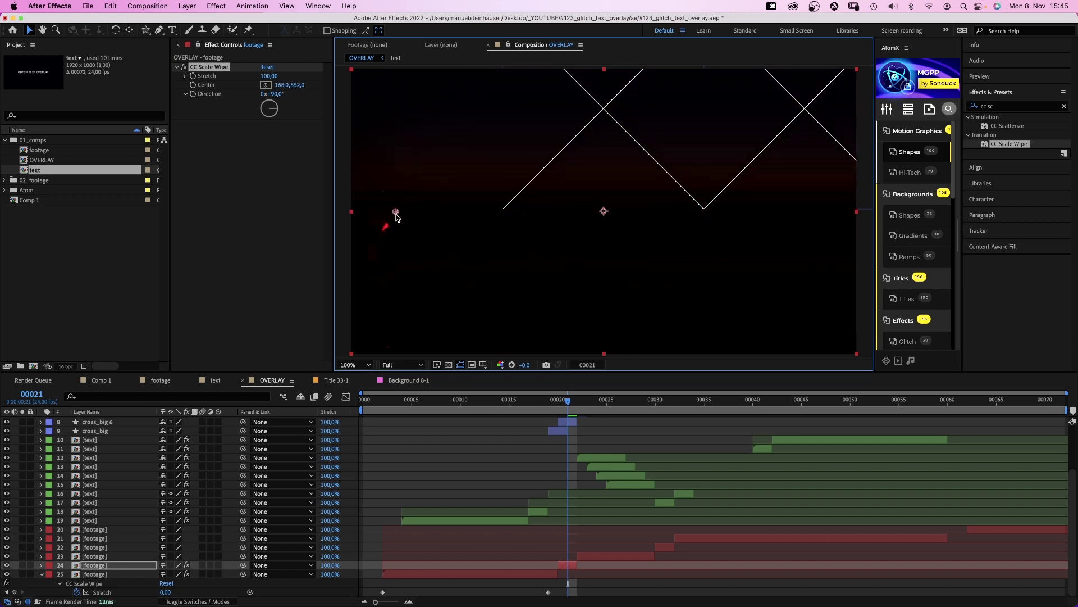
left_click_drag(386, 226, 382, 230)
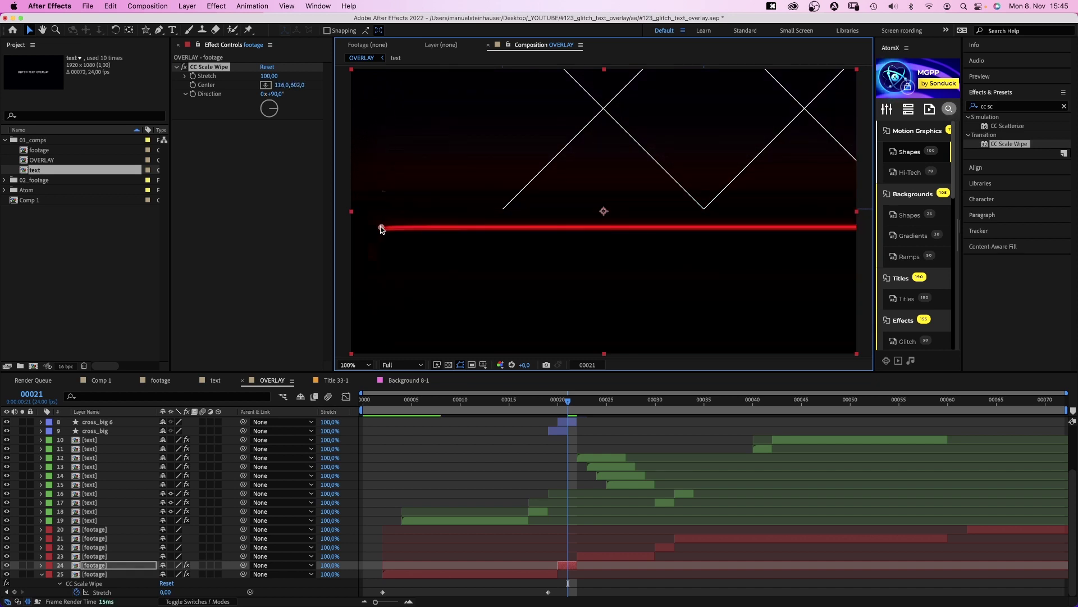
Step: Copy the CC Scale Wipe onto layer 22 at frame 00031, centring it toward the upper left
key("super+c")
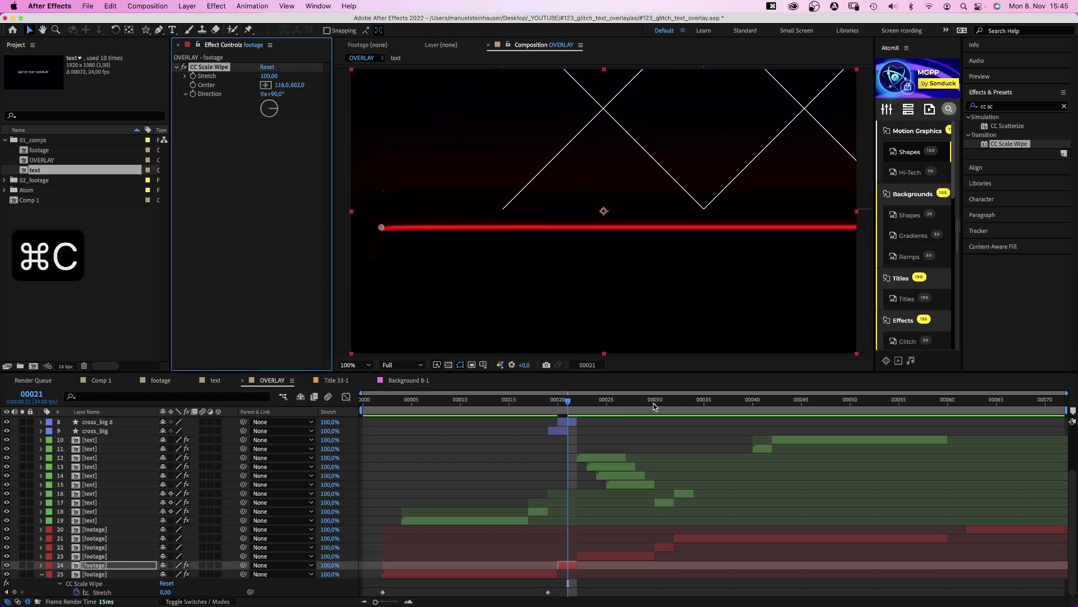
left_click(663, 399)
left_click(668, 547)
key("super+v")
left_click(266, 85)
left_click(376, 215)
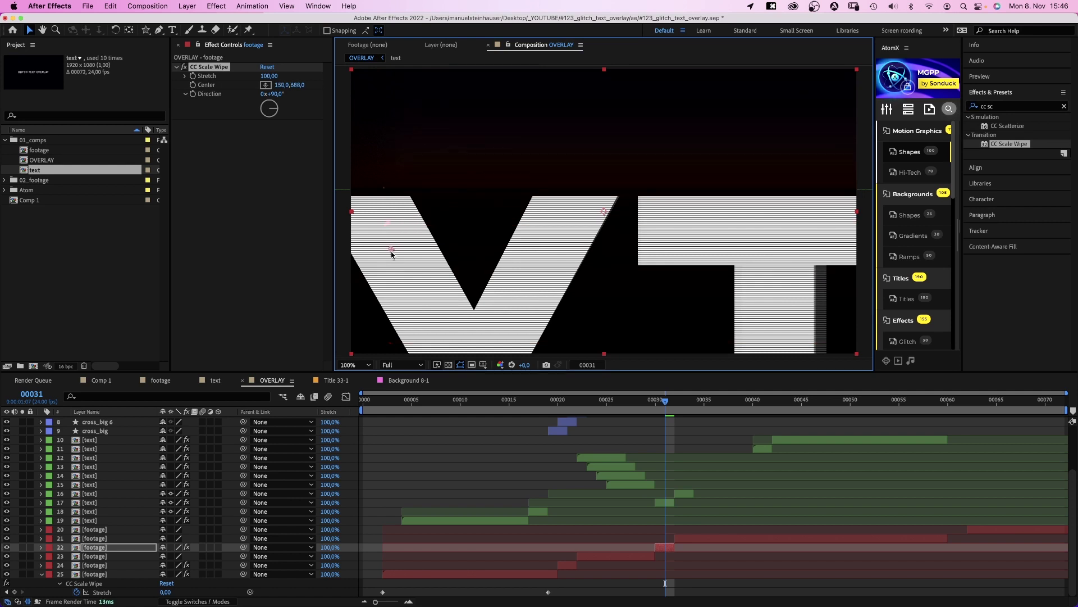
left_click_drag(391, 253, 416, 185)
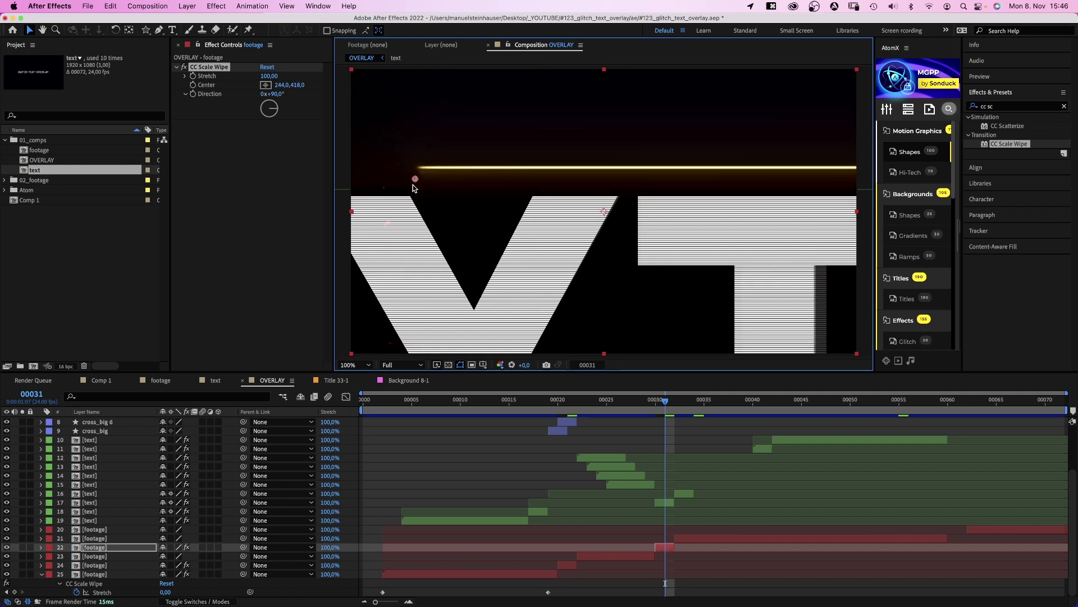
Step: Split the footage at frame 00058, paste the wipe there, and centre it mid-frame
left_click_drag(665, 400, 926, 420)
key("shift+super+d")
key("super+v")
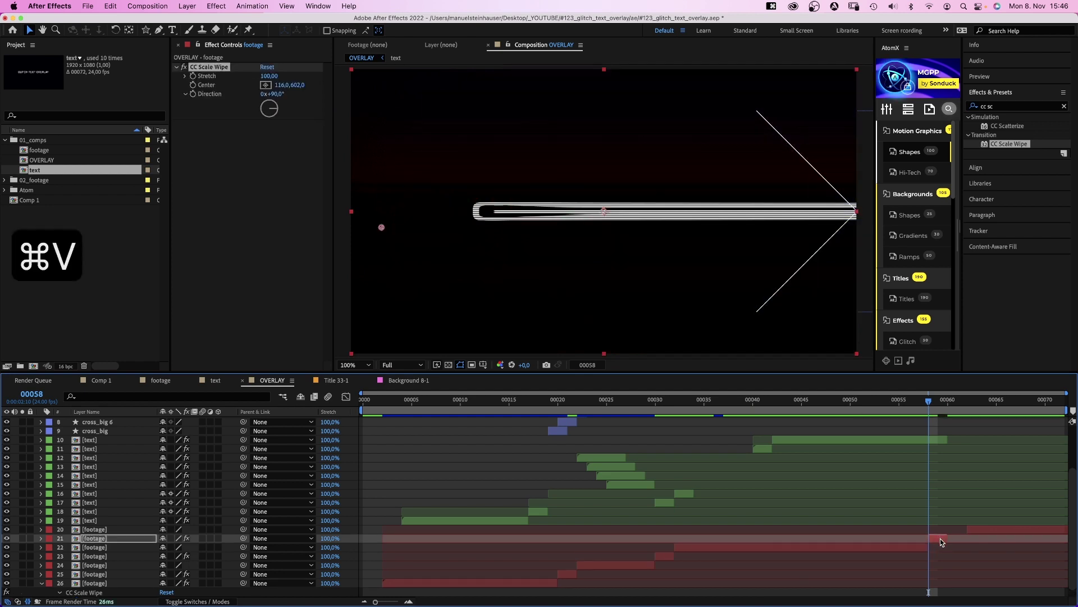
left_click_drag(380, 230, 359, 177)
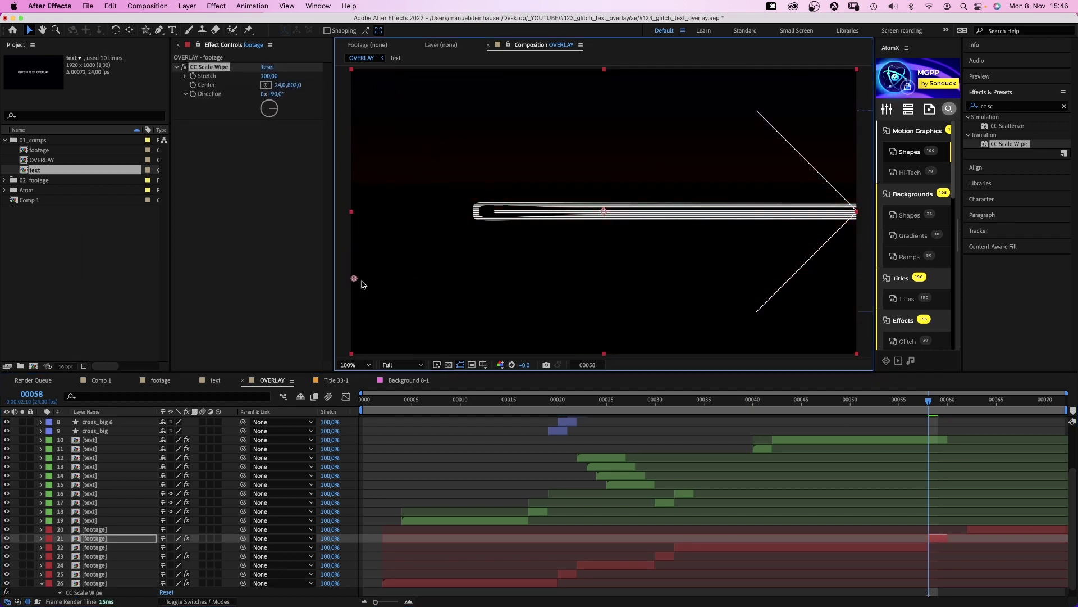
left_click_drag(365, 280, 529, 207)
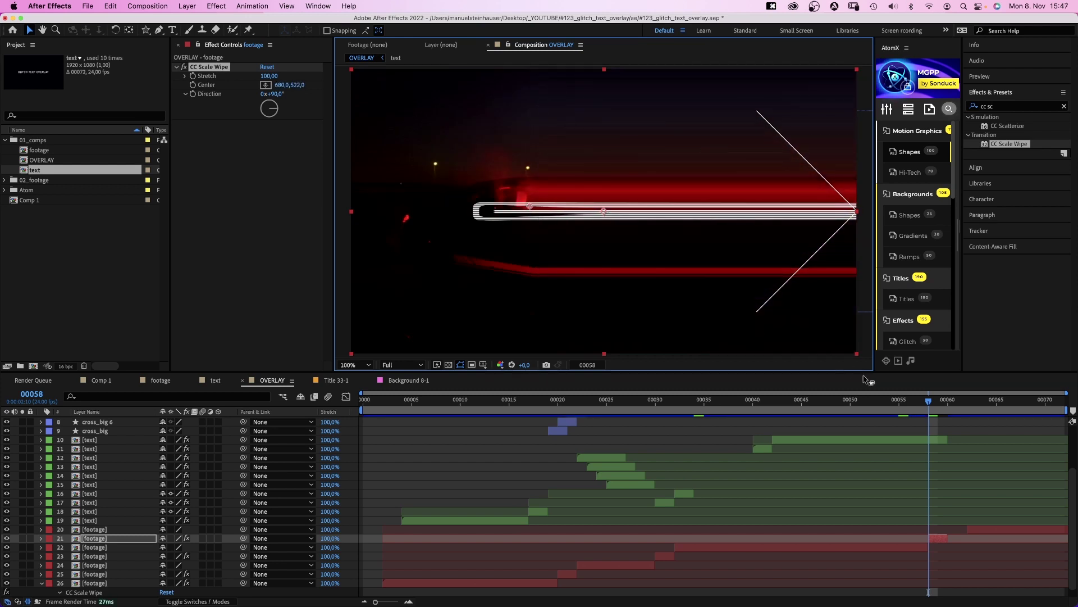
Step: At frame 00026, give layer 24 CC Scale Wipe with Stretch -100 and Direction 90°, then preview
left_click_drag(917, 400, 611, 449)
left_click(617, 565)
double_click(1010, 144)
type("-")
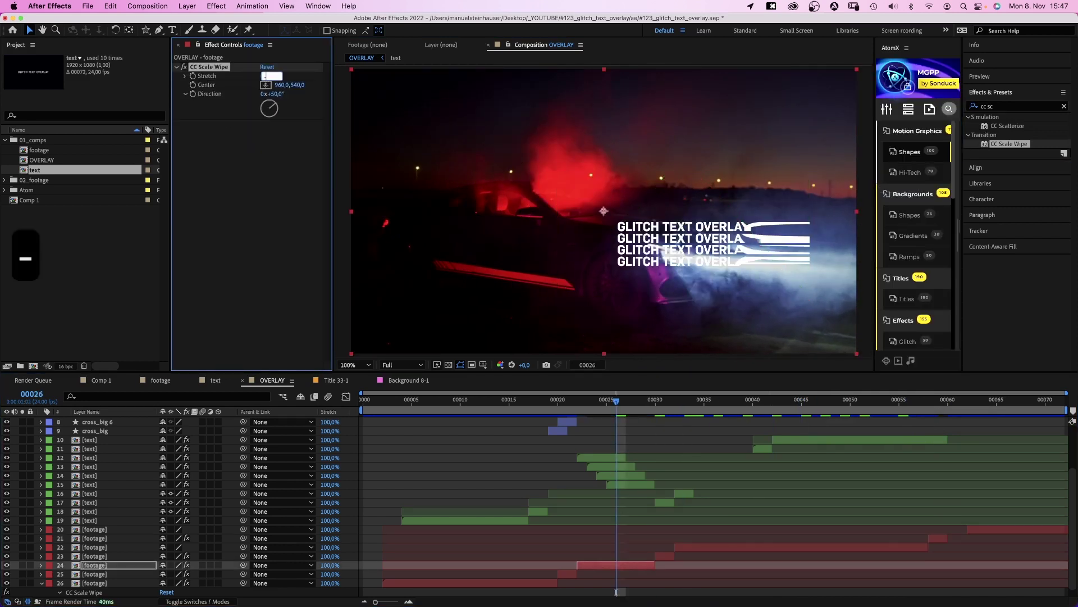
type("100")
key("Return")
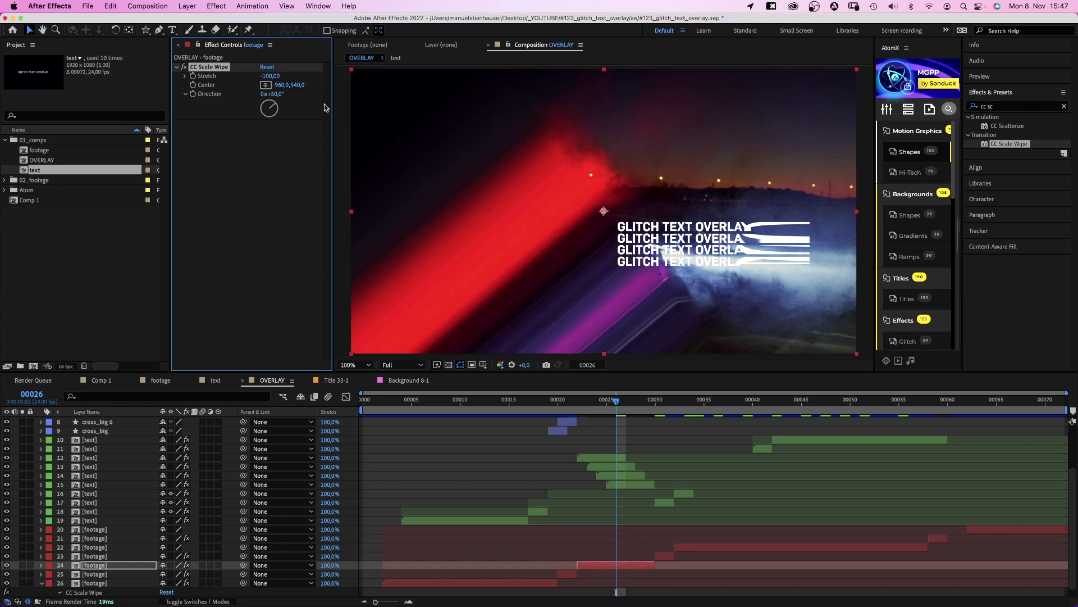
type("90")
key("Return")
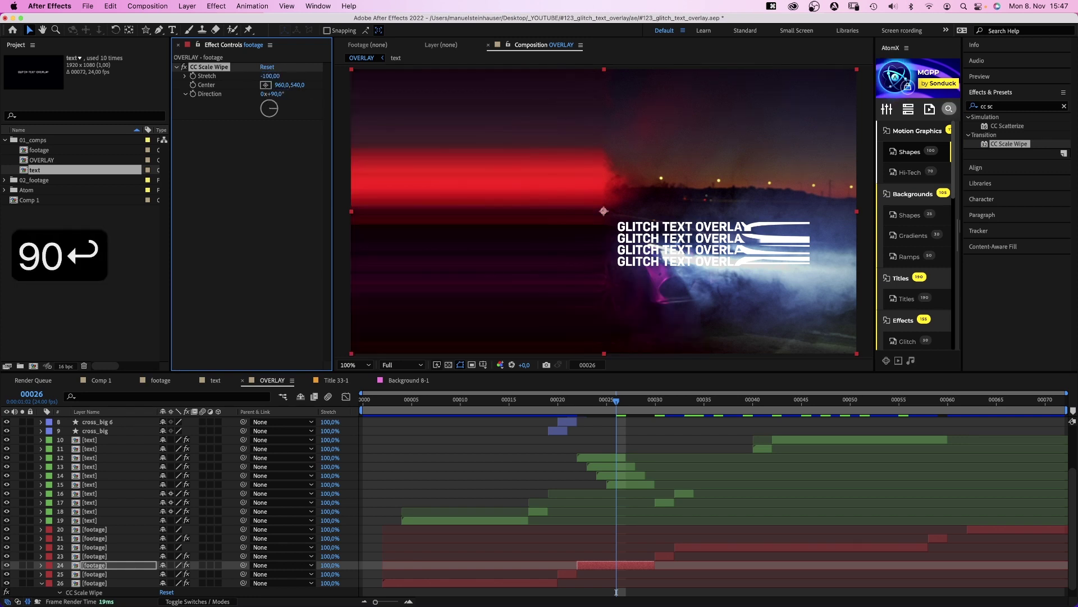
key("KP_0")
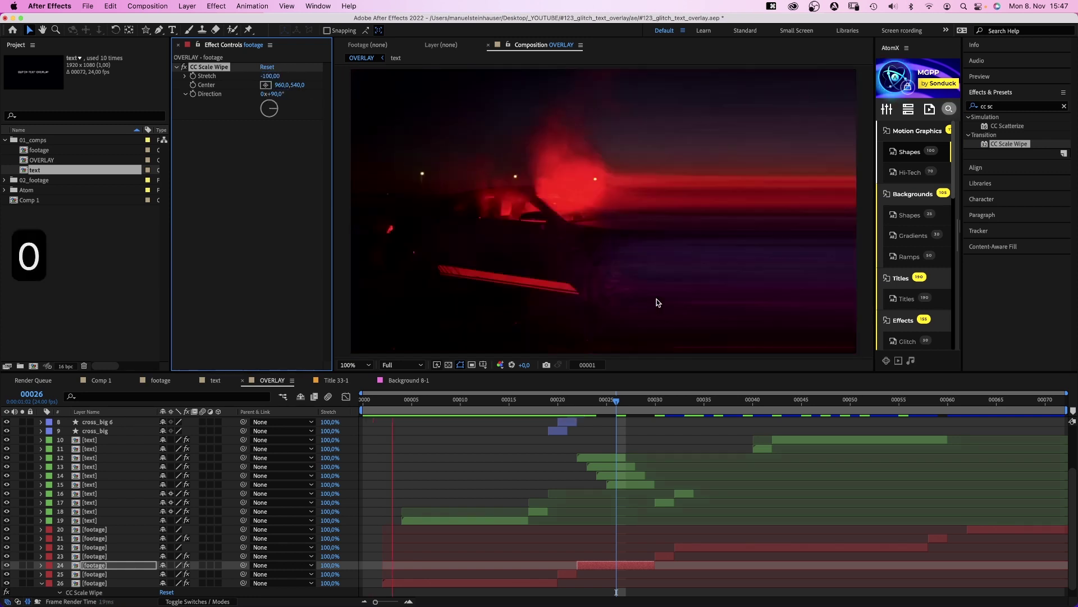